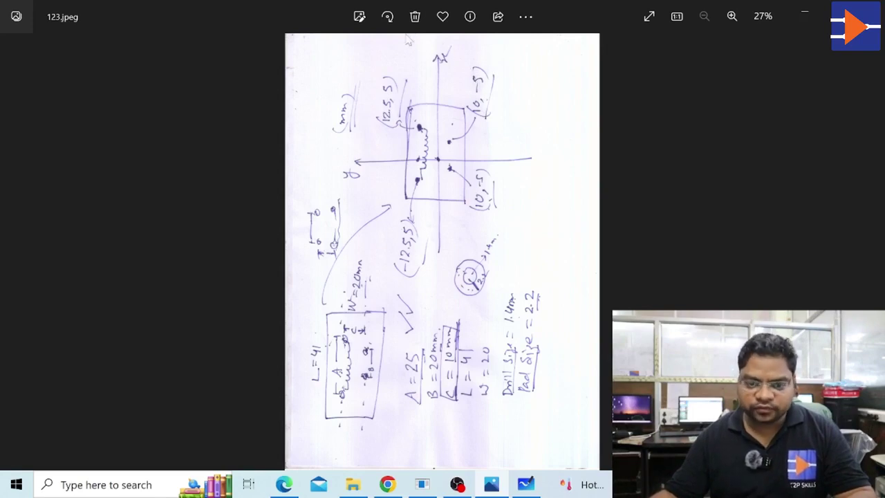
- Rotate the 123.jpeg dimension sketch upright and switch to Altium Designer
left_click(387, 18)
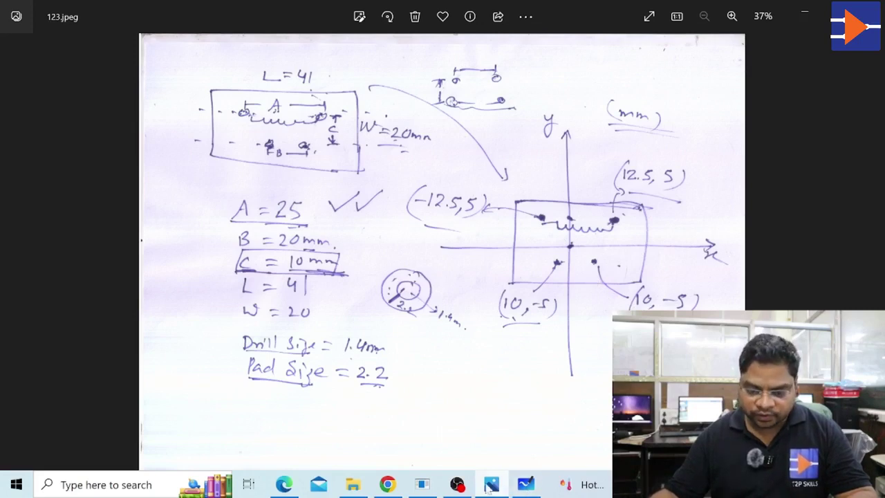
left_click(422, 485)
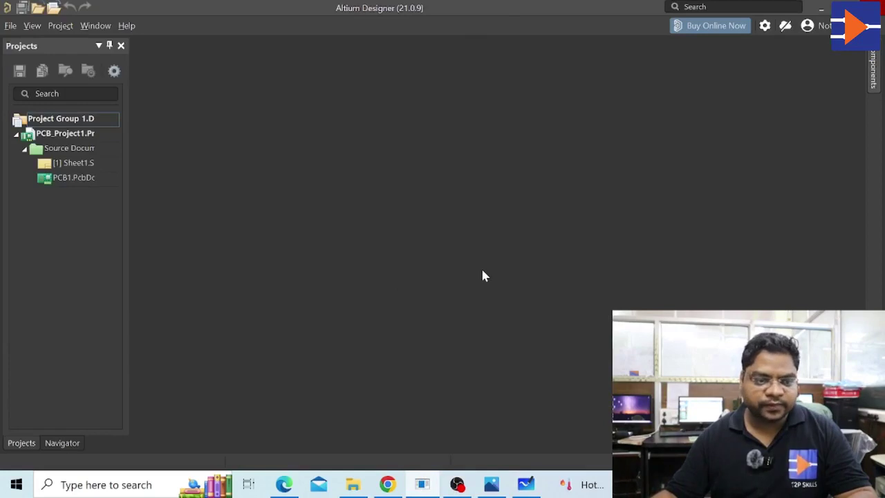
- Create a new empty local PCB project named ct_40amp in the default projects folder
left_click(11, 26)
mouse_move(29, 43)
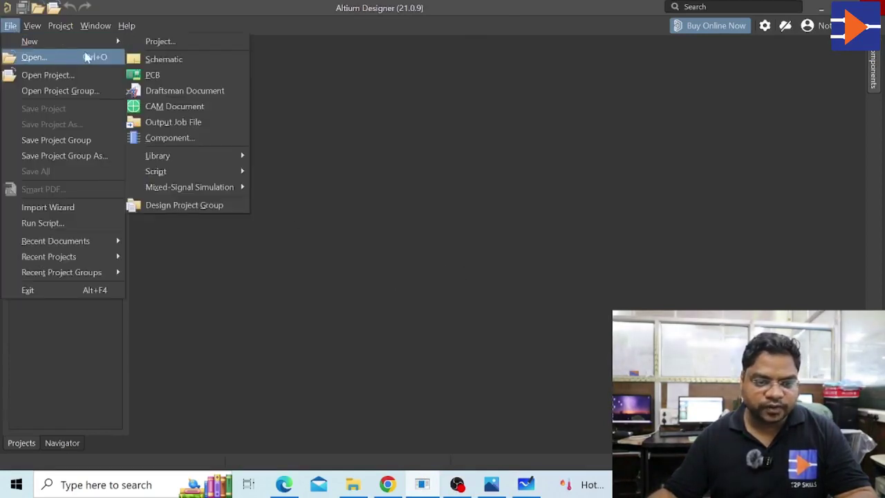
left_click(148, 43)
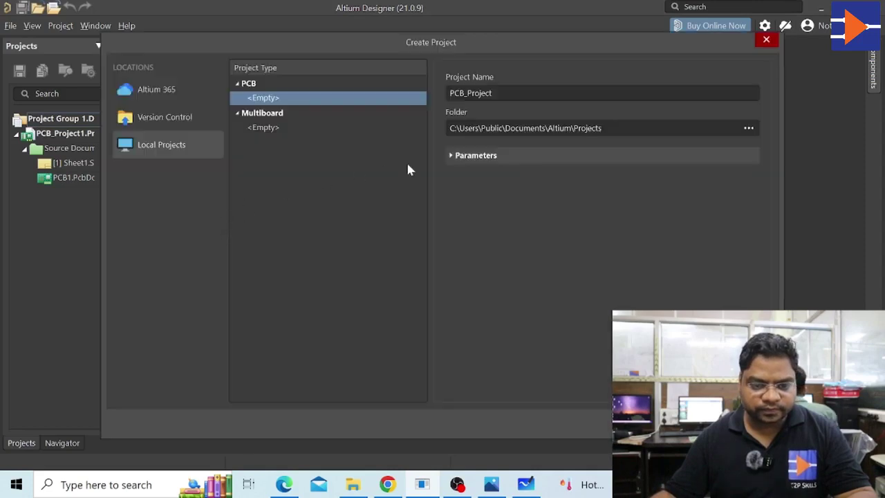
left_click(490, 93)
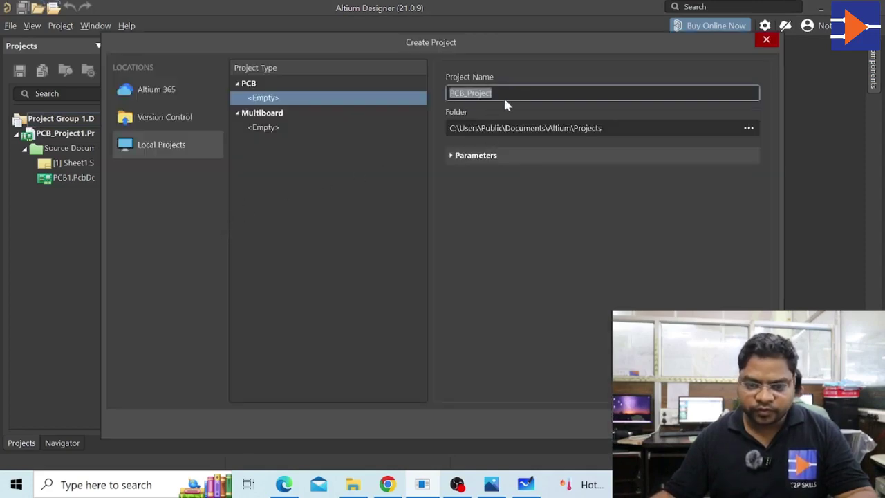
type("ct")
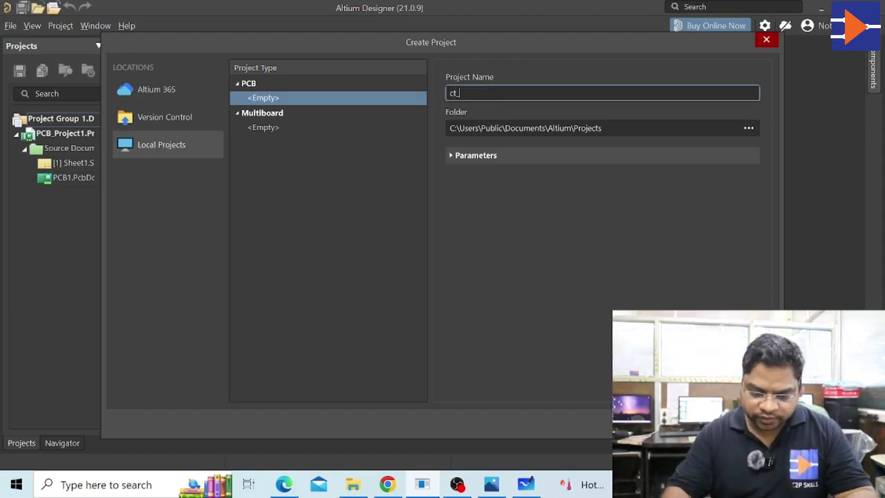
type("_40am")
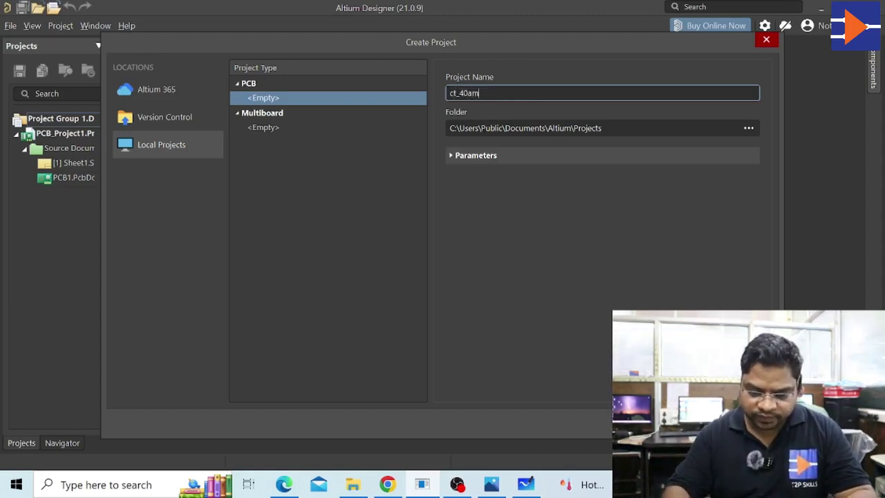
type("p")
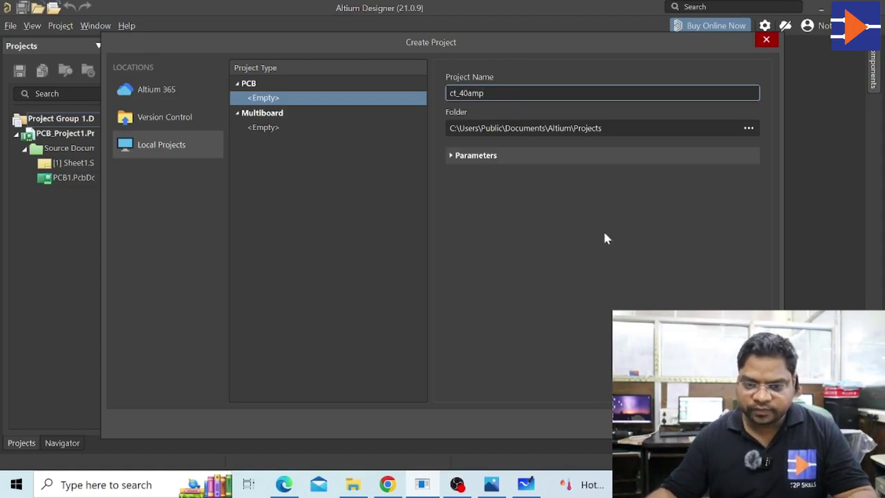
left_click(689, 423)
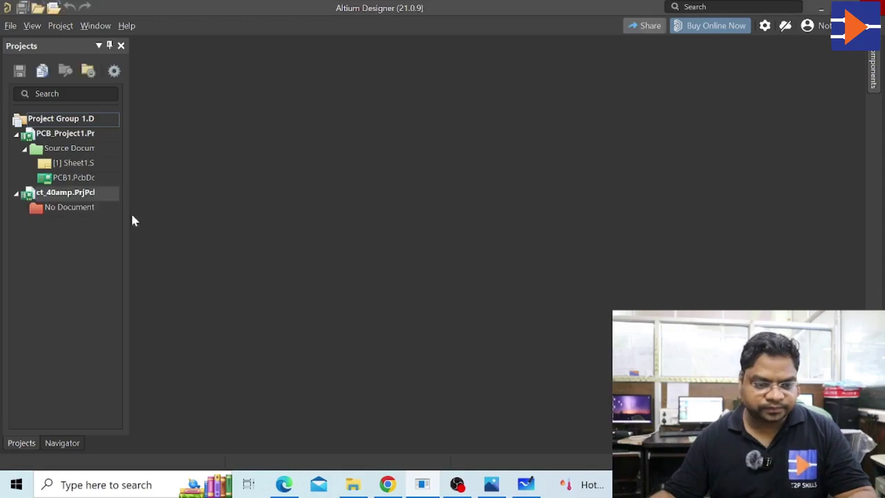
- Add a new PCB Library document to the ct_40amp project
left_click(81, 197)
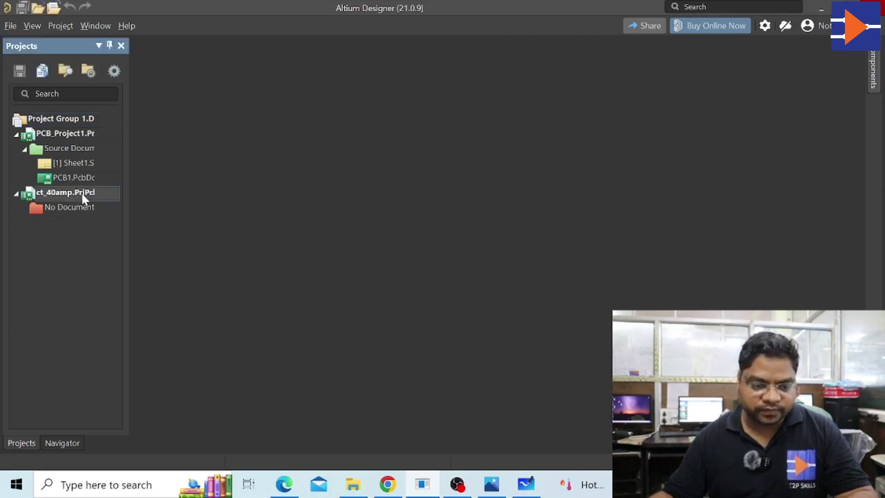
right_click(83, 197)
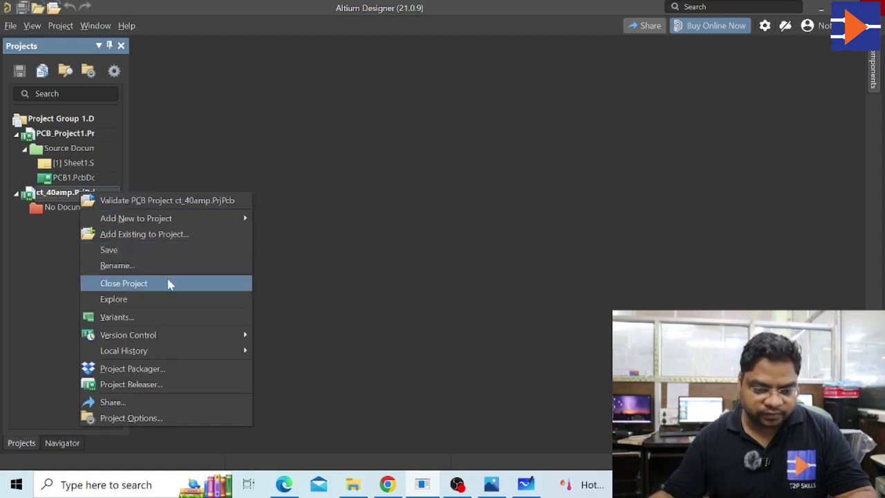
mouse_move(201, 223)
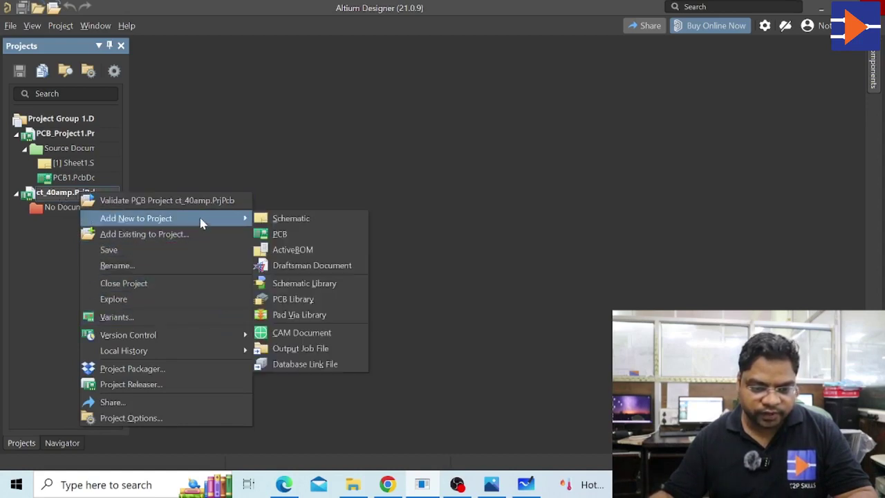
left_click(313, 305)
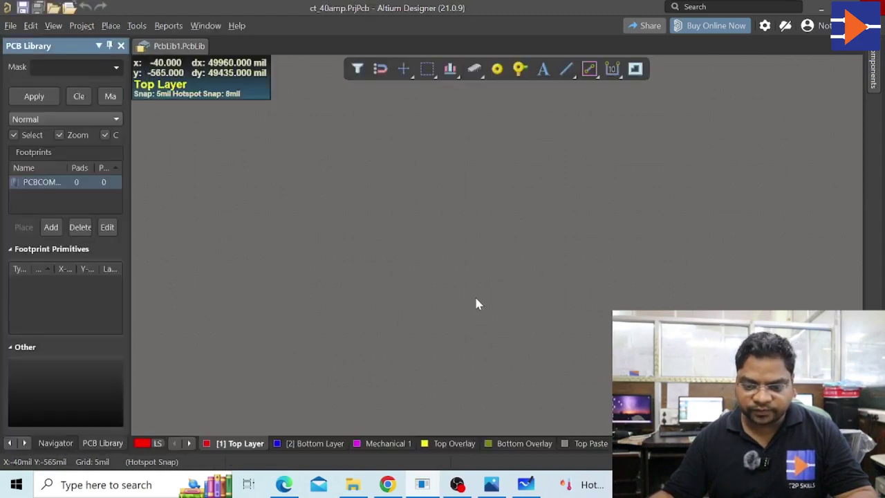
- Switch the PCB library's measurement units from mil to millimetres
scroll(508, 179, "up", 3)
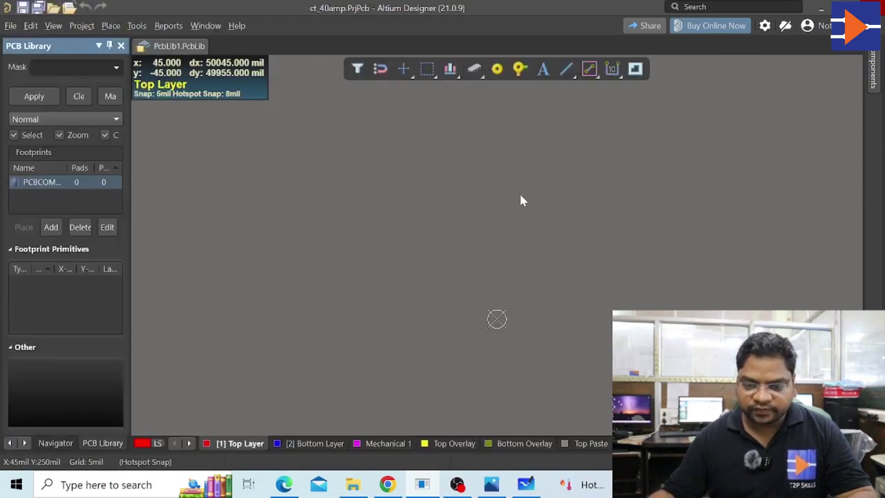
scroll(505, 256, "down", 1)
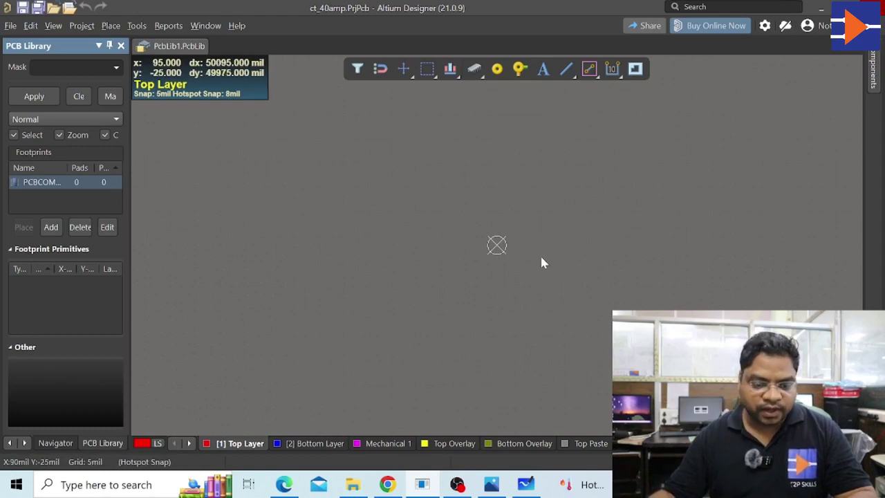
left_click(54, 26)
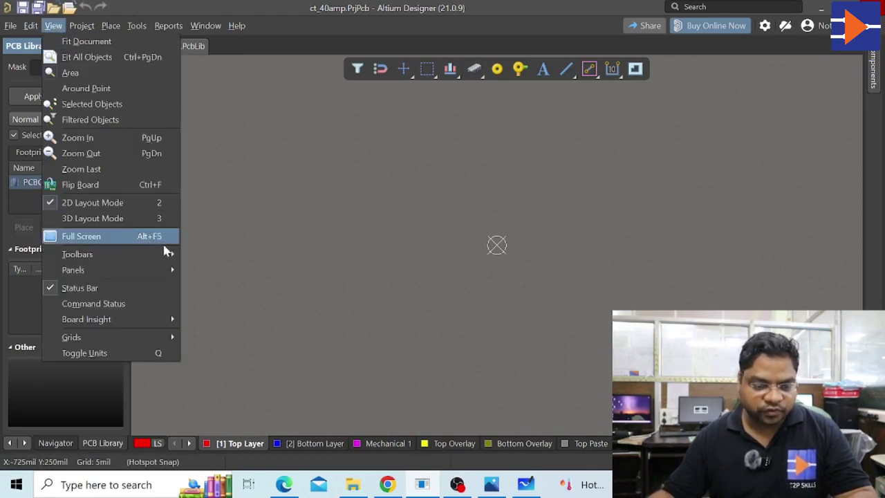
mouse_move(149, 330)
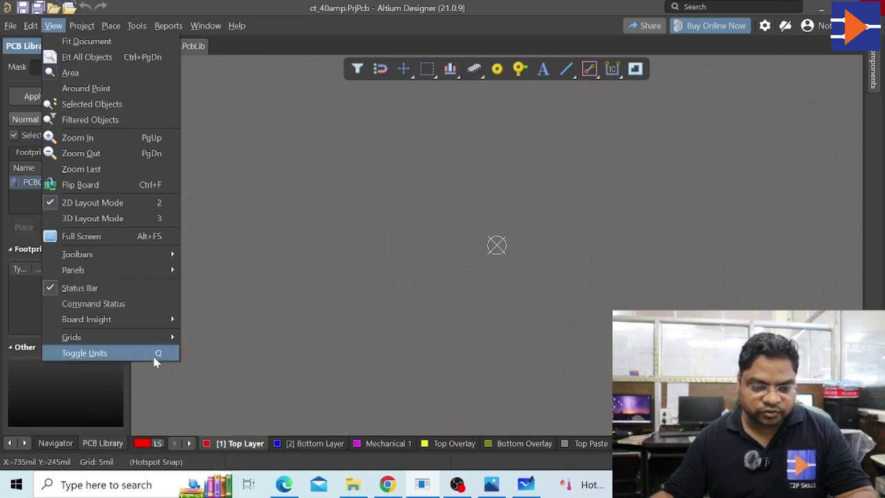
left_click(84, 352)
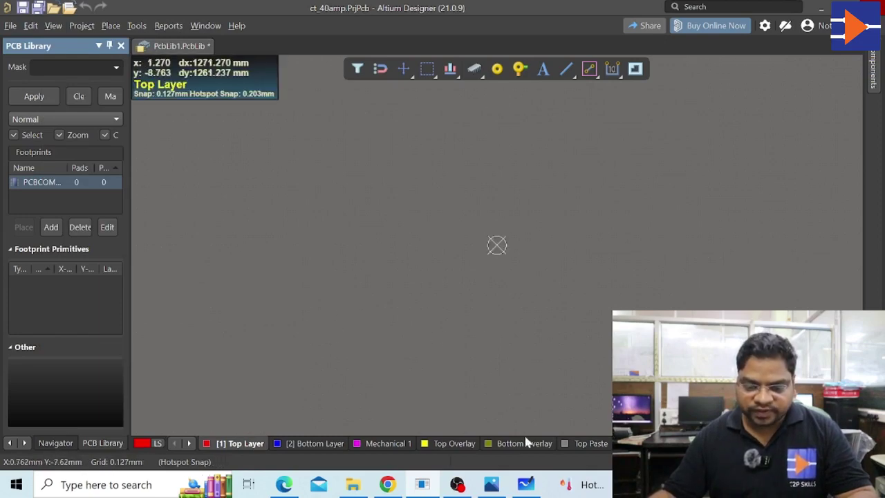
- Check the dimensions in the 123.jpeg sketch and draw a rectangle about 16.9 by 8.8 mm around the origin on the Top Overlay layer
left_click(492, 483)
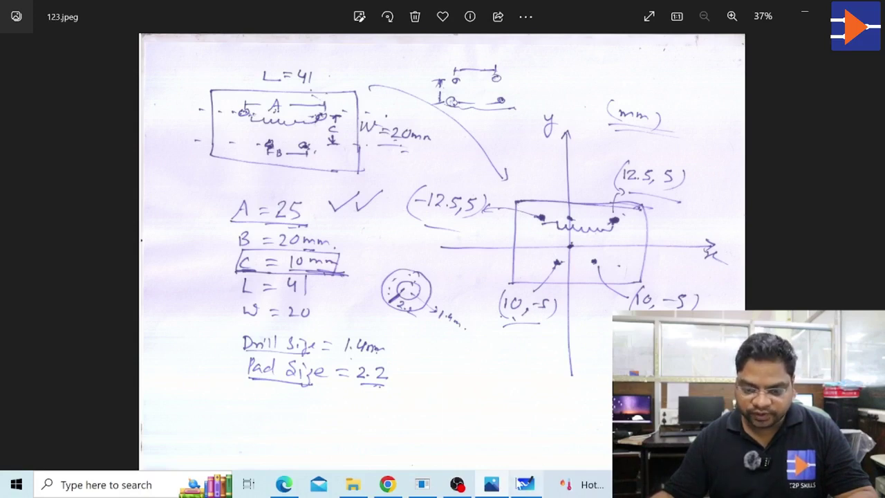
left_click(457, 485)
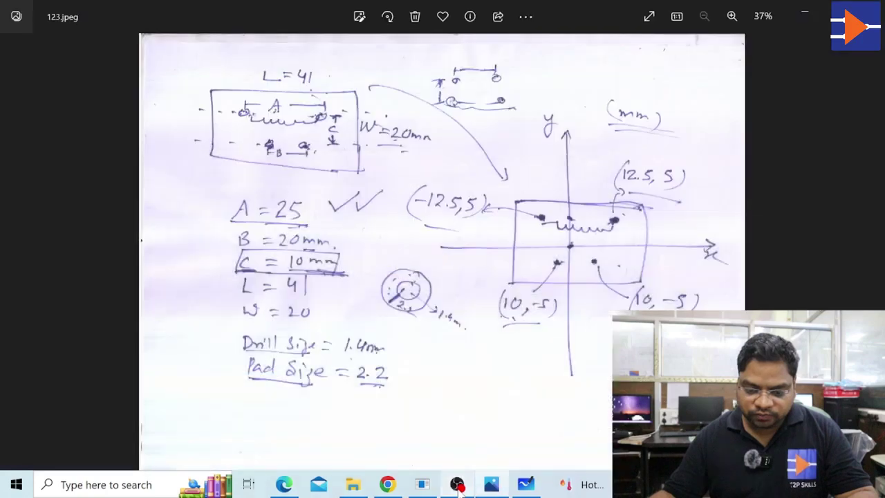
left_click(457, 484)
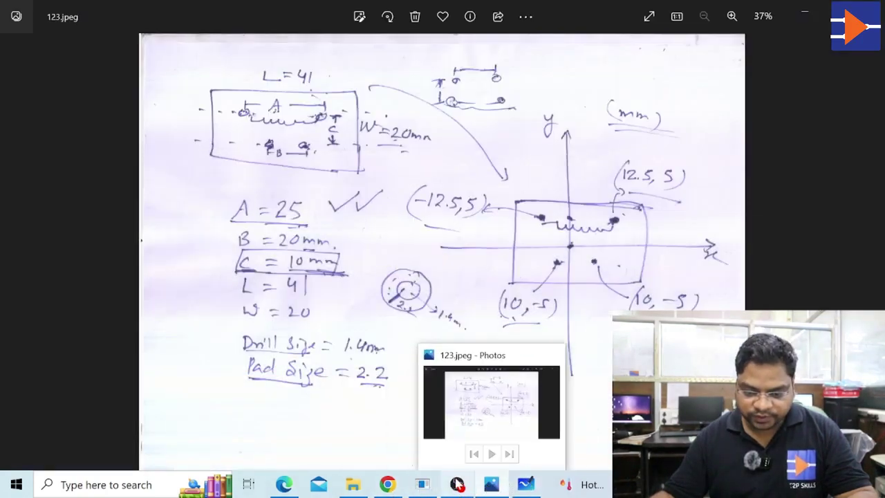
left_click(422, 485)
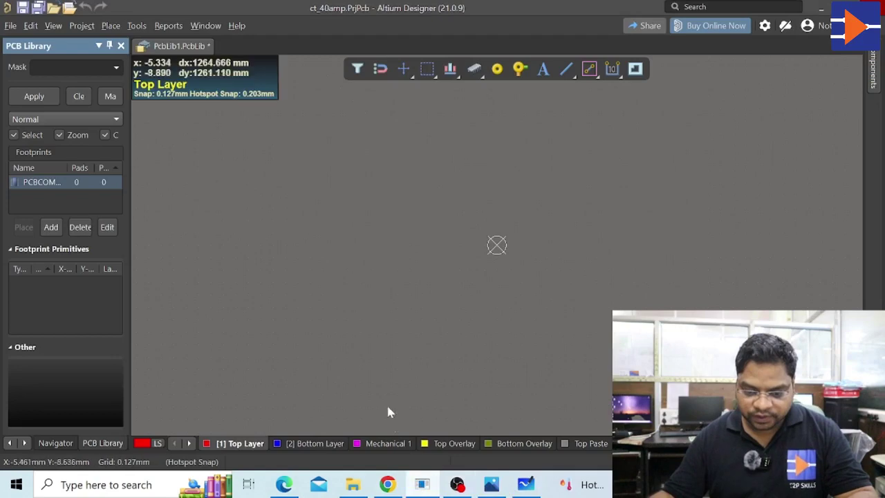
left_click(455, 446)
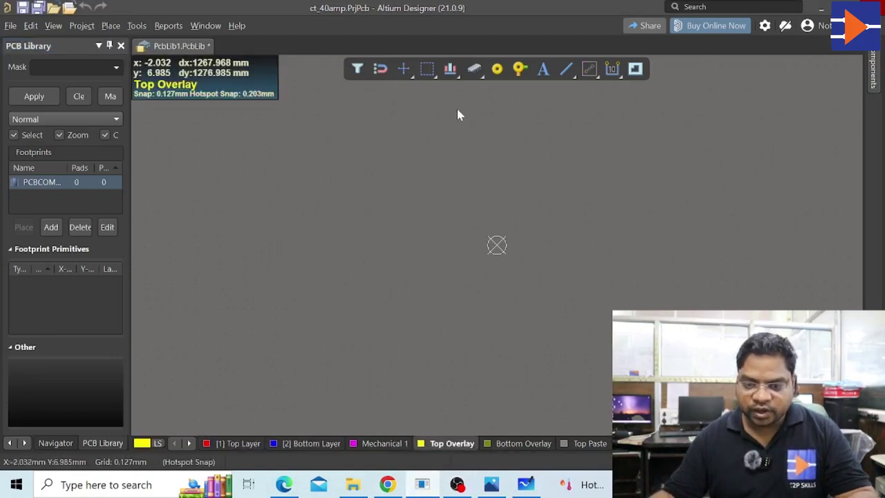
right_click(528, 168)
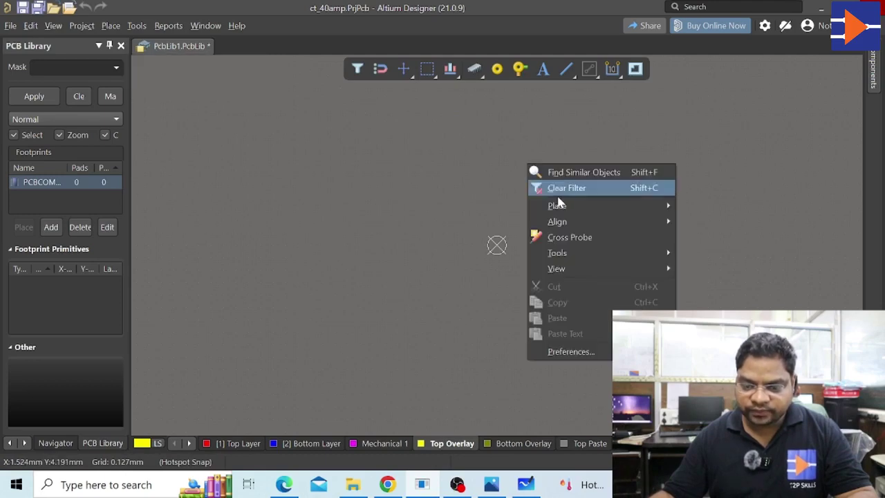
mouse_move(563, 208)
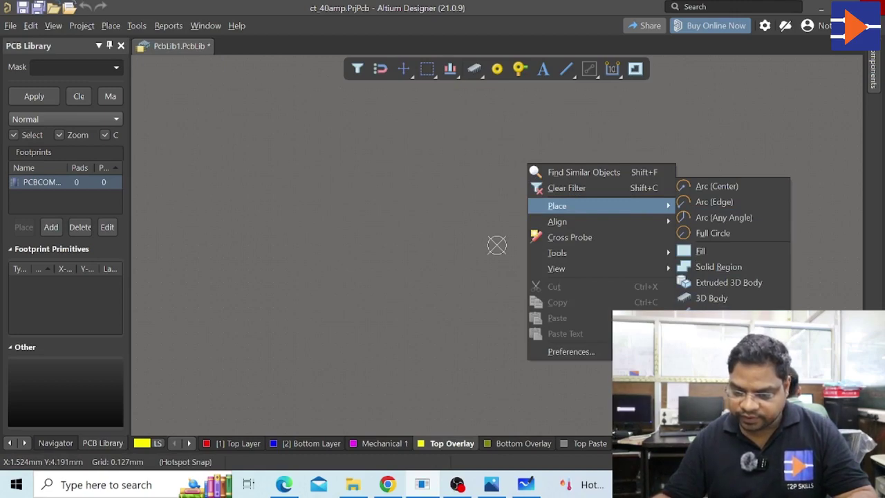
left_click(709, 314)
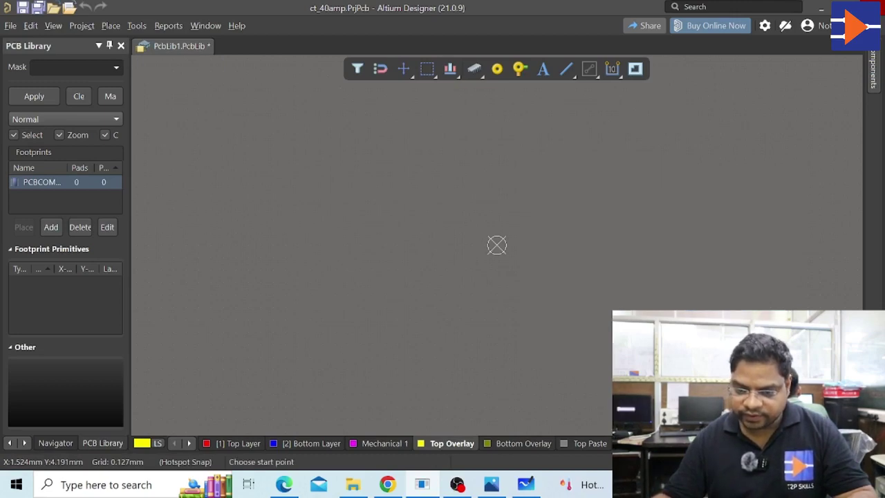
left_click(353, 126)
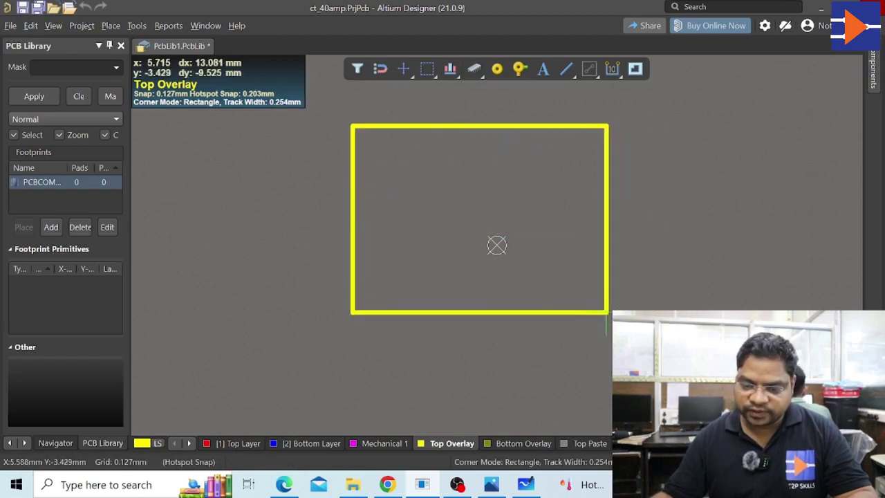
left_click(680, 294)
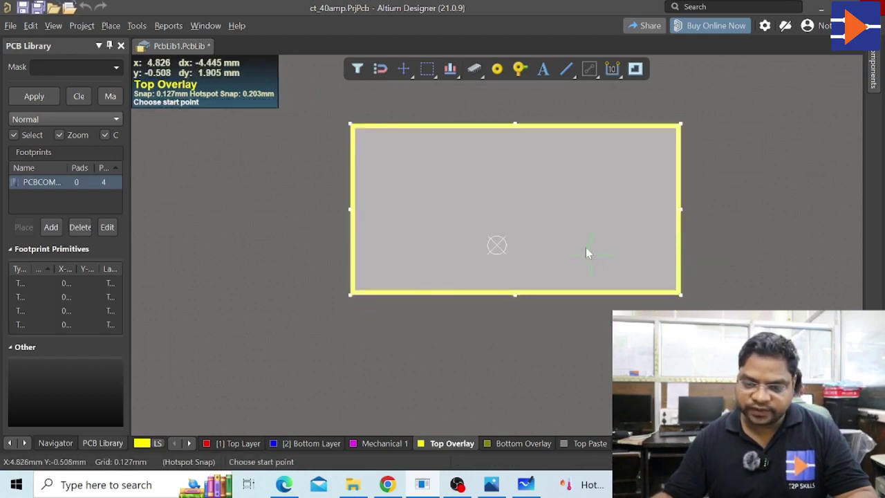
key("Escape")
- Centre the Top Overlay rectangle on the origin by setting its location to X 0 and Y 0
right_click(496, 245)
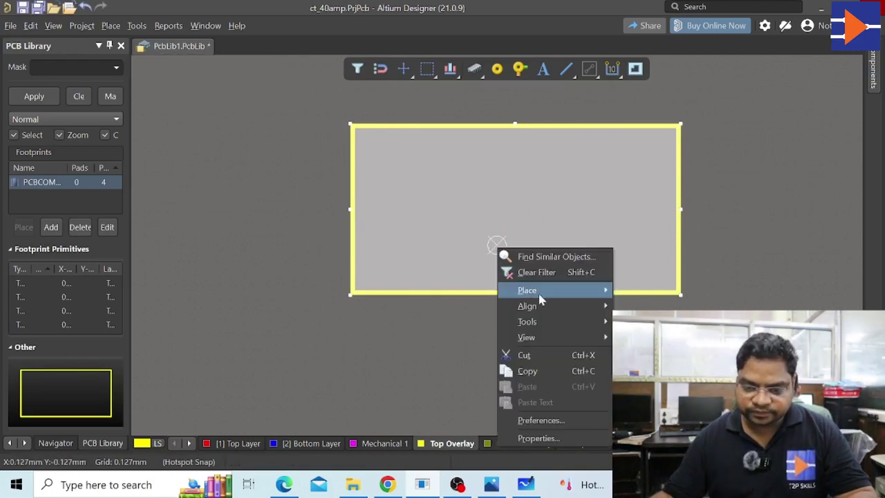
left_click(576, 441)
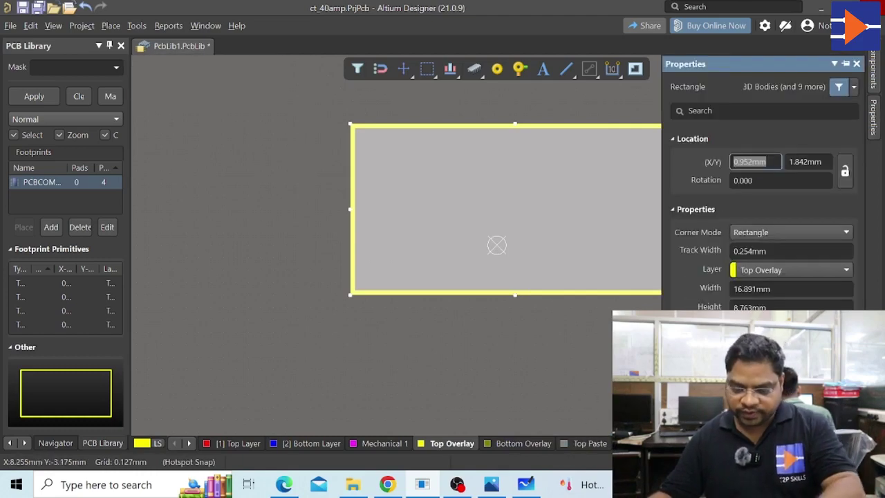
type("0")
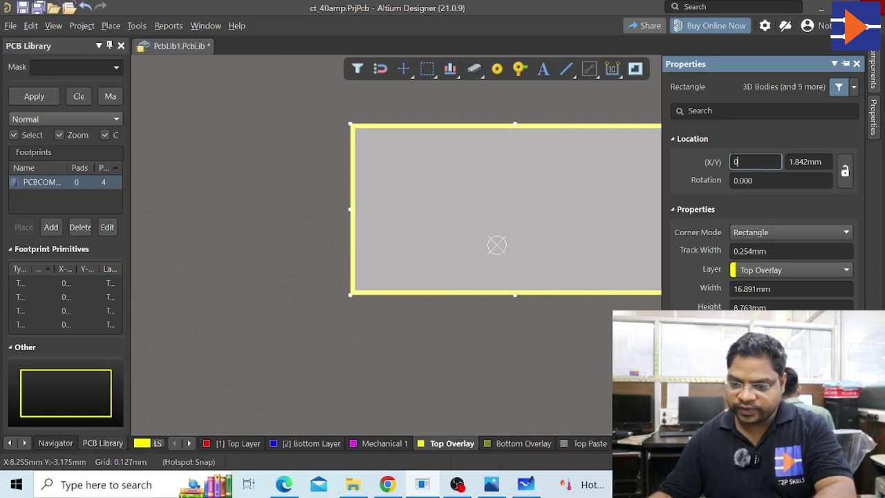
key("Tab")
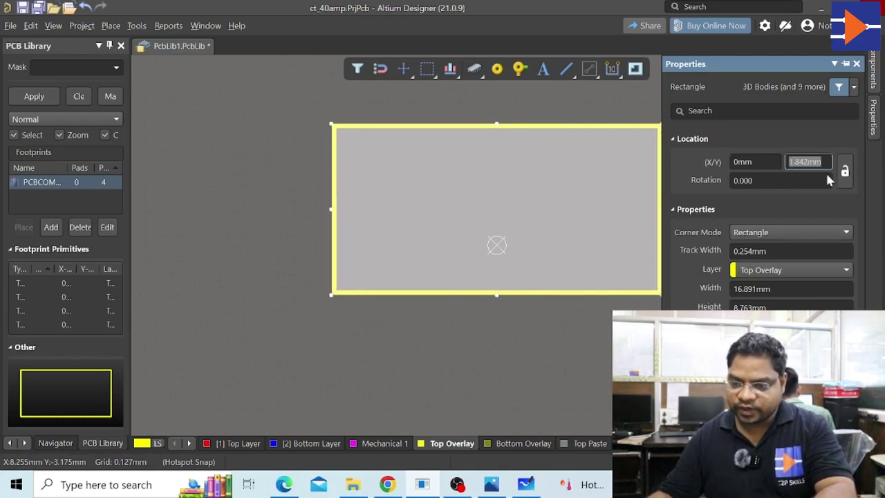
type("0")
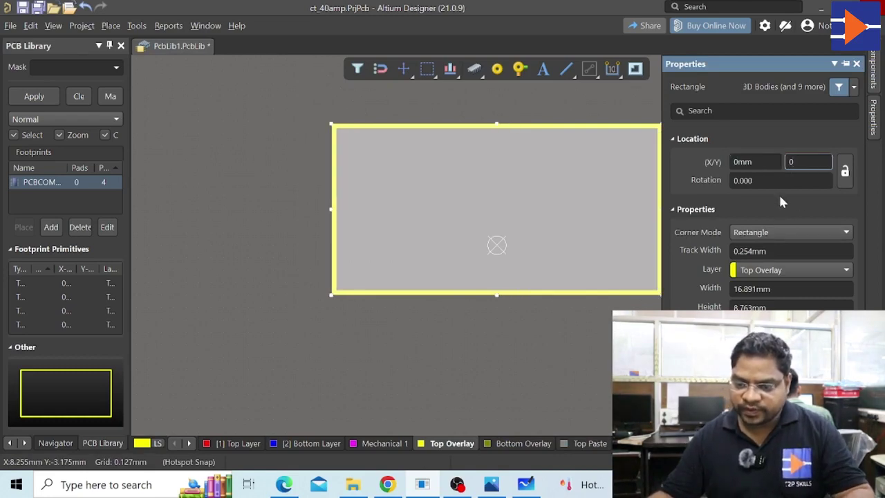
- Check the body dimensions in the 123.jpeg sketch and set the Top Overlay rectangle's width to 41 mm and height to 20 mm
left_click(799, 290)
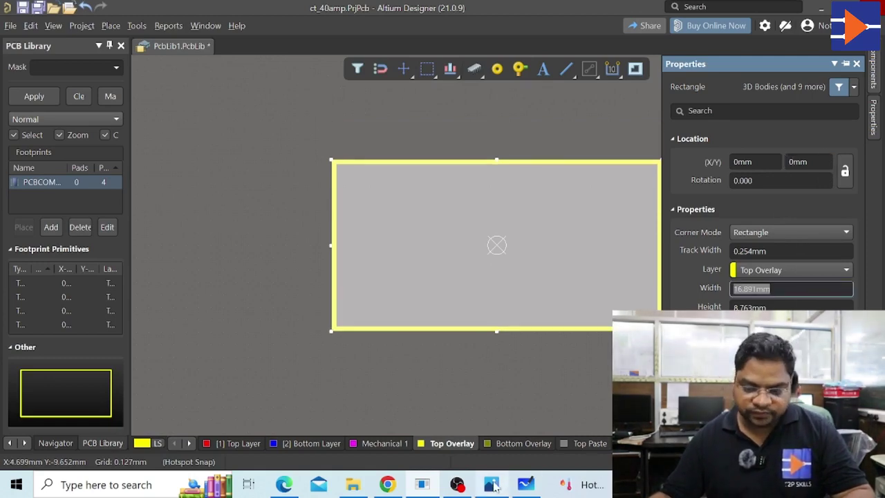
left_click(493, 484)
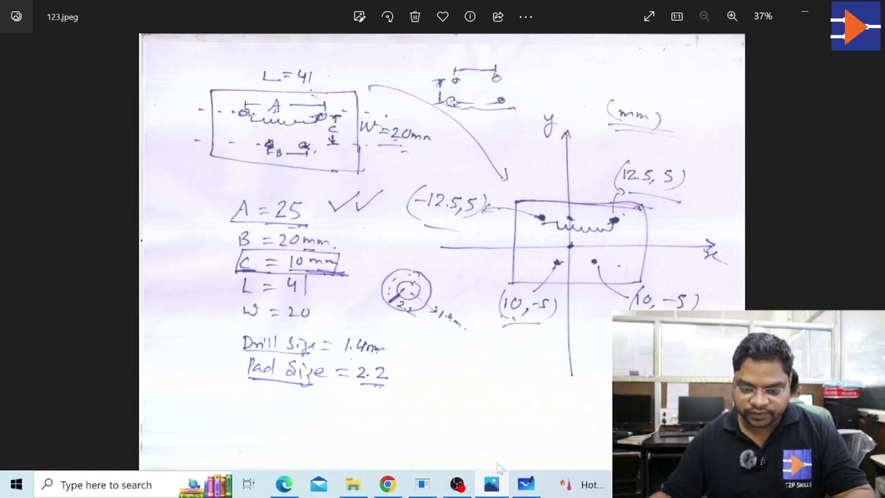
mouse_move(499, 488)
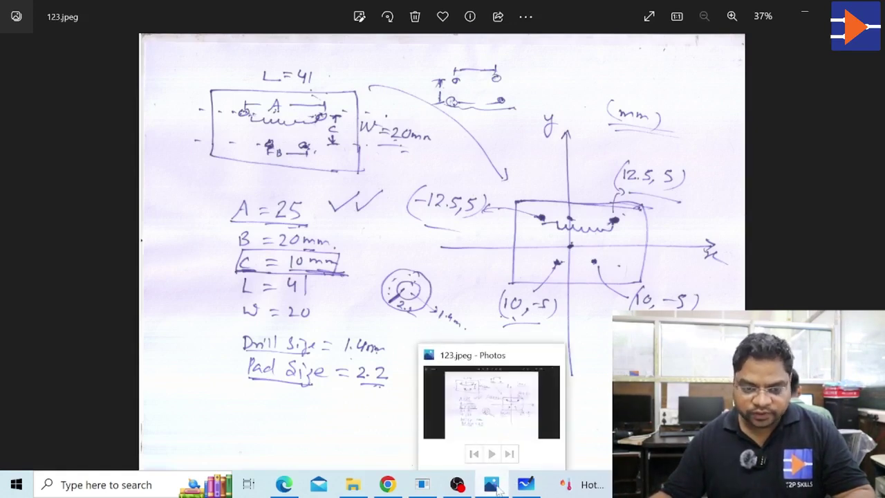
left_click(422, 484)
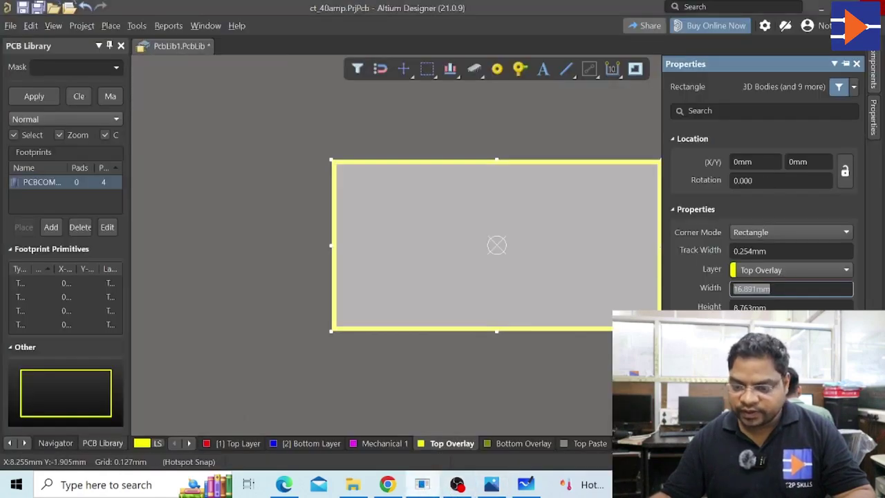
left_click(770, 289)
left_click_drag(771, 289, 719, 298)
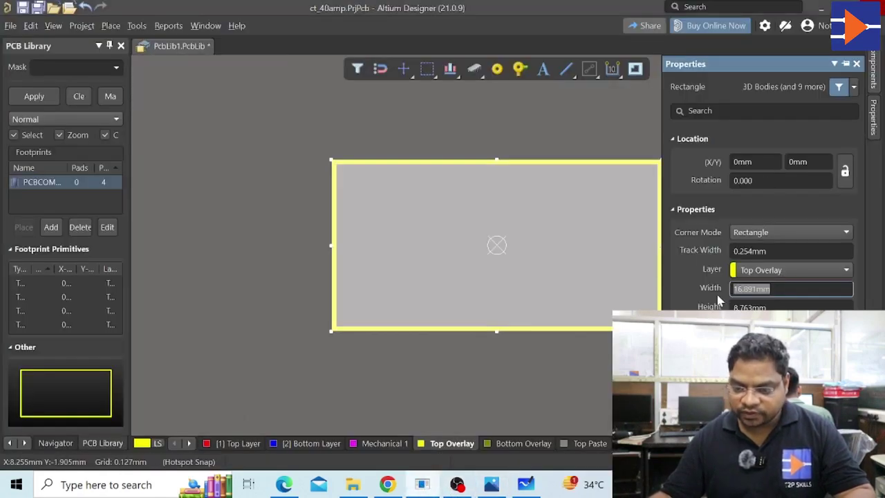
type("41")
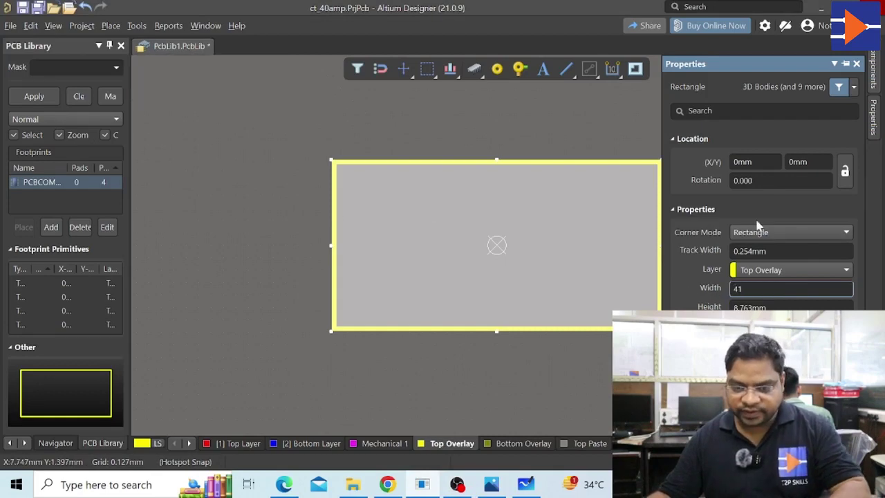
key("Tab")
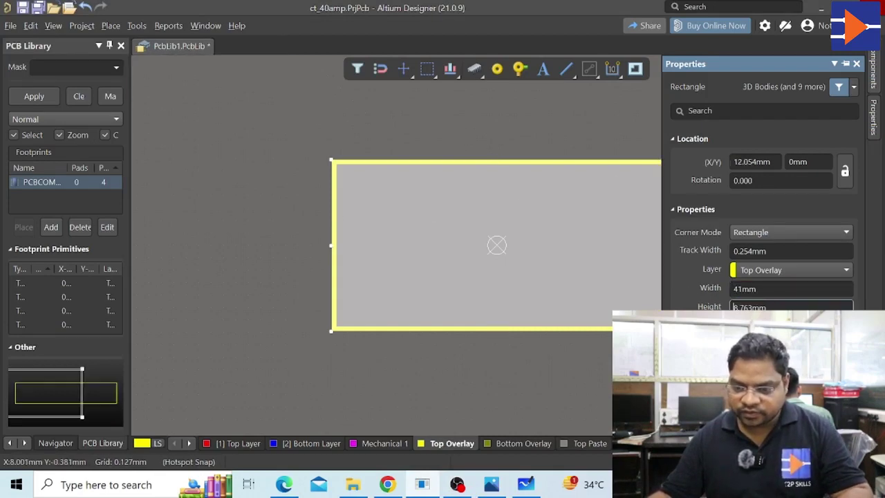
type("20")
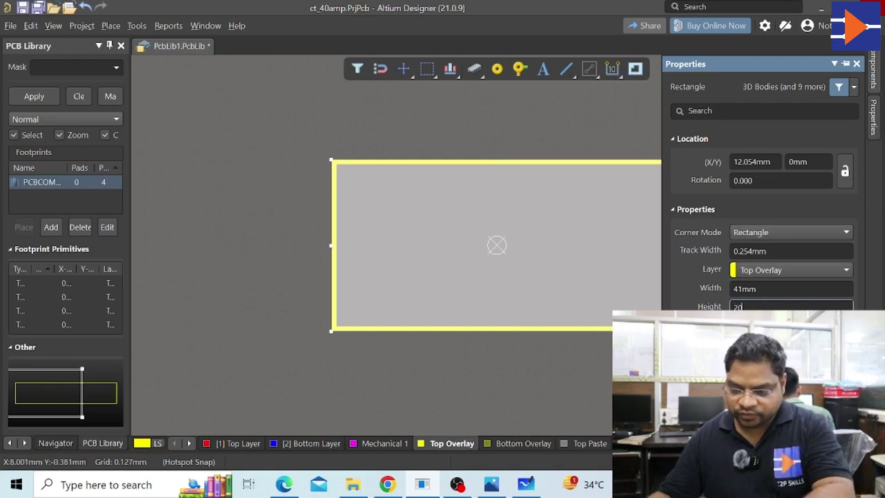
key("Return")
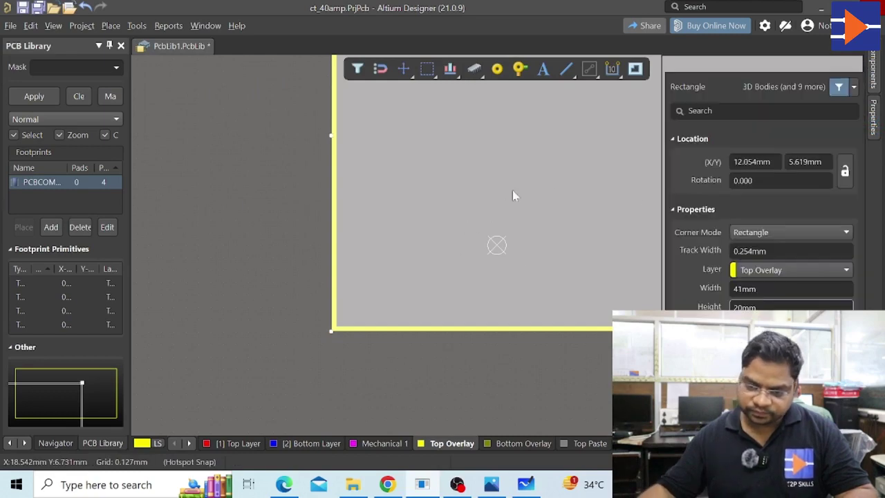
- Re-centre the resized rectangle on the origin by setting its location to X 0 and Y 0
left_click(768, 159)
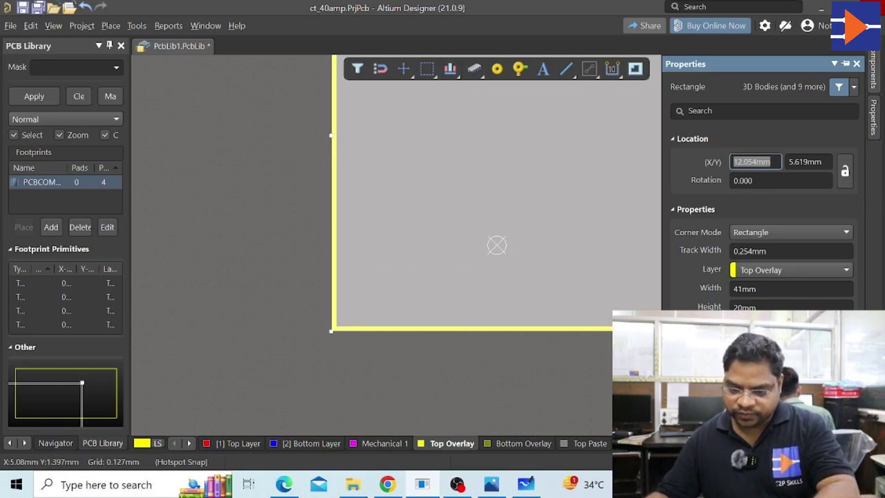
type("0")
key("Tab")
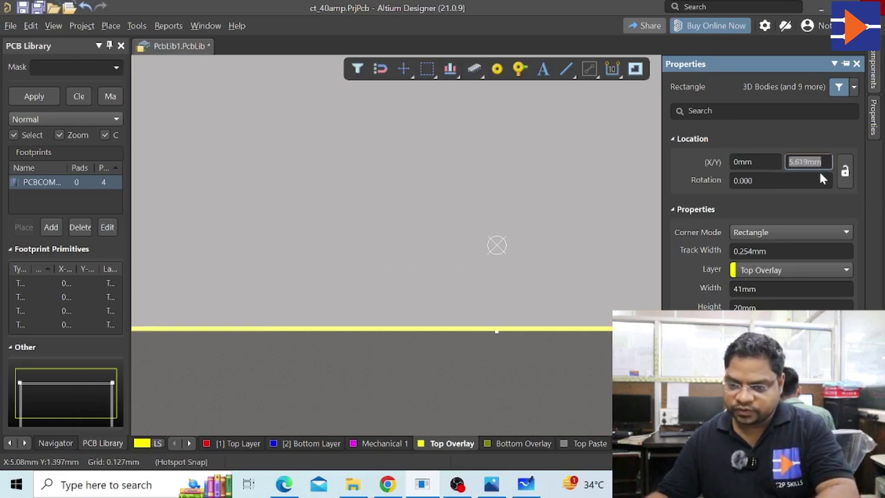
type("0")
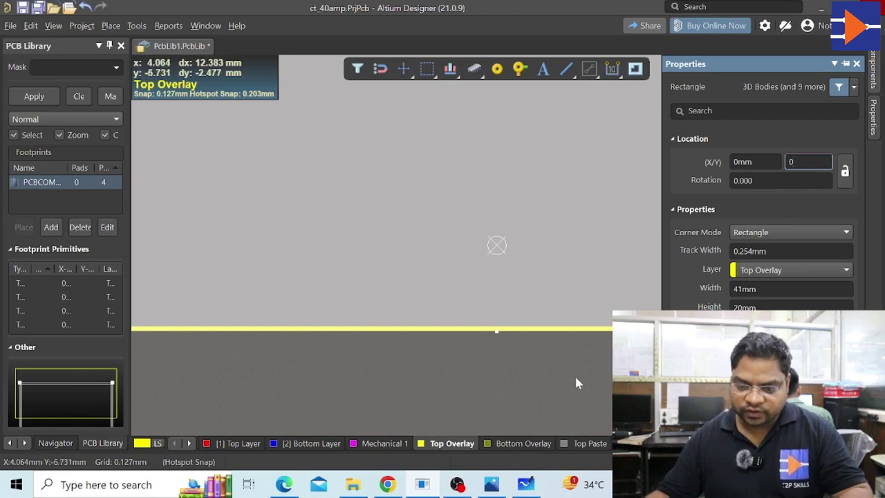
key("Return")
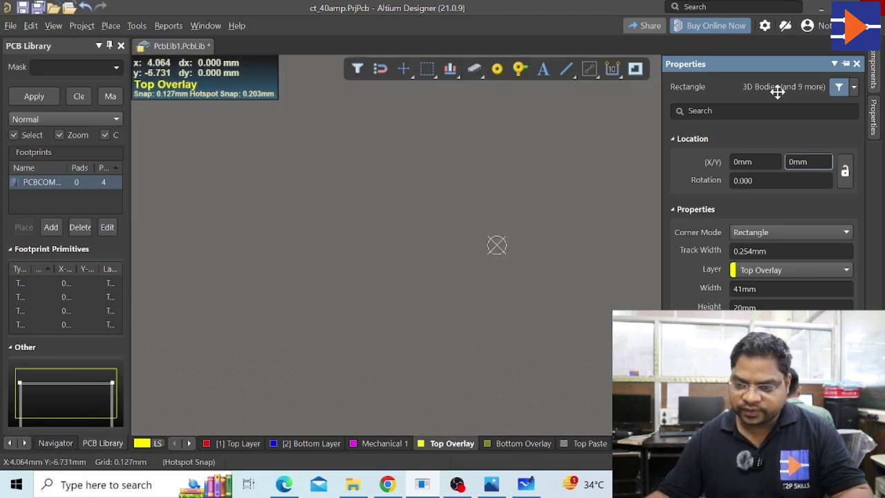
left_click(856, 65)
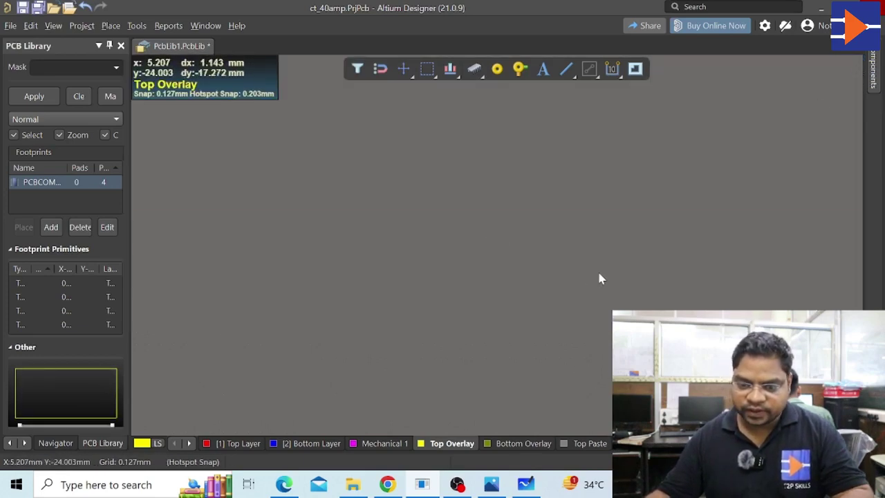
scroll(604, 273, "up", 5)
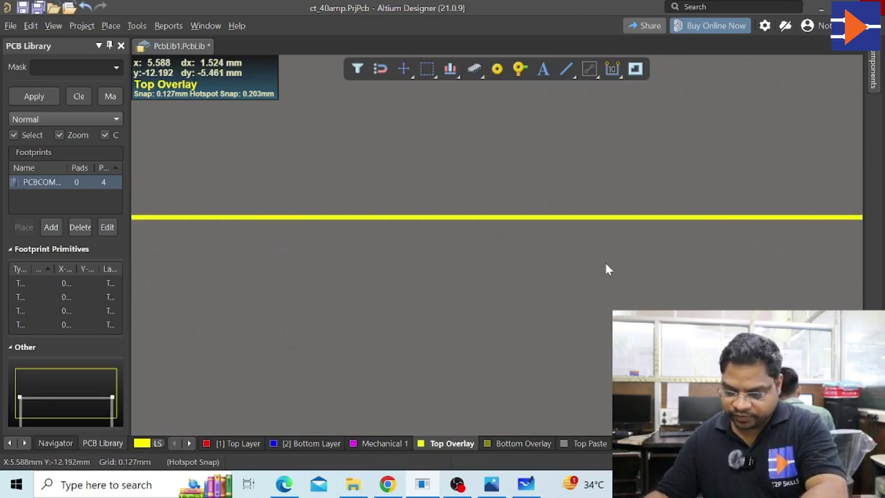
scroll(603, 268, "down", 3, "ctrl")
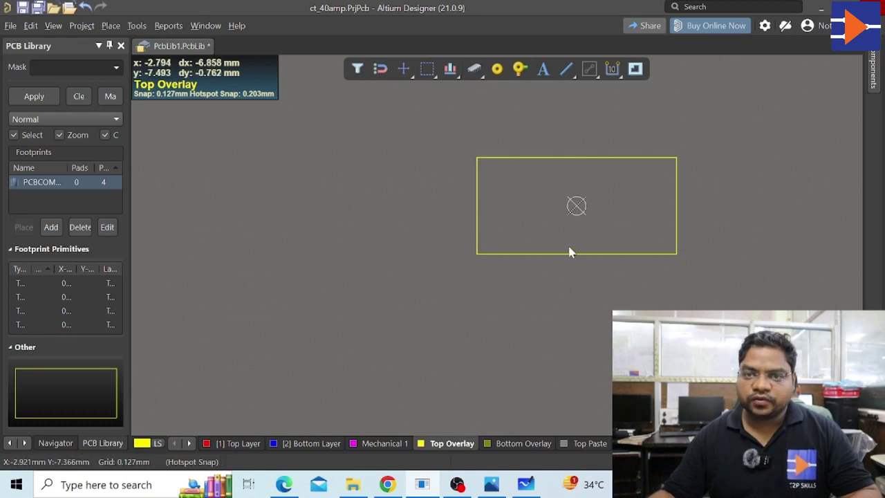
- Place one pad below the rectangle outline, slightly left of the origin
right_click(449, 174)
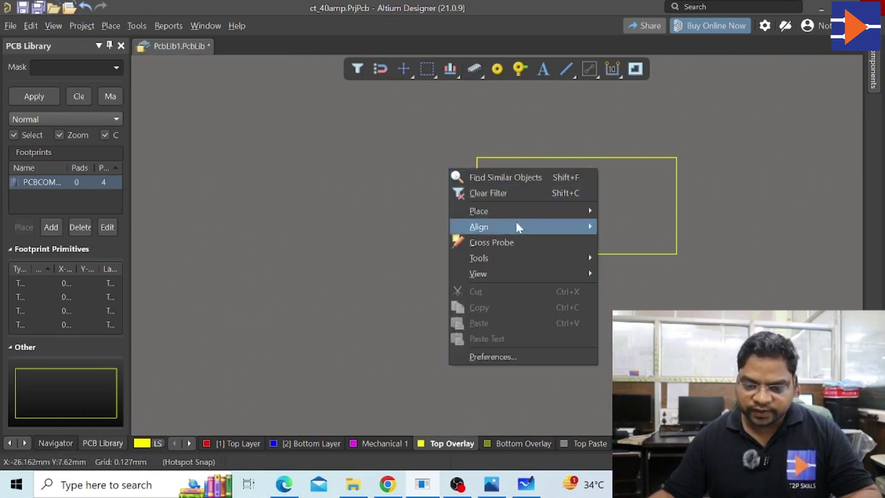
mouse_move(518, 216)
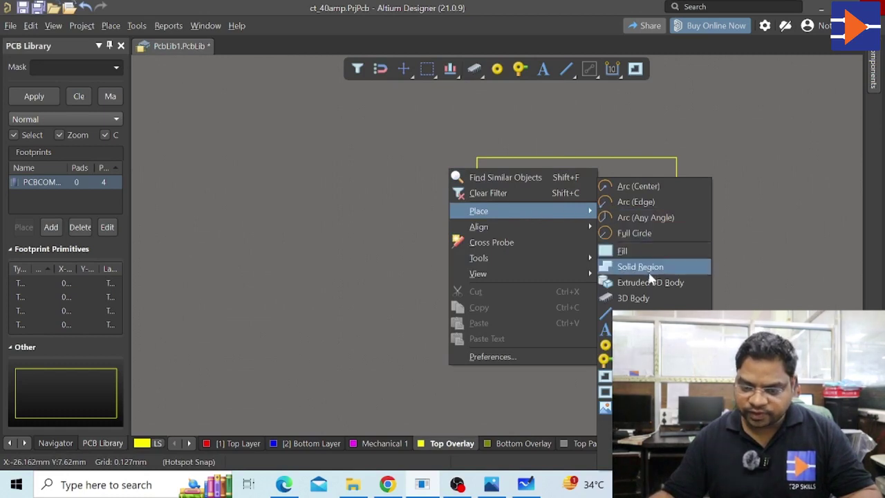
left_click(628, 345)
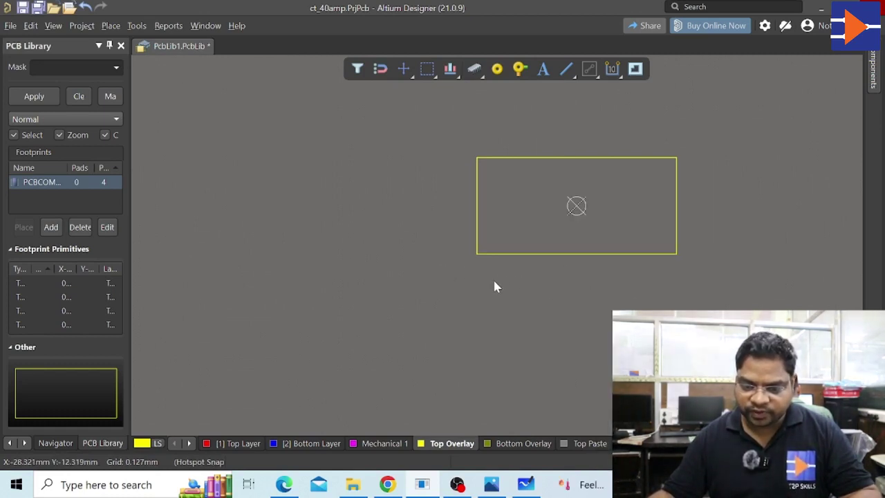
left_click(521, 287)
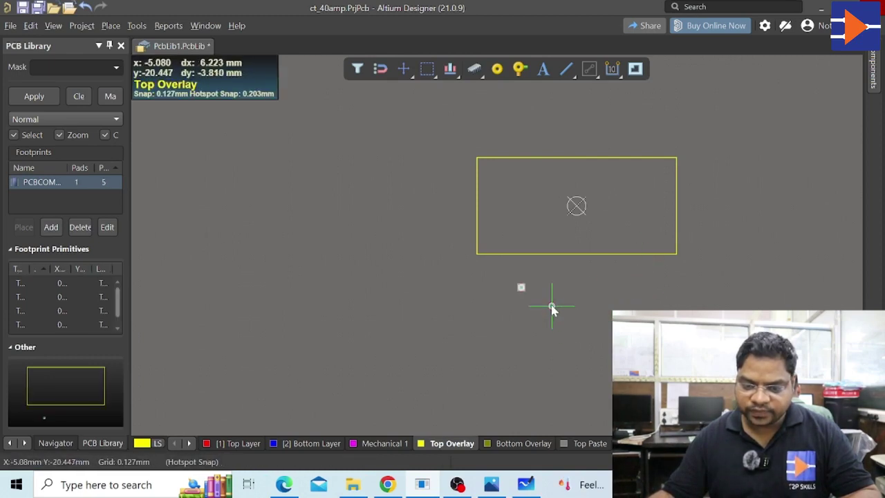
- Check the drill size in the 123.jpeg sketch and set the new pad's round hole size to 1.4 mm
double_click(521, 287)
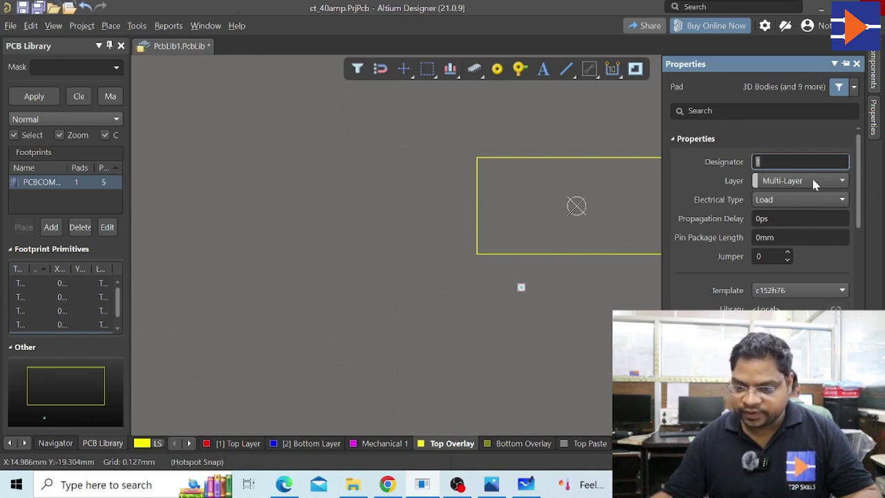
scroll(819, 280, "down", 5)
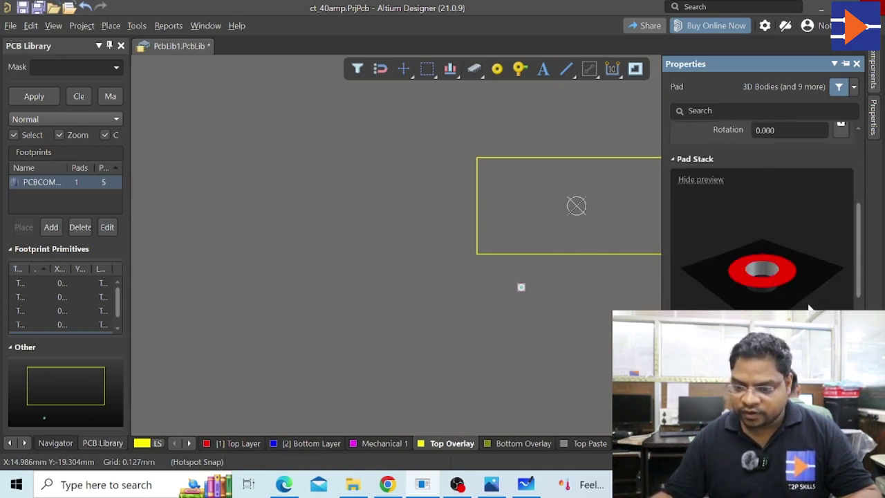
scroll(810, 308, "down", 8)
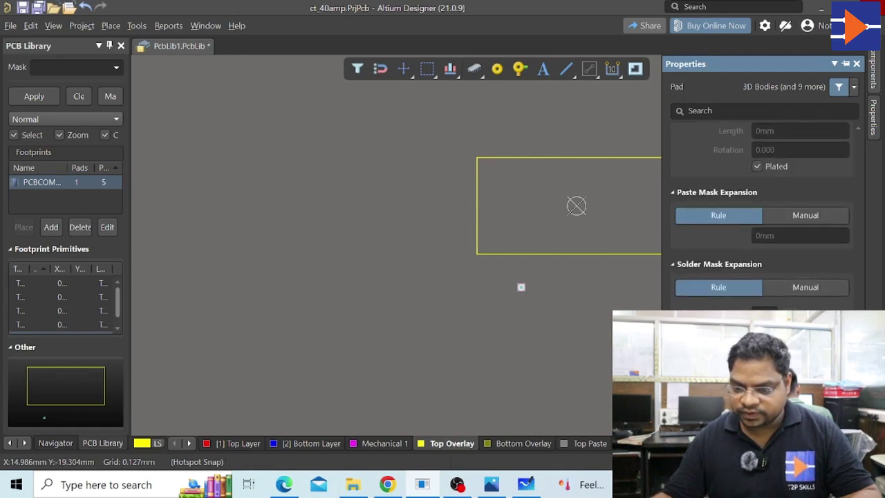
scroll(763, 215, "up", 2)
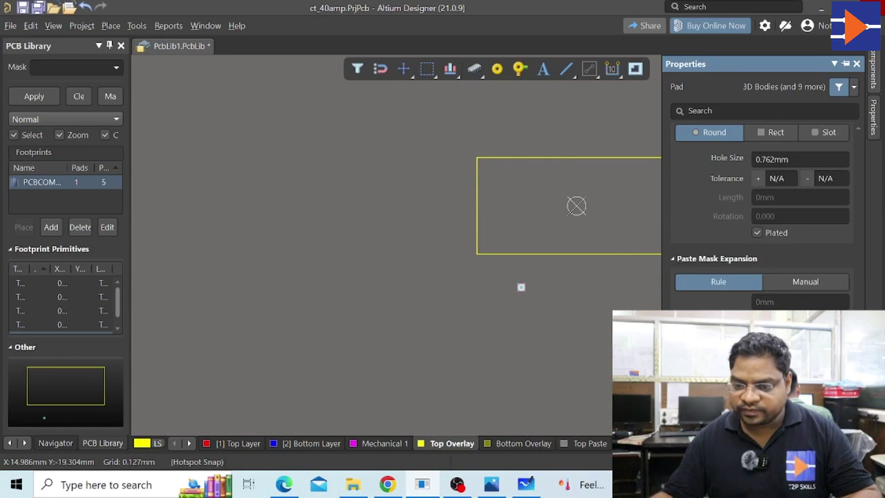
left_click(788, 159)
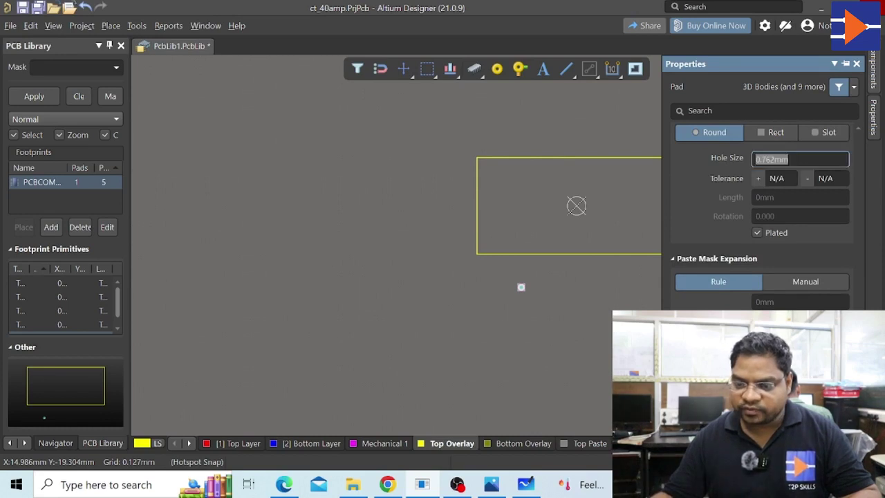
left_click(491, 484)
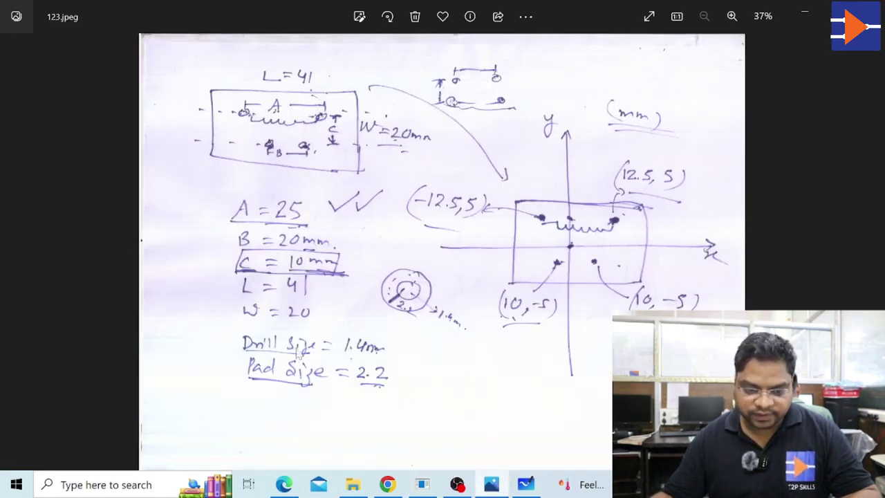
left_click(491, 484)
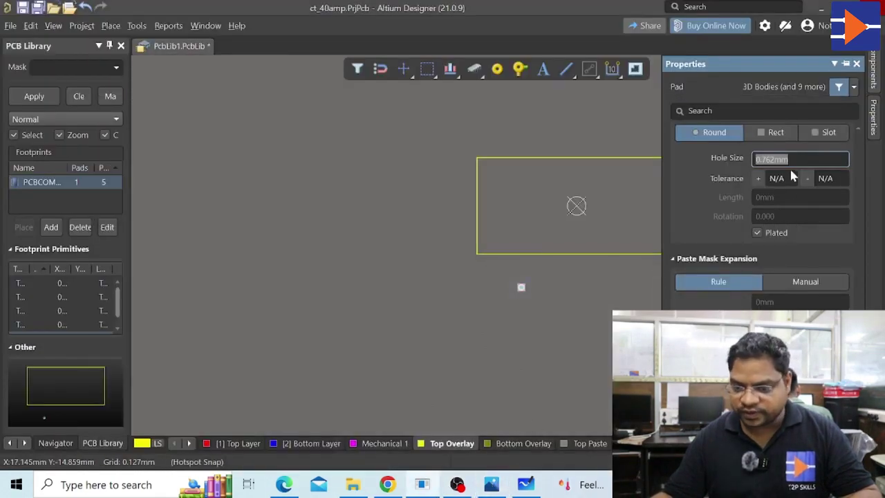
type("1")
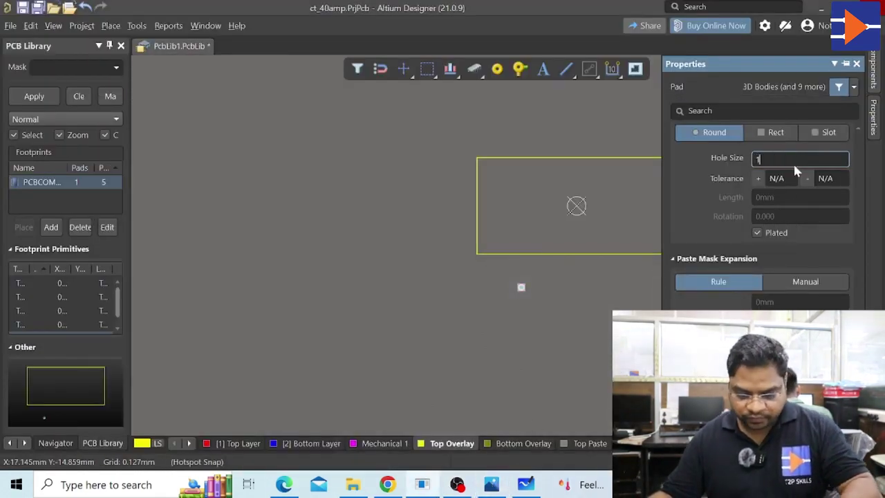
type(".4")
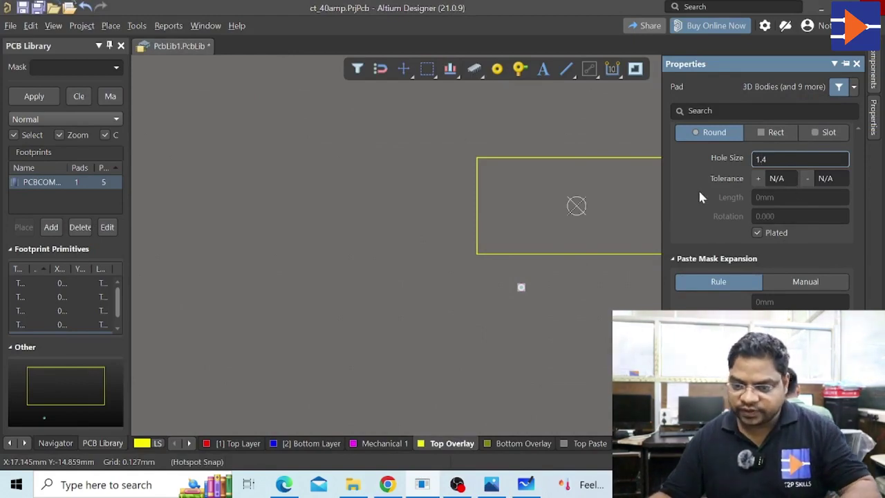
scroll(719, 211, "up", 1)
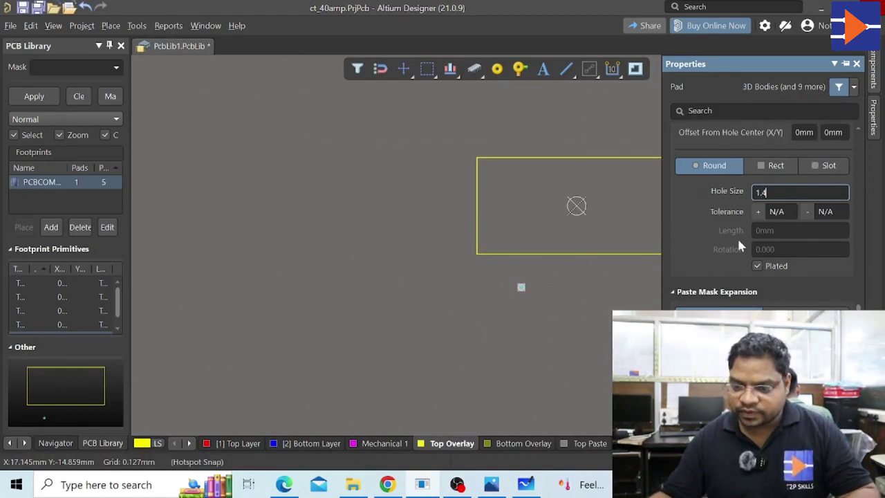
key("Return")
- Set the round pad's X and Y size to 2.2 mm each
scroll(810, 263, "up", 1)
scroll(799, 264, "up", 1)
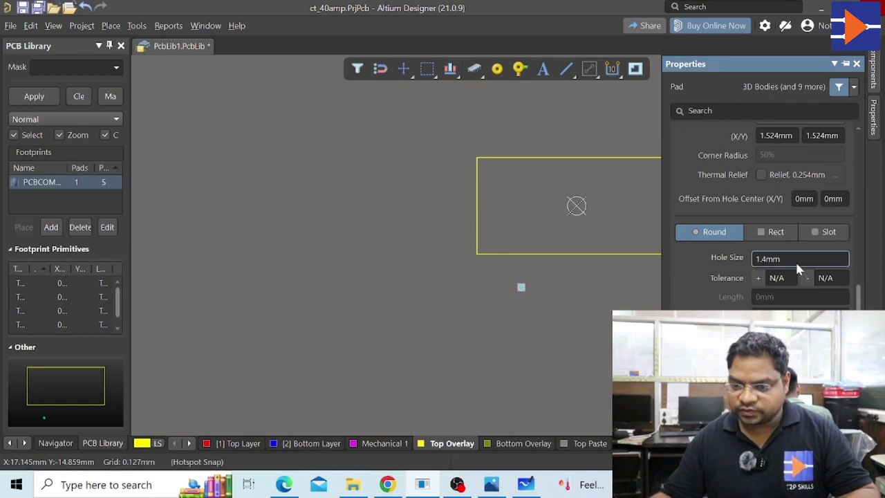
scroll(795, 260, "up", 1)
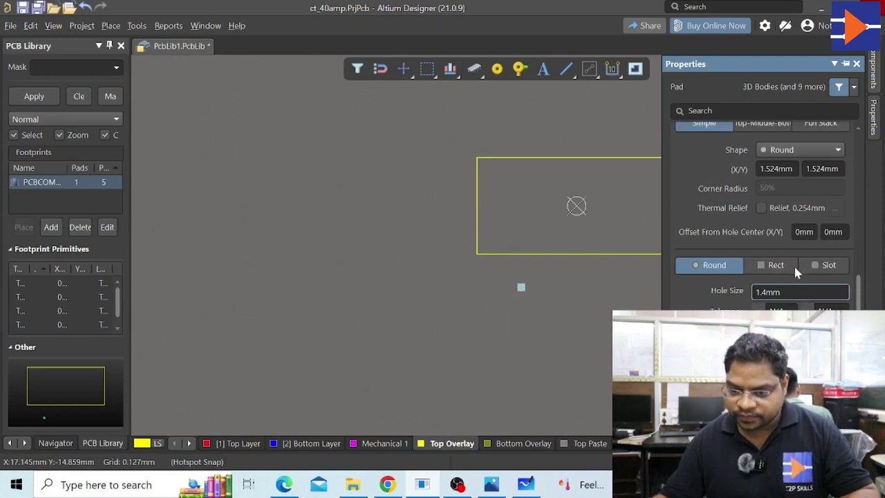
scroll(806, 273, "up", 1)
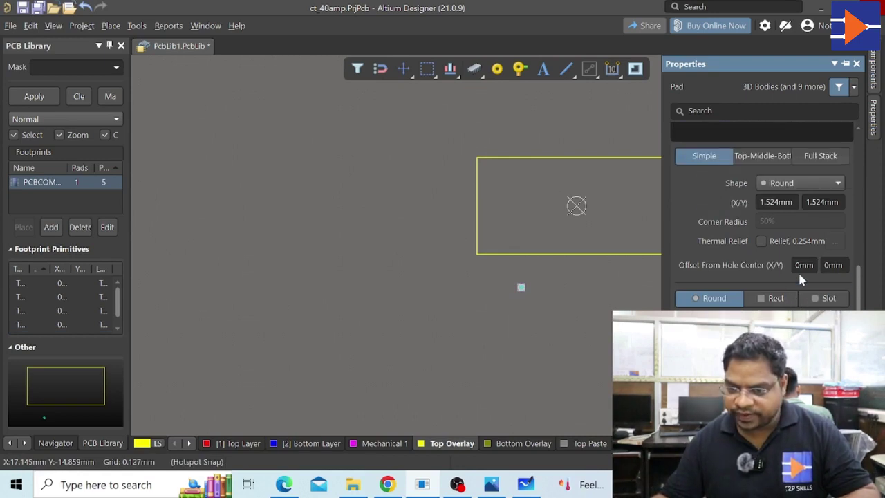
scroll(797, 270, "up", 3)
left_click(821, 301)
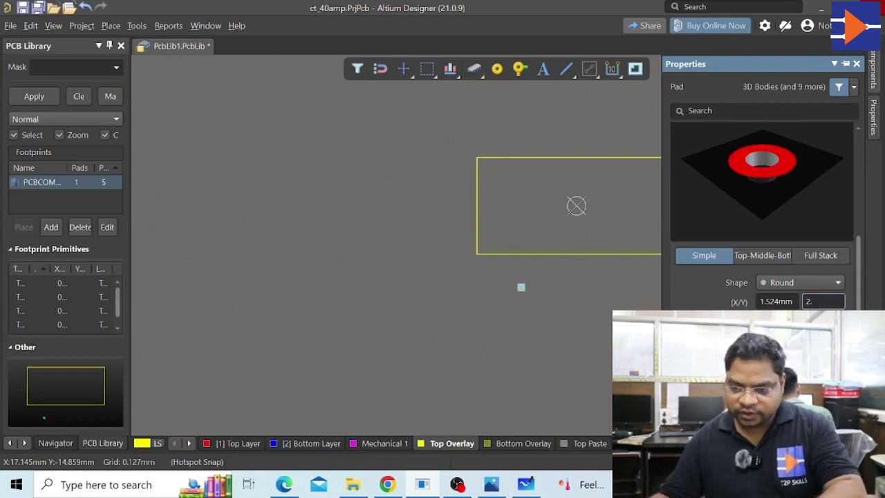
left_click(785, 302)
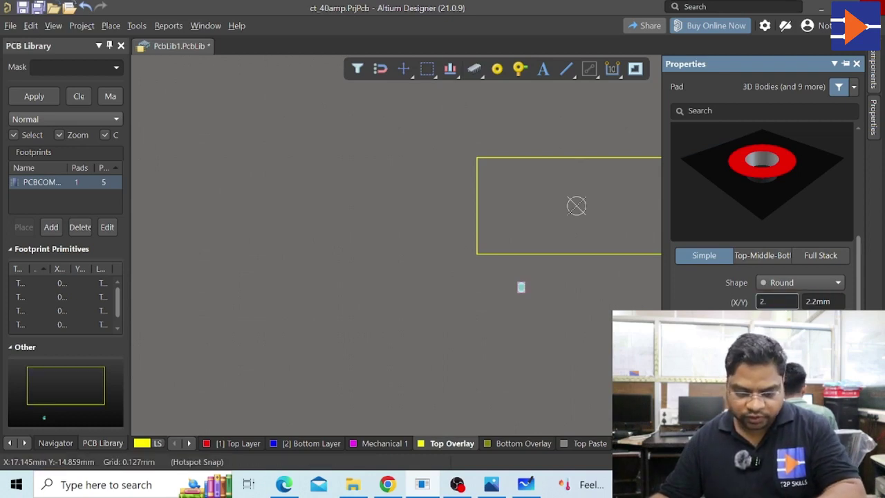
key("Return")
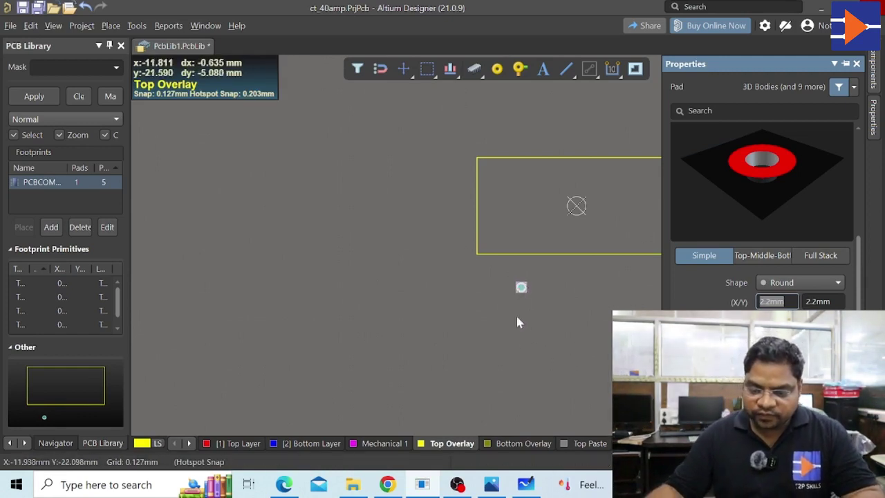
- Check the pad layout in the 123.jpeg sketch and paste three copies of the pad in a row below the rectangle outline
left_click(491, 484)
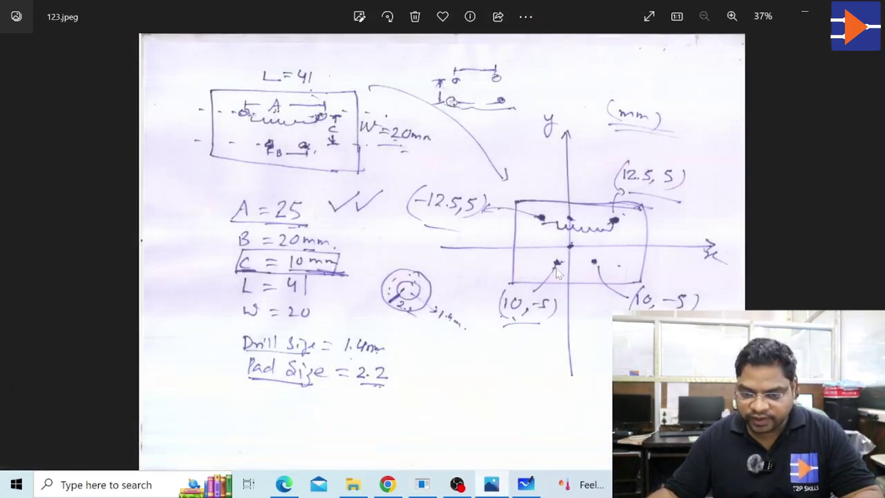
left_click(491, 484)
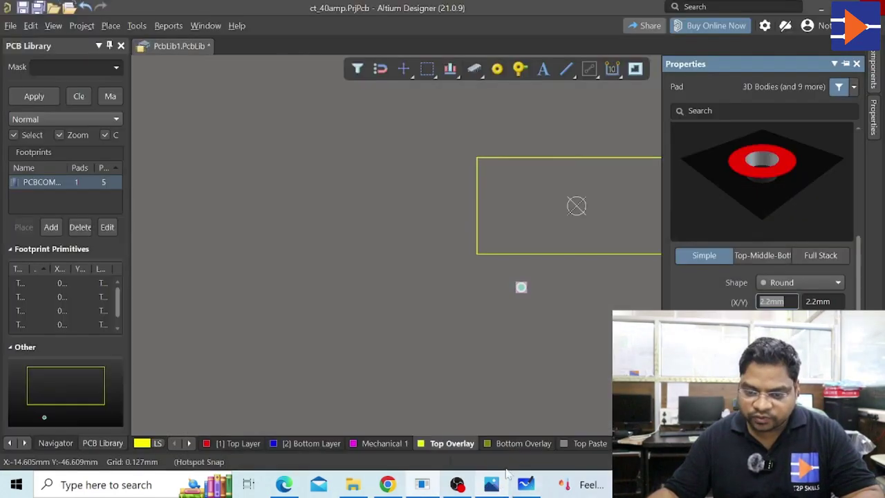
left_click(856, 64)
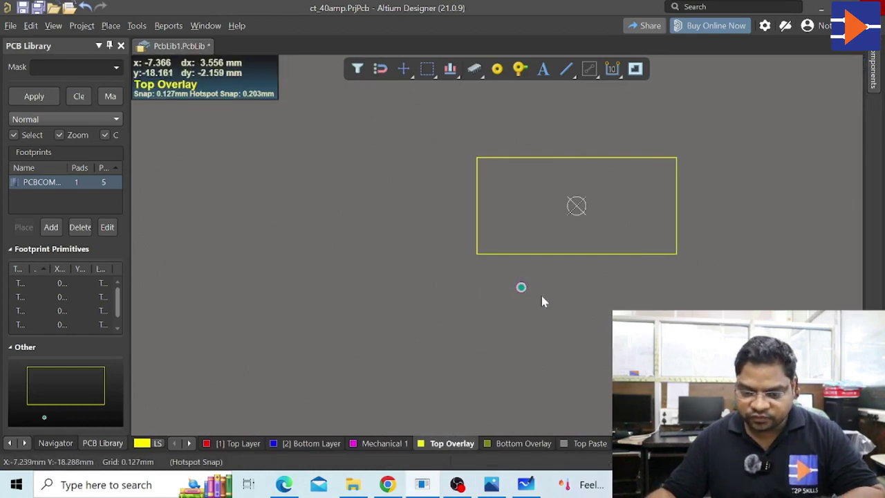
left_click(521, 289)
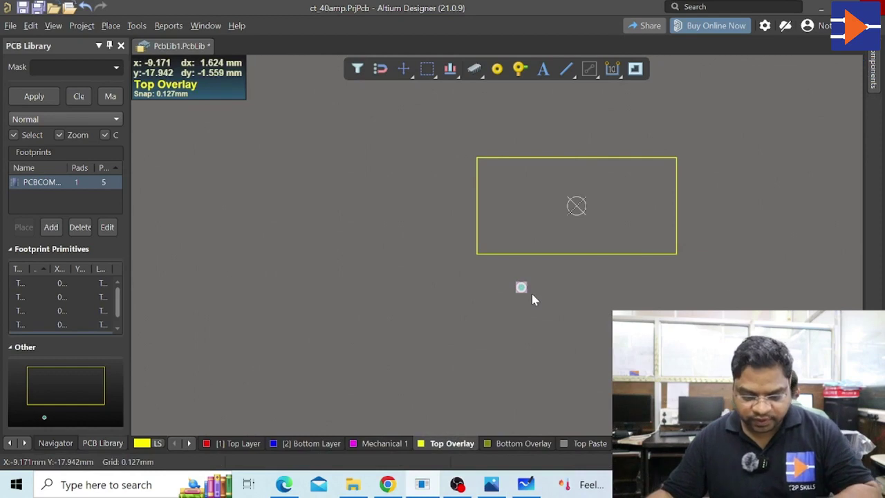
key("ctrl+c")
left_click(556, 286)
key("ctrl+v")
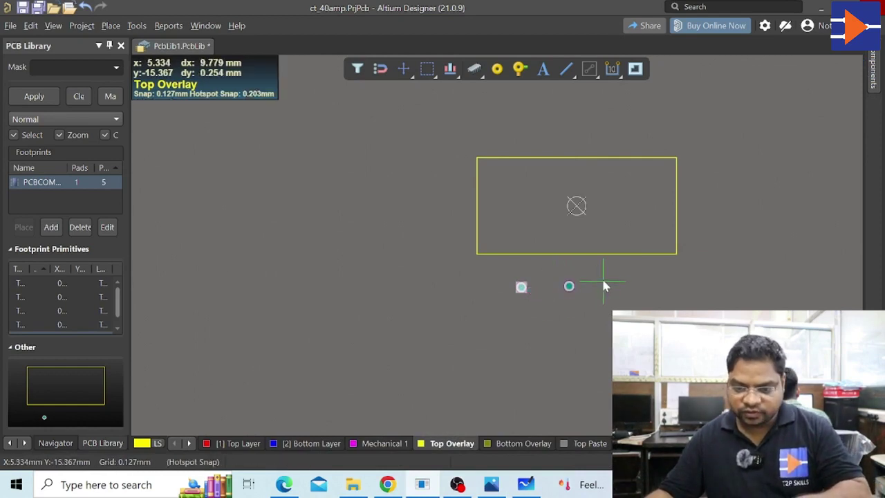
left_click(602, 285)
key("ctrl+v")
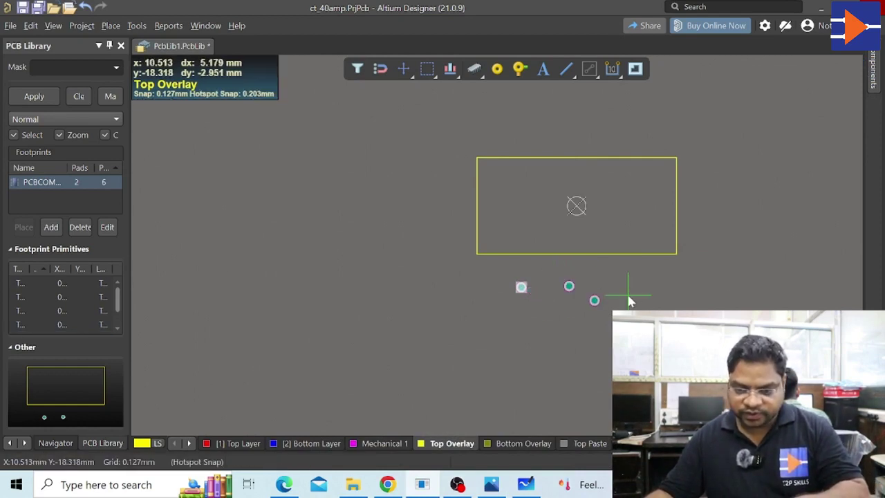
left_click(648, 283)
key("ctrl+v")
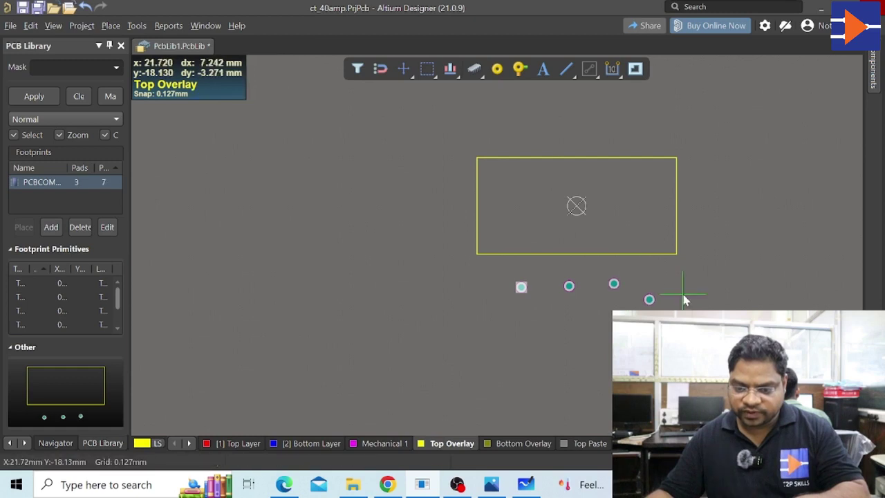
left_click(683, 283)
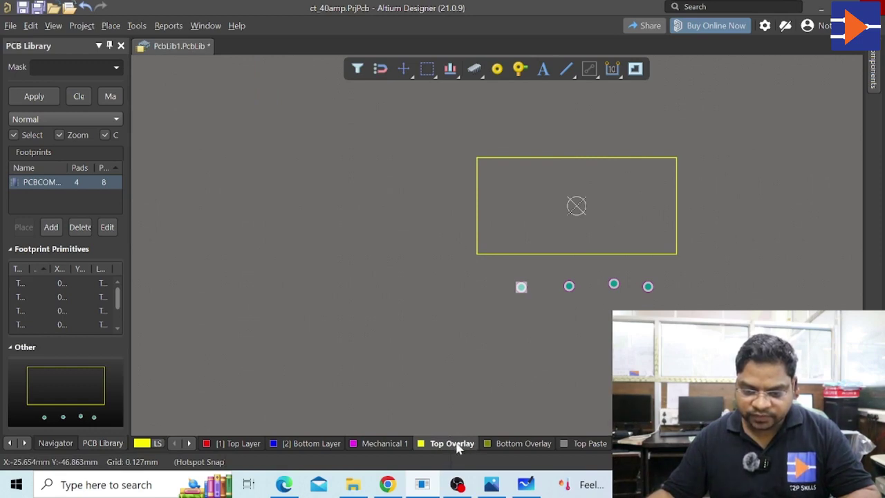
- Draw a diagonal Top Overlay line about 2.7 mm long across the inside of the rectangle's lower-left corner
scroll(501, 256, "up", 2)
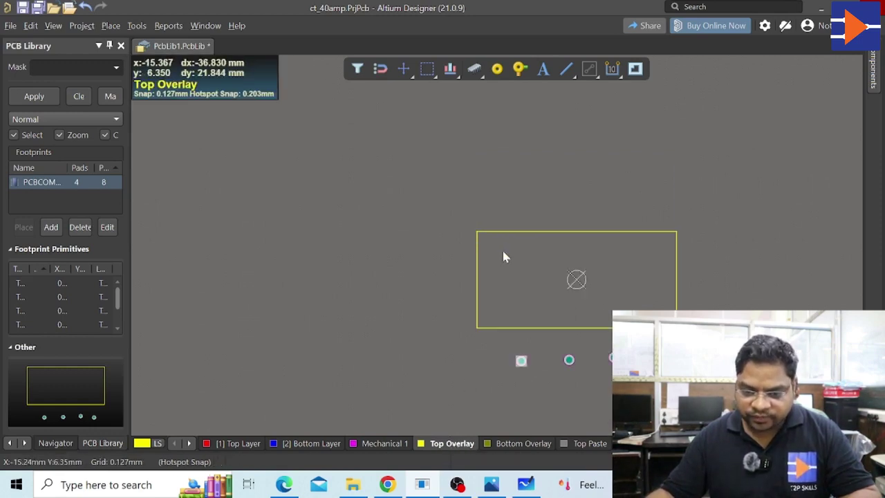
scroll(499, 271, "up", 4, "ctrl")
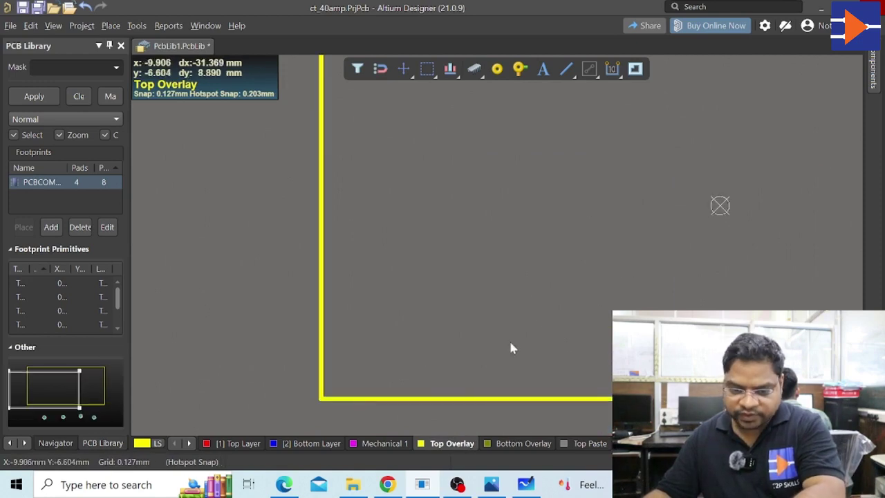
scroll(361, 311, "down", 3)
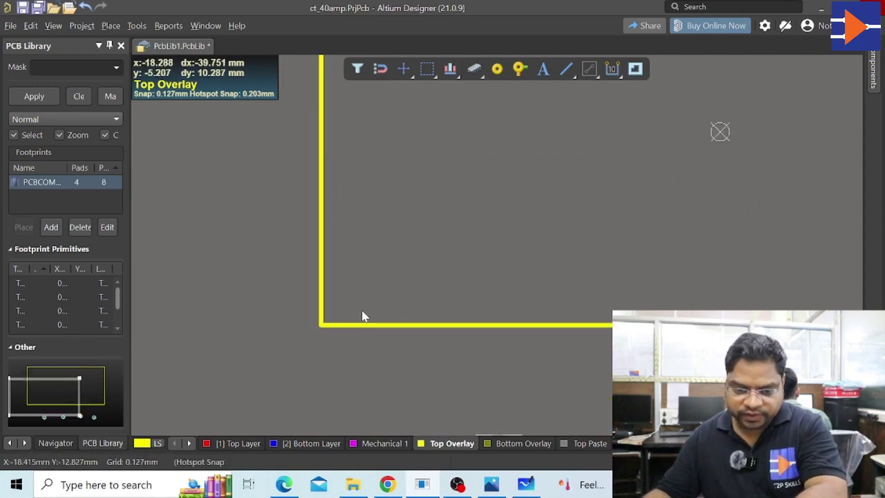
left_click(322, 221)
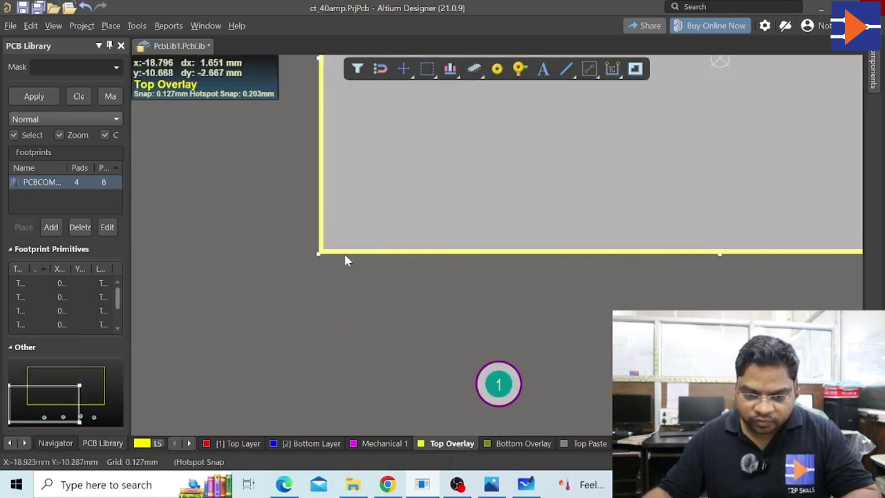
right_click(294, 196)
mouse_move(338, 242)
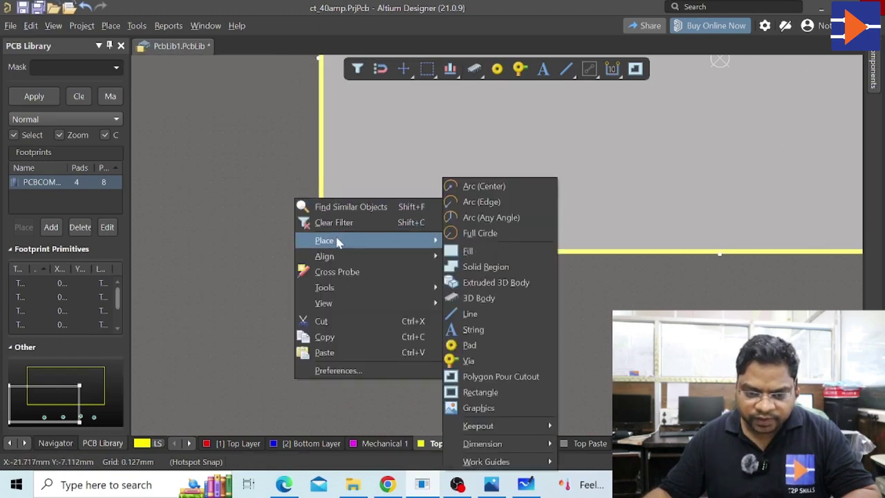
left_click(485, 314)
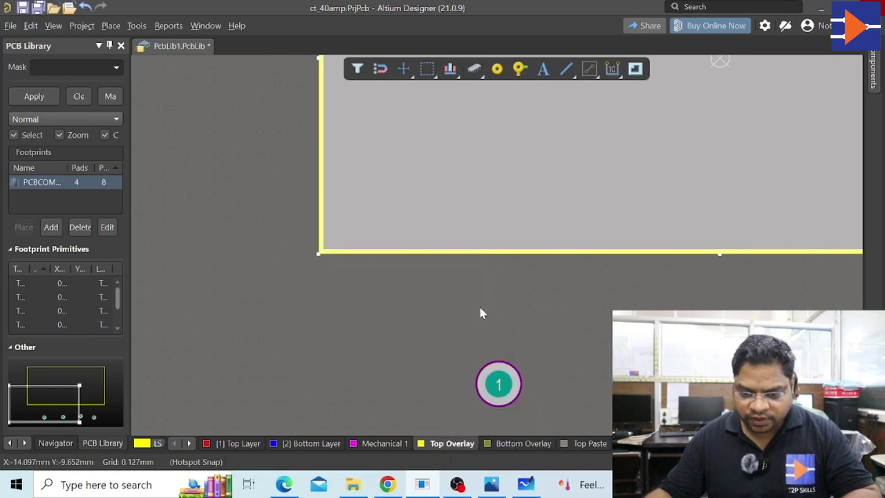
left_click(319, 201)
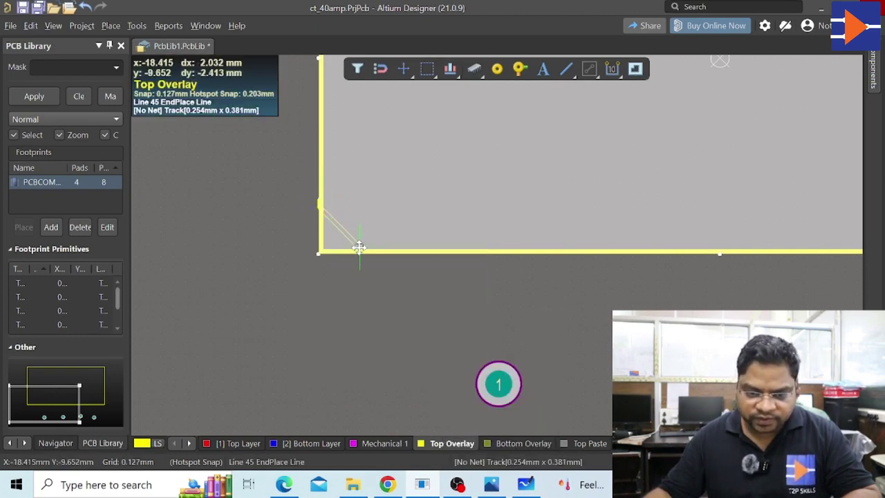
left_click(358, 249)
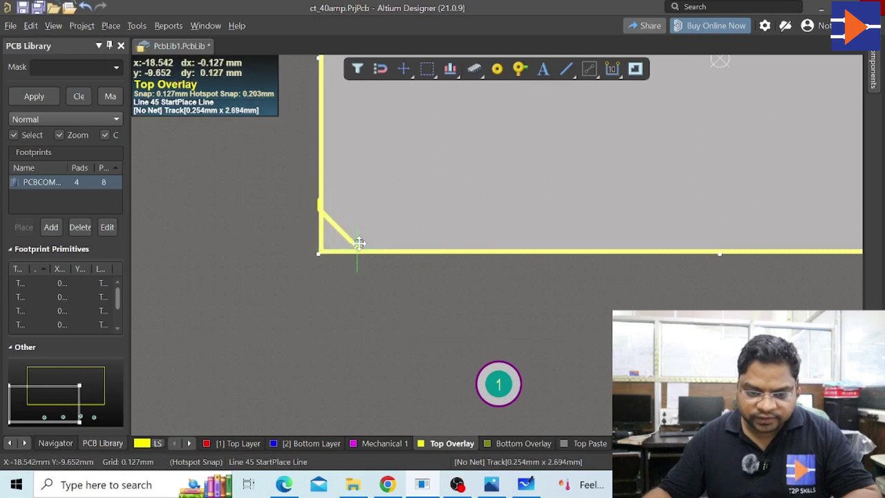
left_click(361, 253)
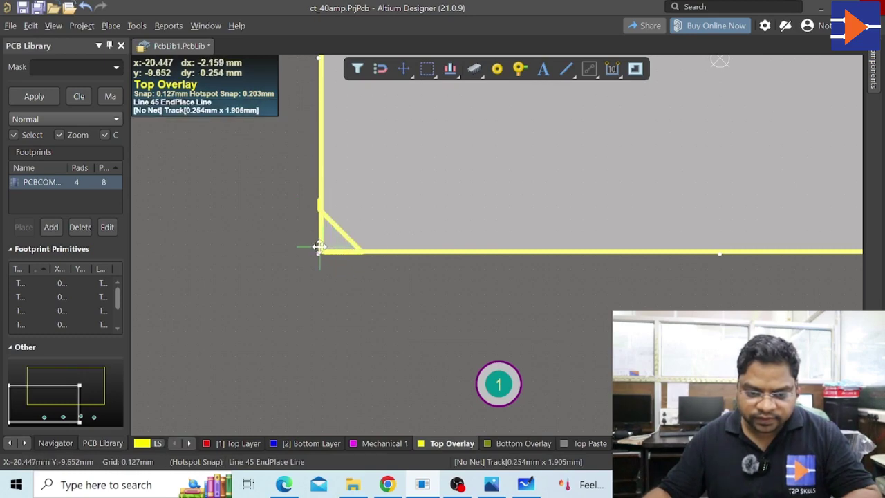
- Close the triangular corner marker with lines along the rectangle's bottom and left edges, and finish line placement
left_click(319, 250)
left_click(320, 209)
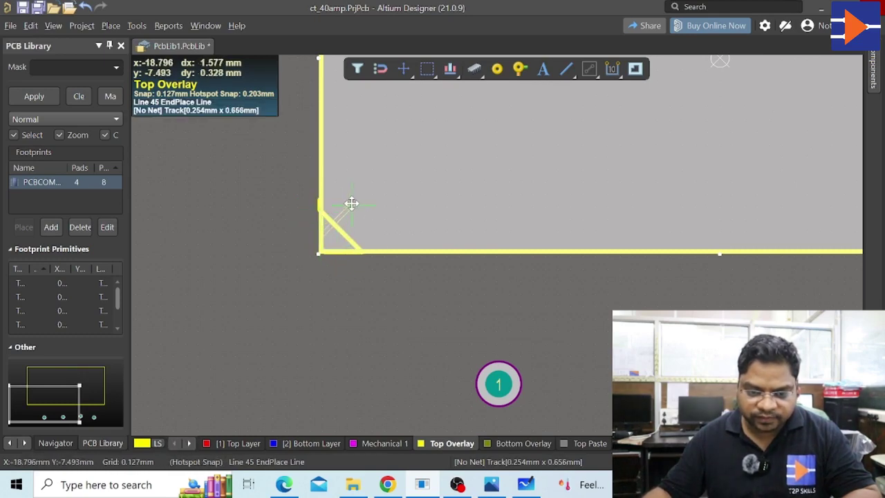
left_click(323, 212)
right_click(323, 212)
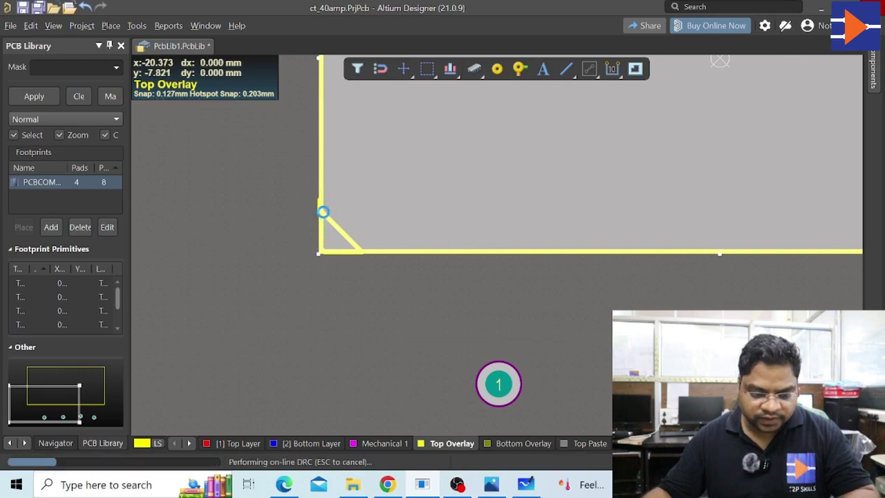
scroll(281, 221, "down", 3)
scroll(290, 284, "up", 3)
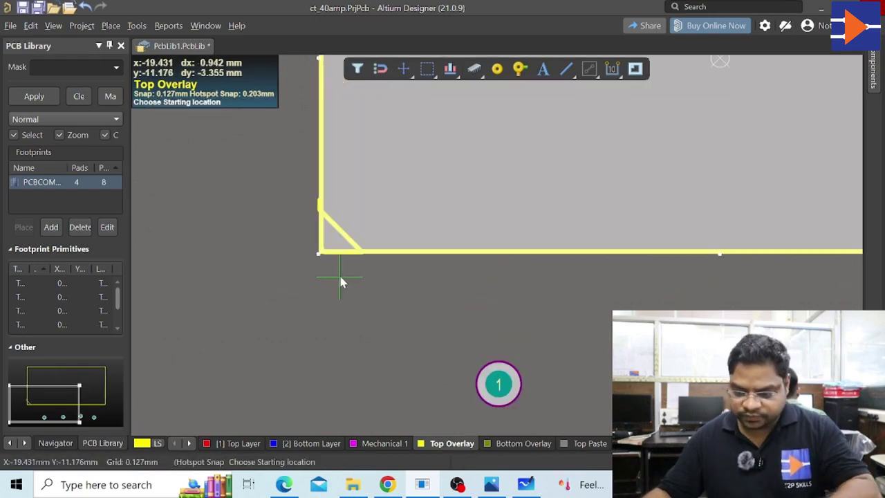
scroll(341, 281, "down", 2, "ctrl")
scroll(342, 282, "down", 2, "ctrl")
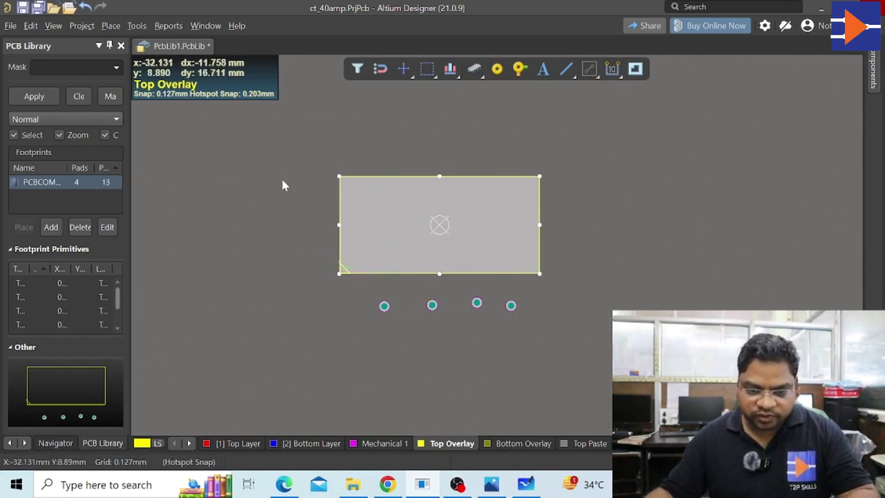
- Lock the Top Overlay rectangle in position through its properties and deselect it
left_click(284, 152)
left_click_drag(289, 161, 586, 297)
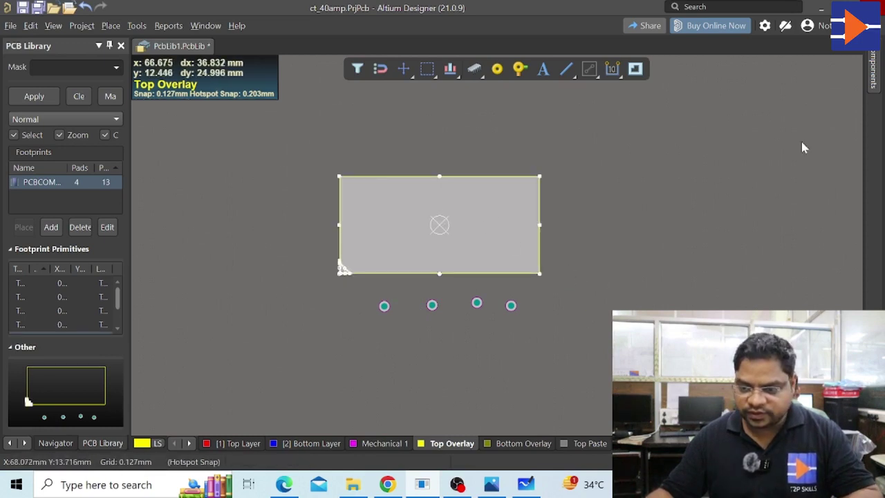
right_click(511, 213)
left_click(582, 383)
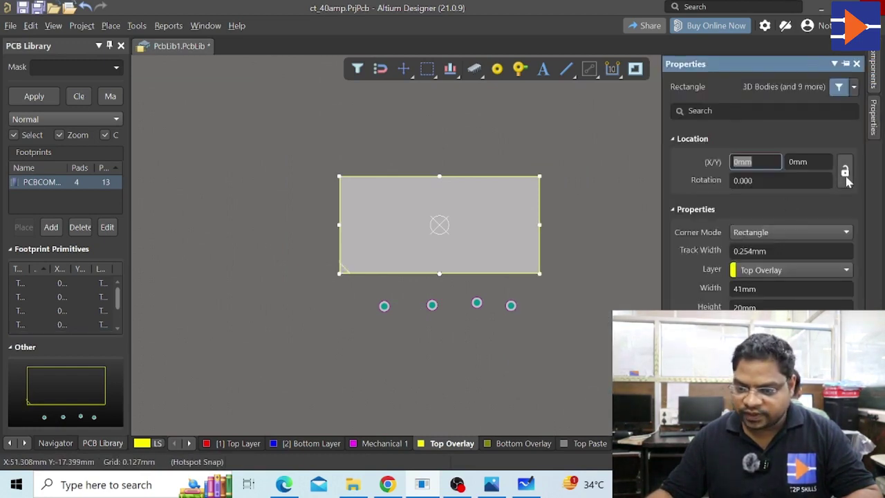
left_click(610, 236)
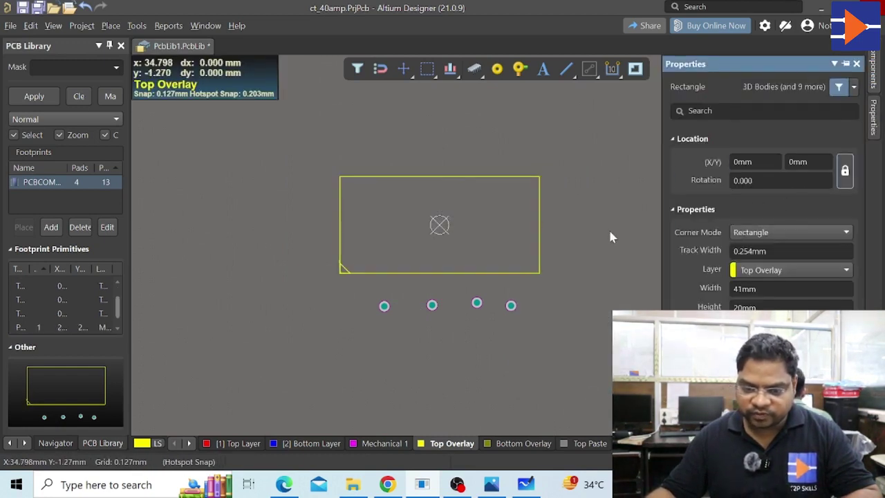
left_click(857, 63)
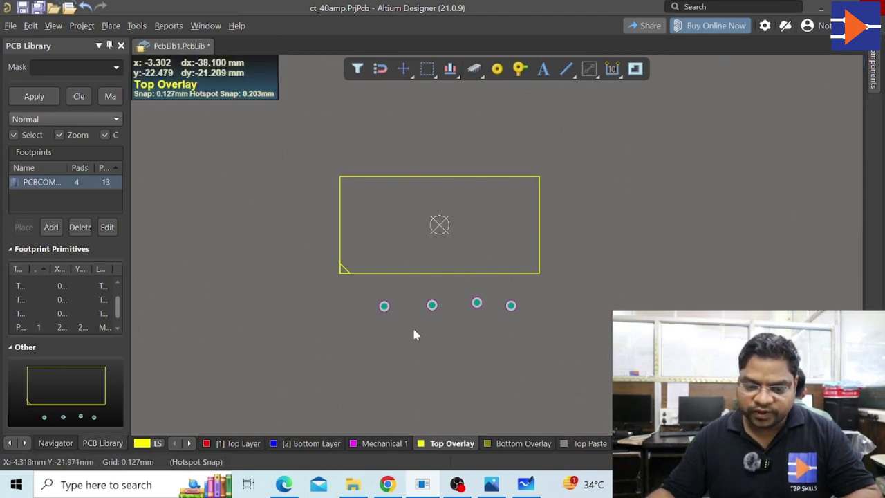
- Check the pad coordinates in the 123.jpeg sketch and examine the size and hole properties of the leftmost pad below the outline
left_click(490, 484)
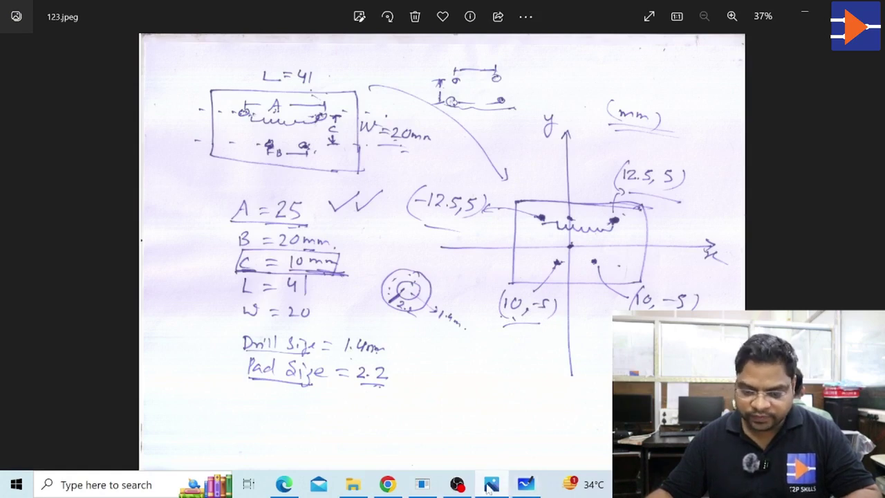
left_click(525, 483)
left_click(384, 307)
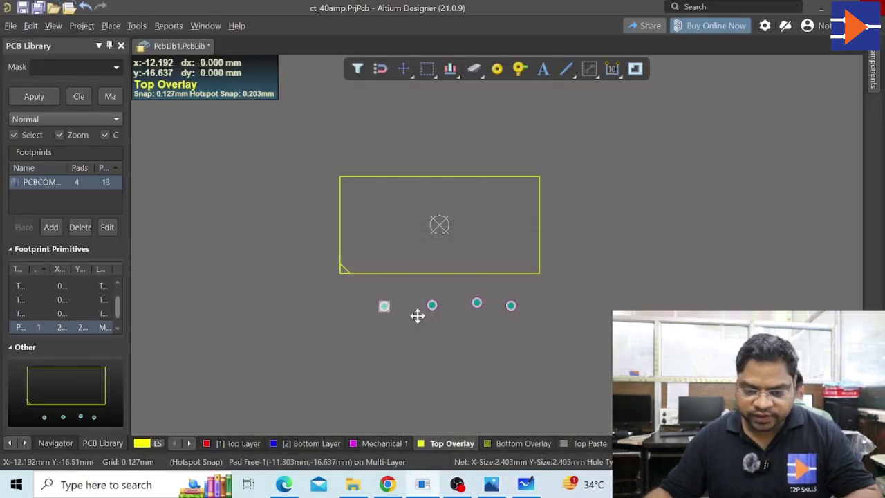
left_click(872, 116)
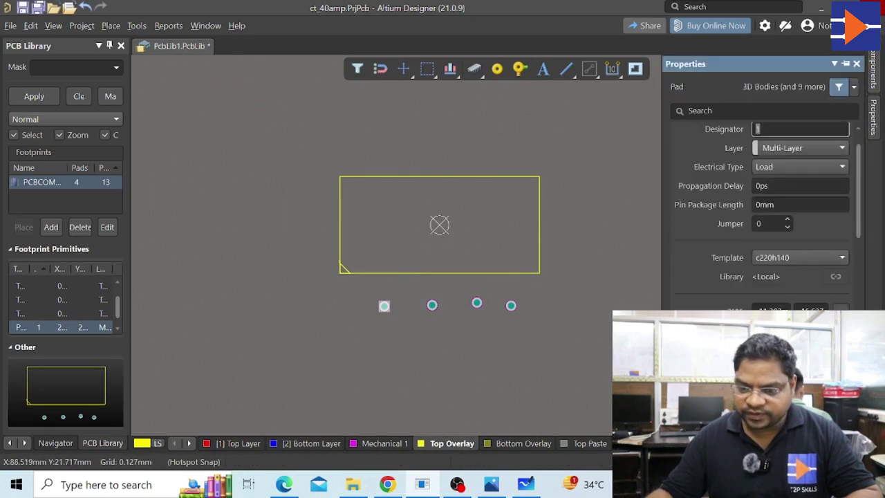
scroll(802, 304, "up", 3)
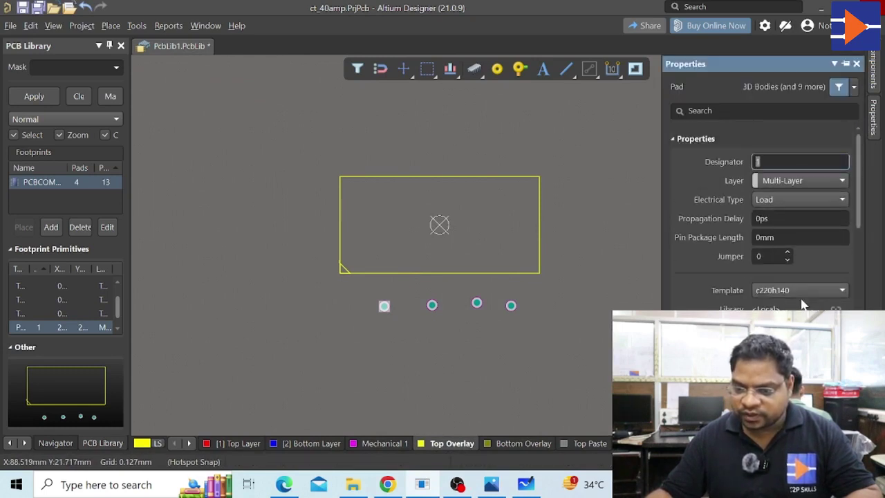
scroll(801, 302, "down", 5)
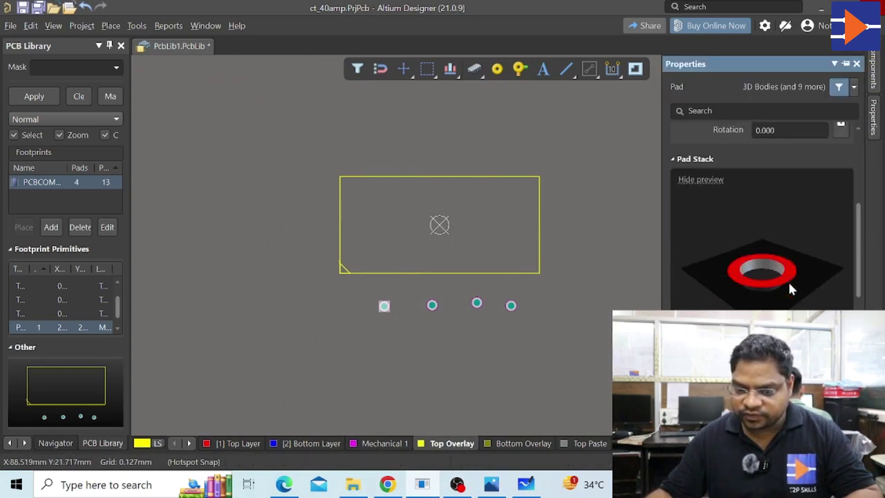
scroll(762, 216, "down", 3)
scroll(793, 293, "down", 2)
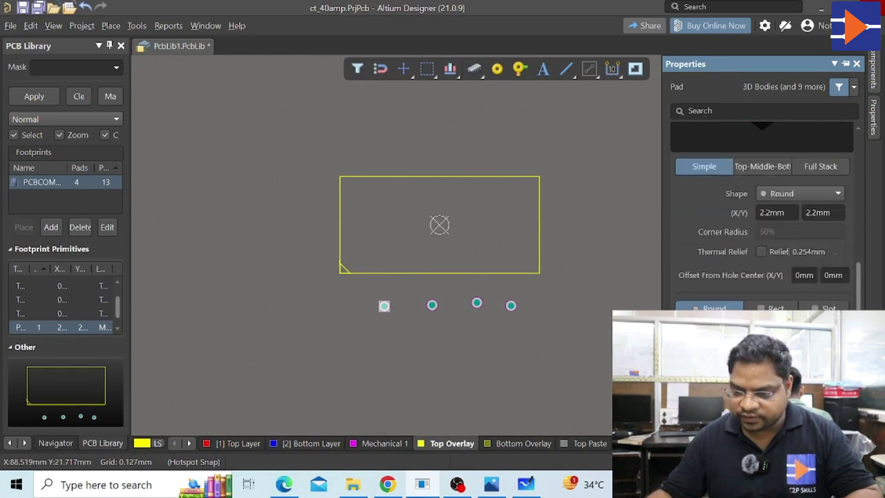
scroll(791, 280, "down", 5)
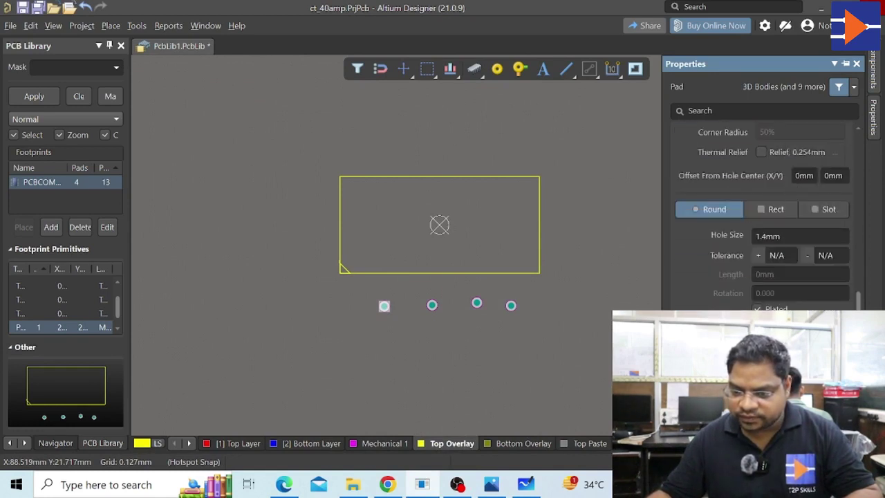
- Position pad 1, the leftmost pad, at X -10 mm, Y -5 mm inside the rectangle outline
scroll(791, 280, "up", 10)
left_click(778, 236)
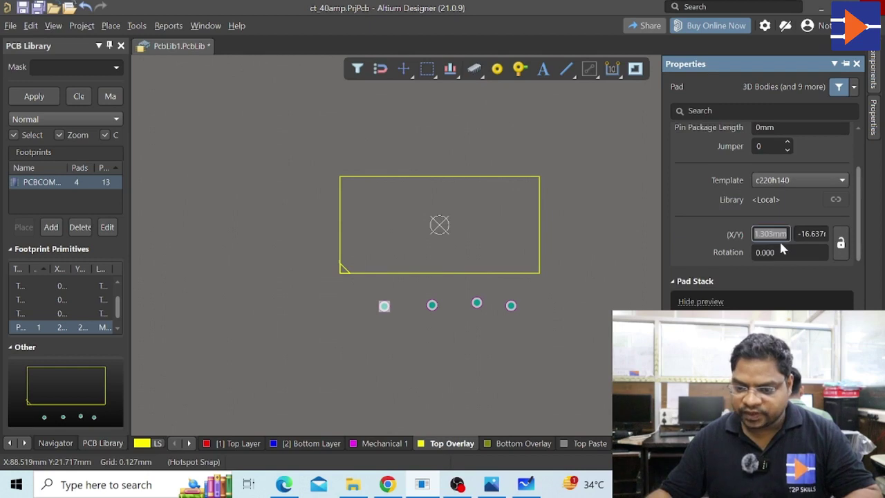
type("-1")
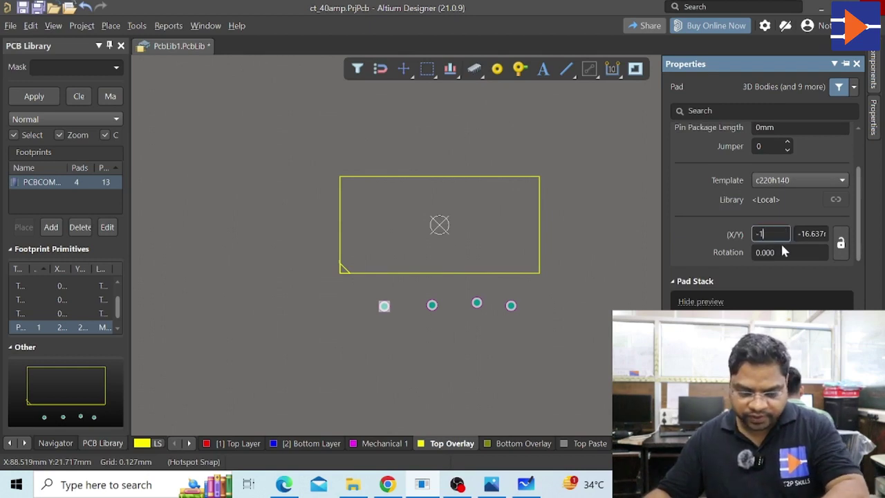
type("0")
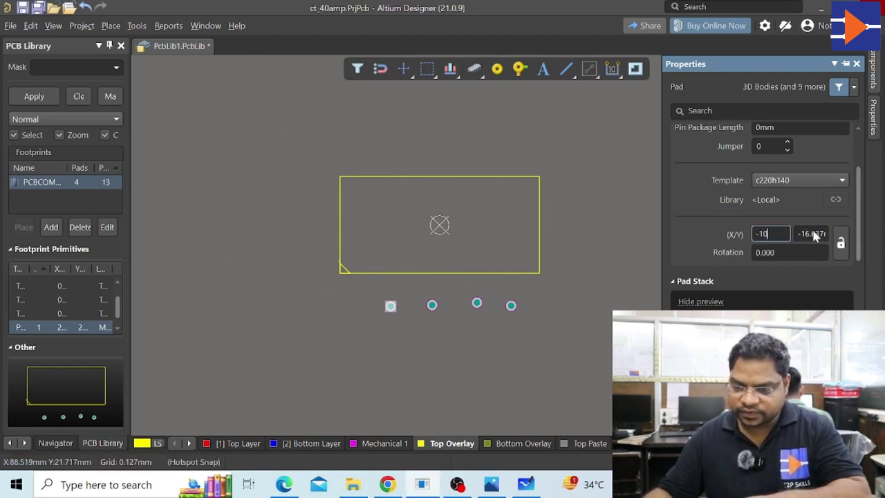
left_click(813, 234)
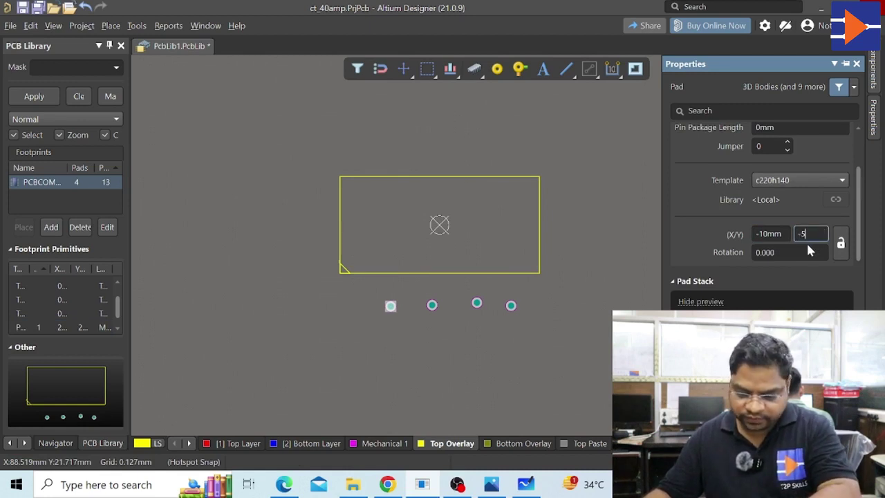
type("-5")
key("Return")
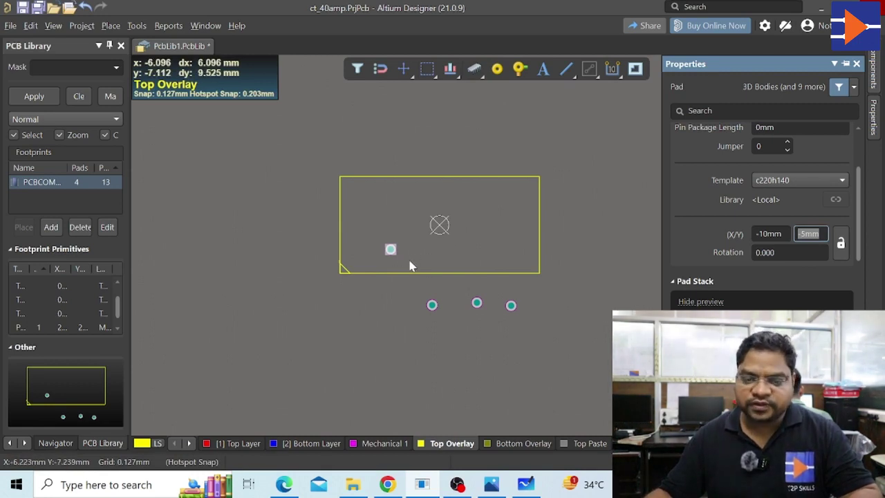
- Give the leftmost pad remaining below the outline the designator 2 and position it at X 10 mm, Y -5 mm
left_click(429, 304)
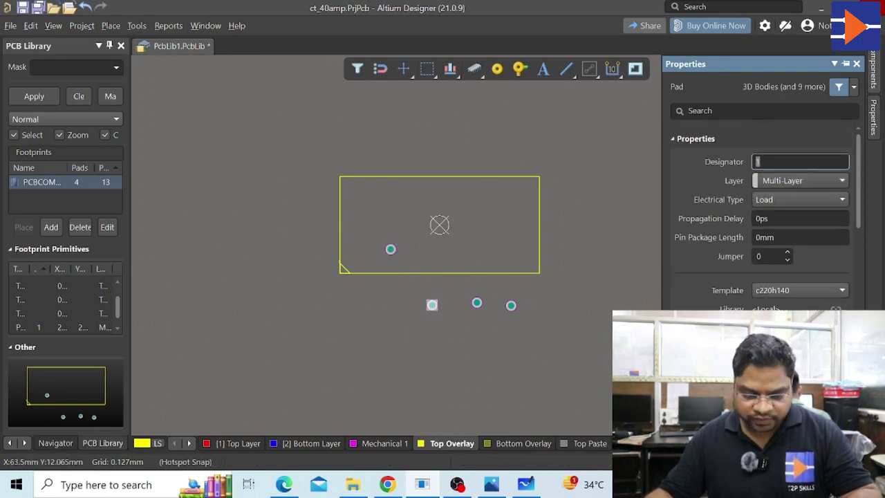
type("2")
scroll(826, 254, "down", 10)
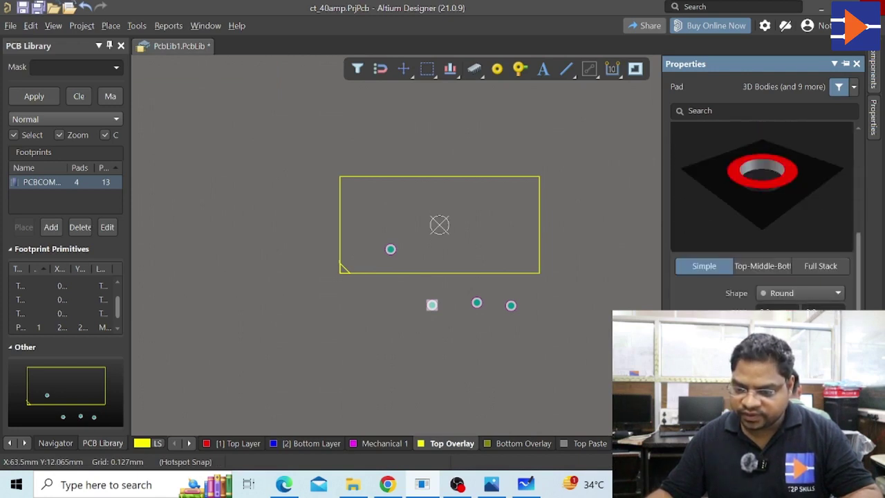
scroll(764, 207, "down", 4)
scroll(791, 263, "up", 10)
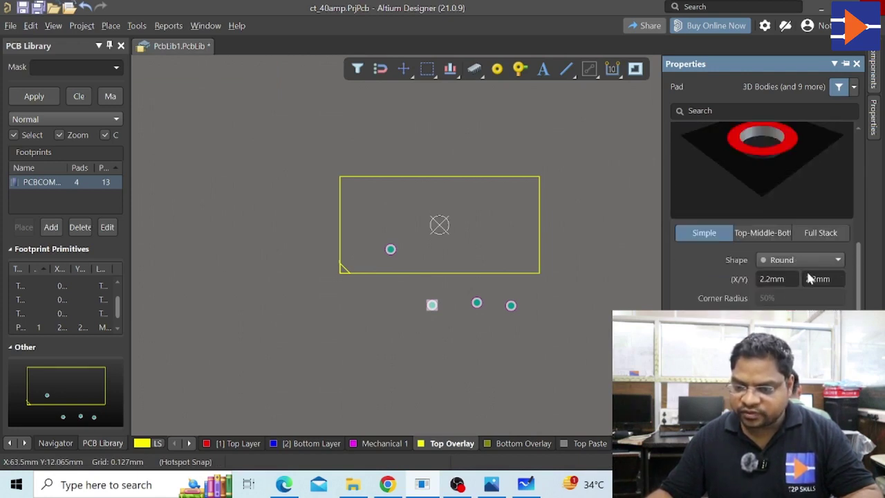
scroll(784, 304, "up", 2)
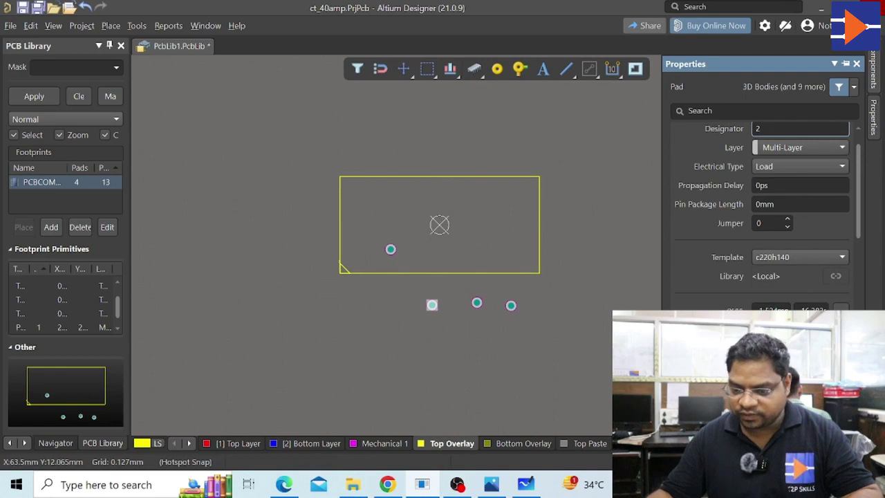
left_click(771, 308)
type("10")
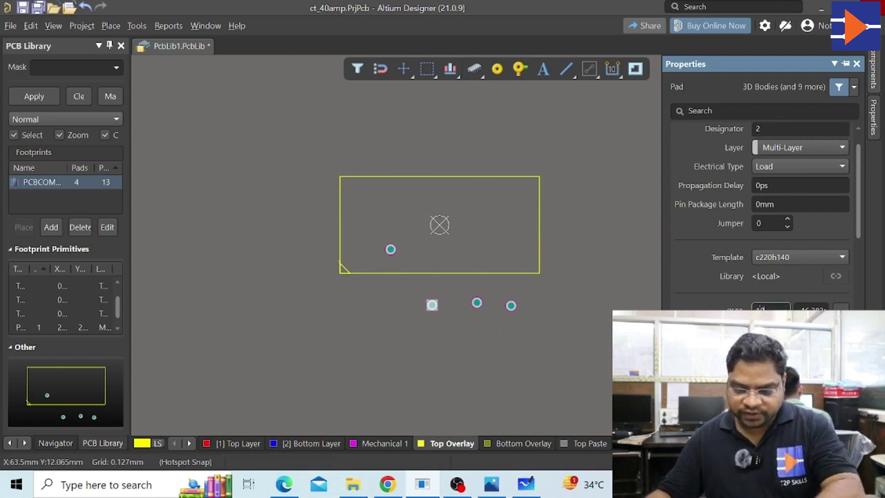
key("Tab")
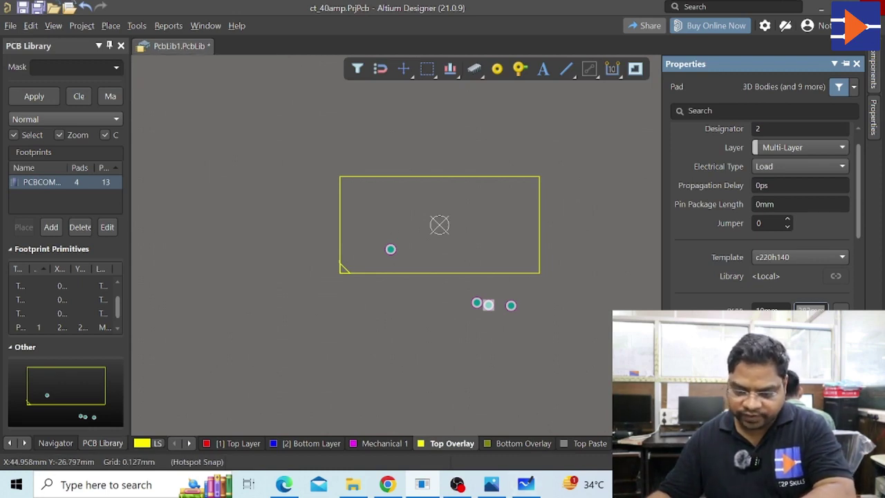
key("Return")
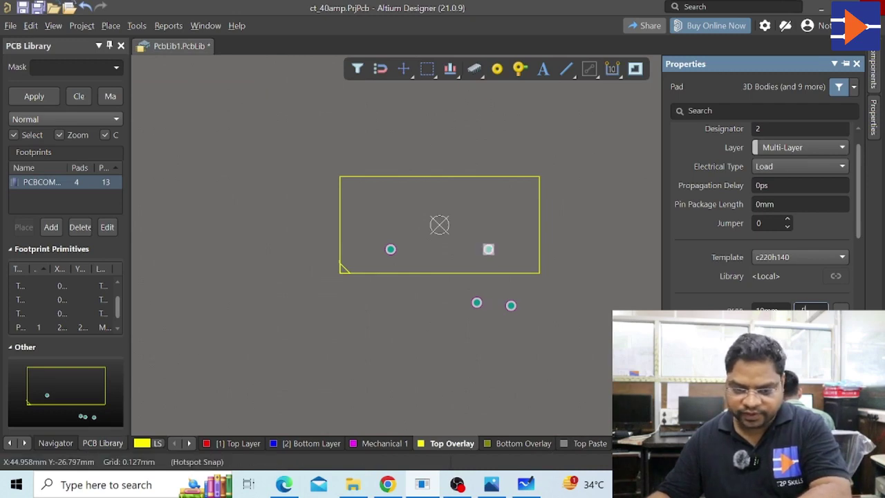
- Check the upper-right pad's coordinates in the 123.jpeg sketch and return to the footprint
left_click(457, 486)
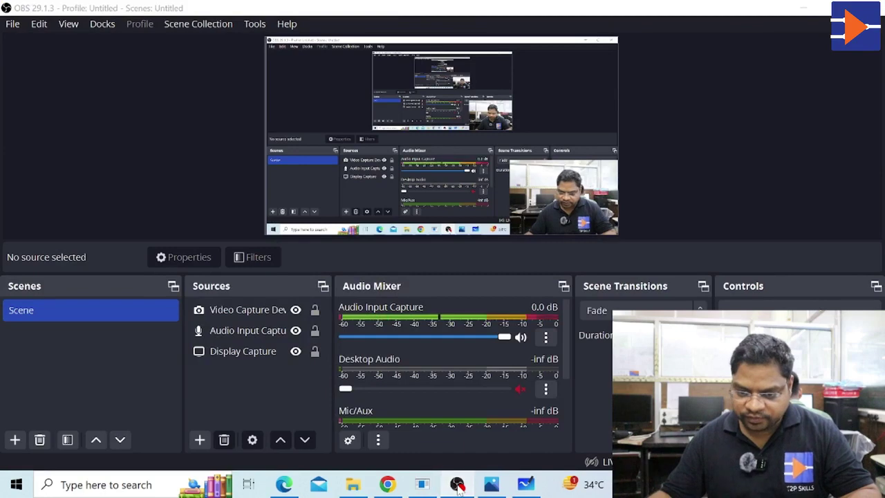
left_click(457, 486)
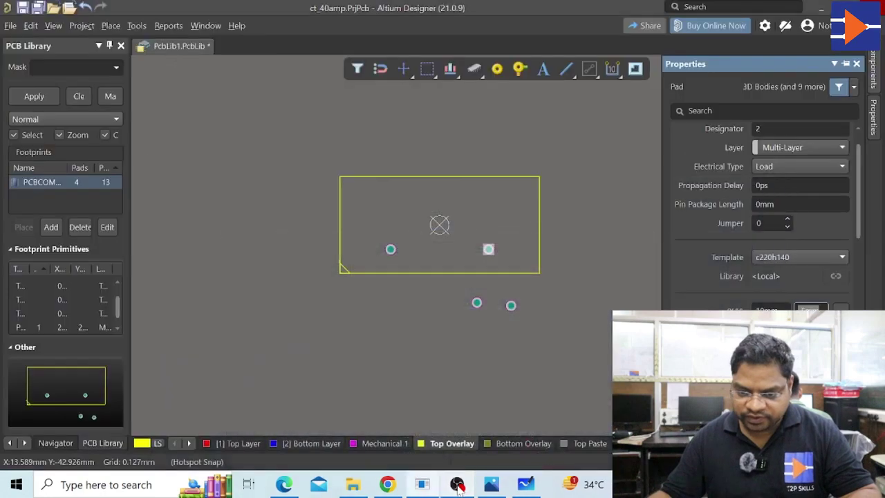
left_click(477, 302)
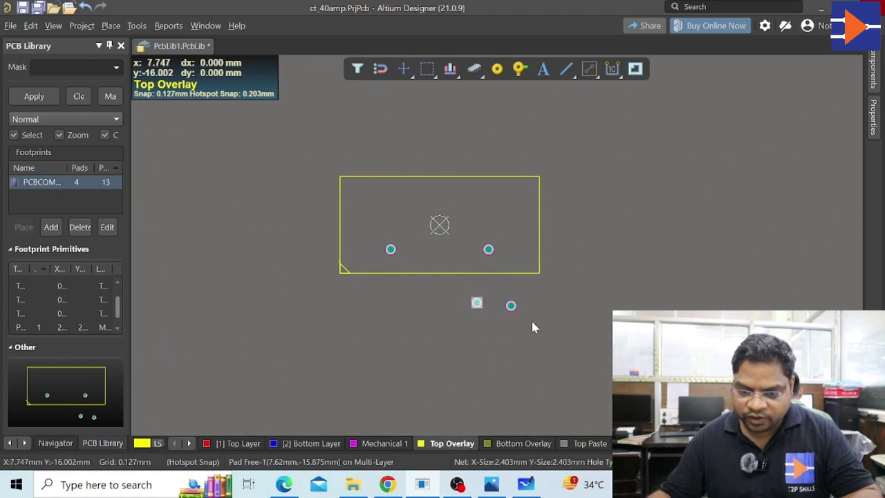
mouse_move(878, 127)
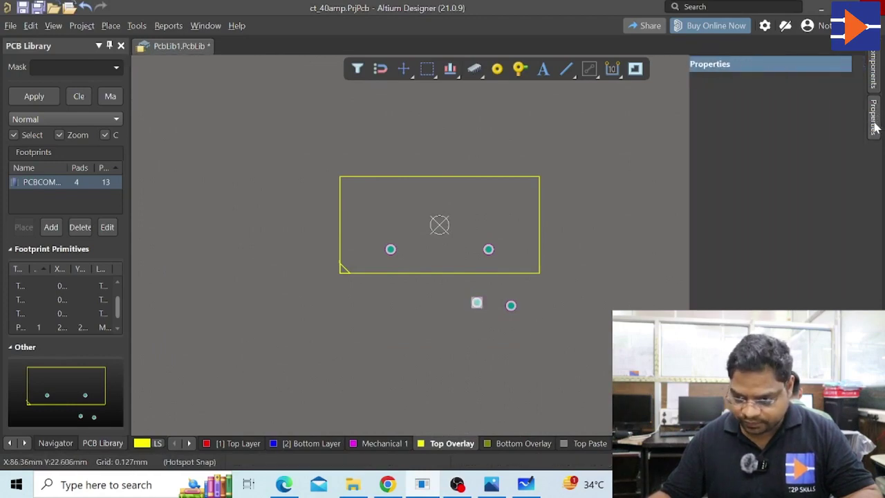
scroll(784, 206, "up", 1)
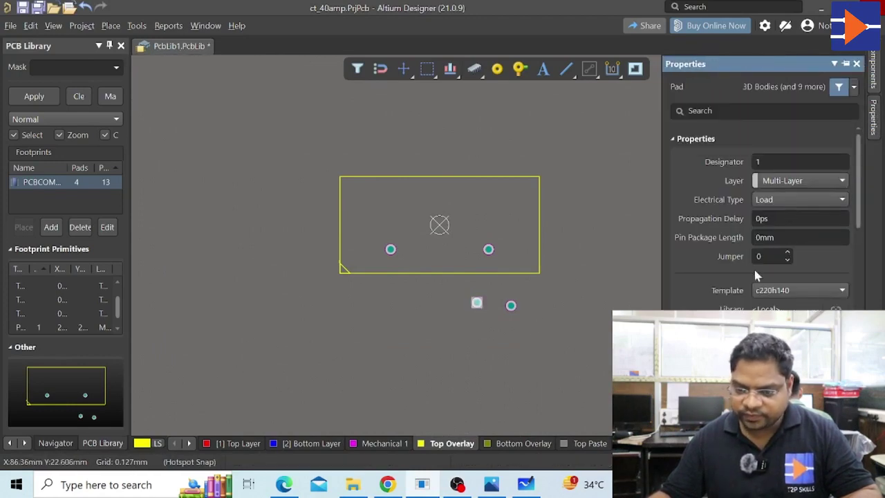
left_click(491, 485)
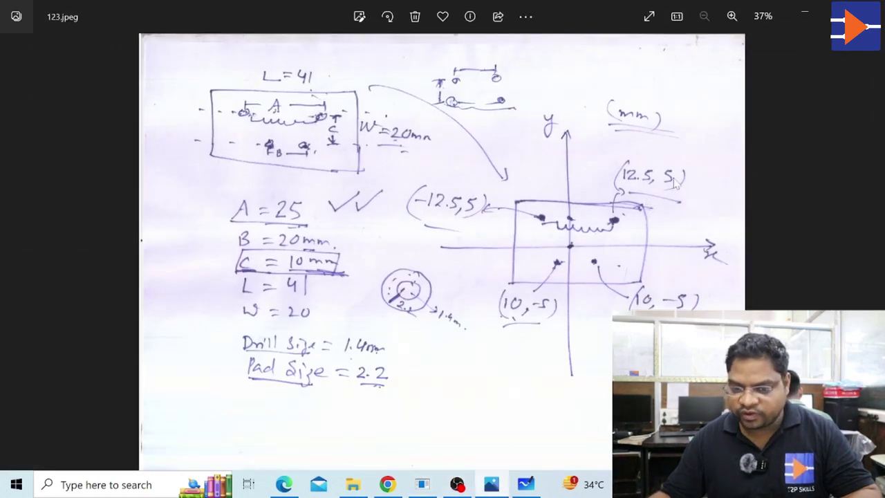
left_click(490, 485)
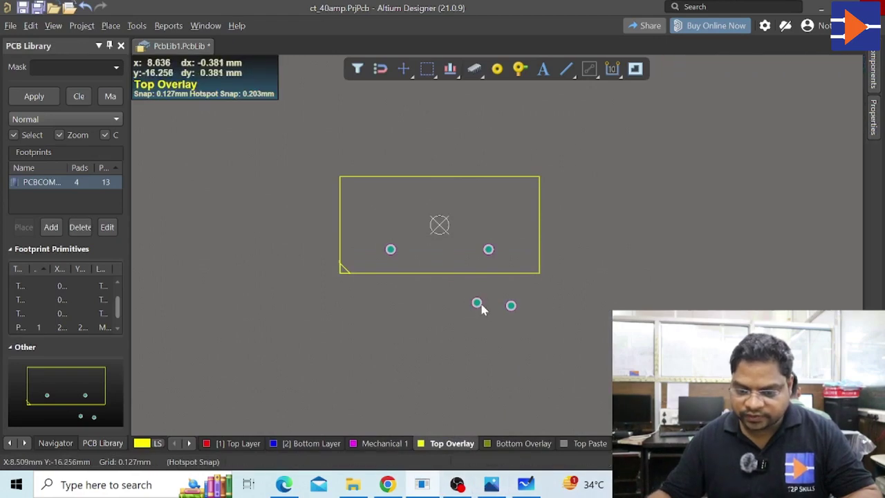
- Give the left one of the two pads below the outline the designator 3, position it at X 12.5 mm, Y 5 mm, and deselect it
mouse_move(871, 124)
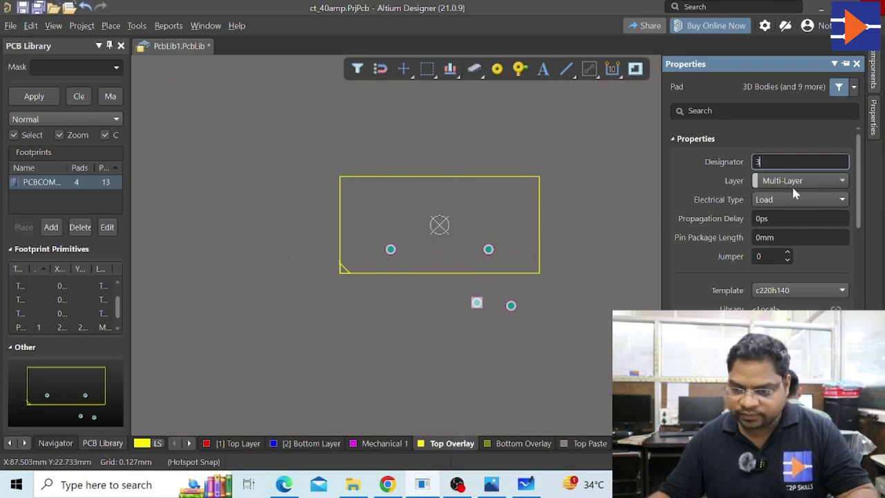
type("3")
scroll(822, 304, "down", 5)
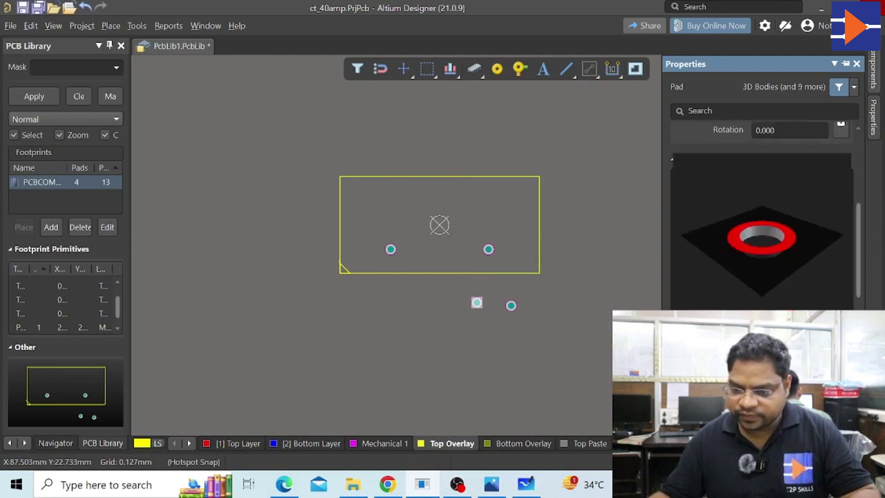
scroll(808, 287, "up", 5)
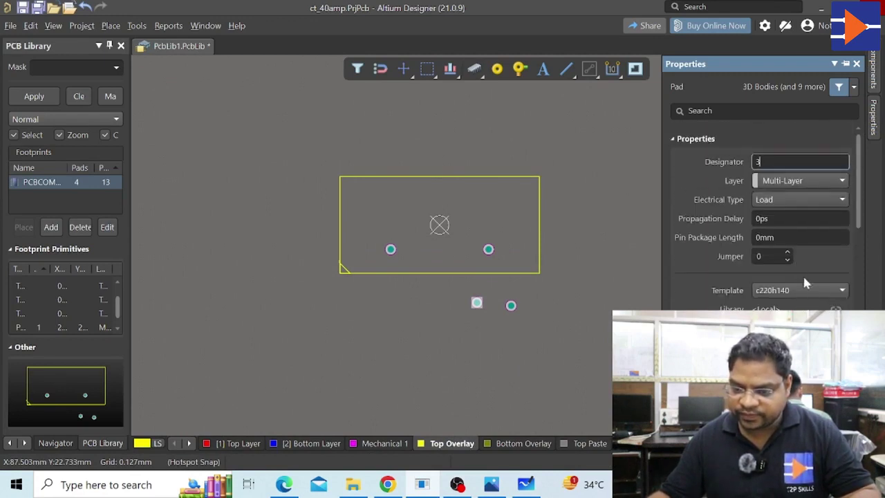
key("Return")
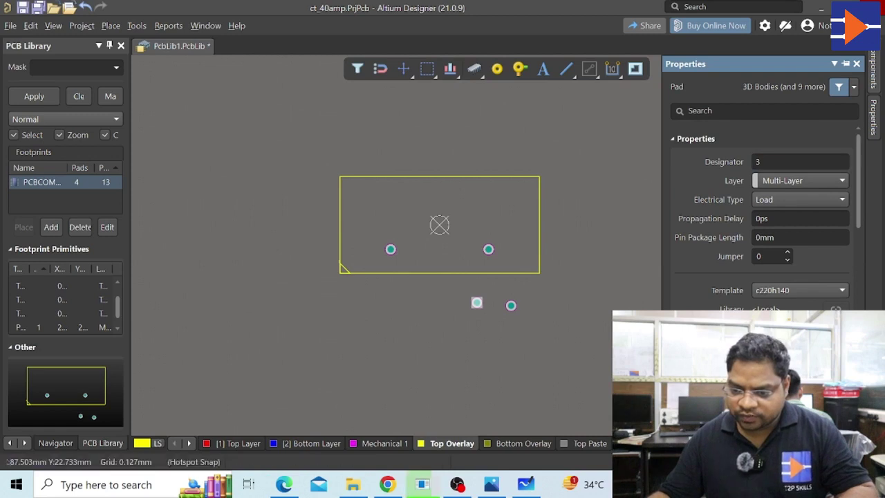
key("Return")
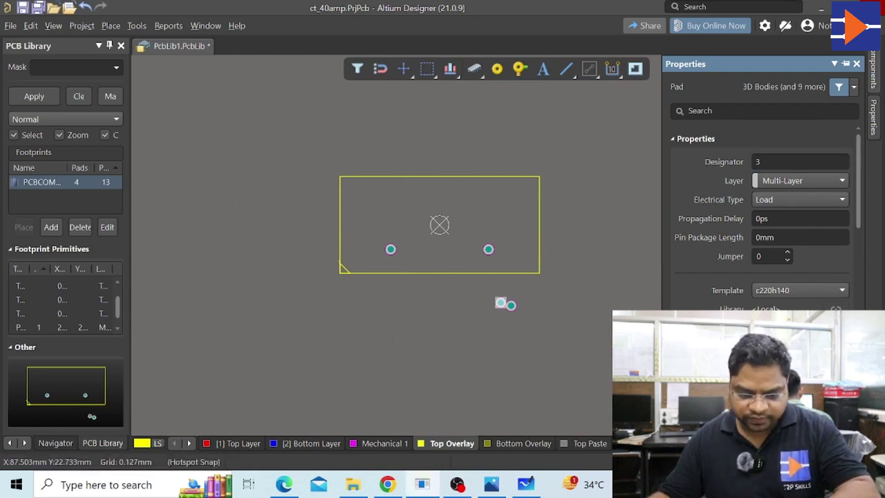
key("Return")
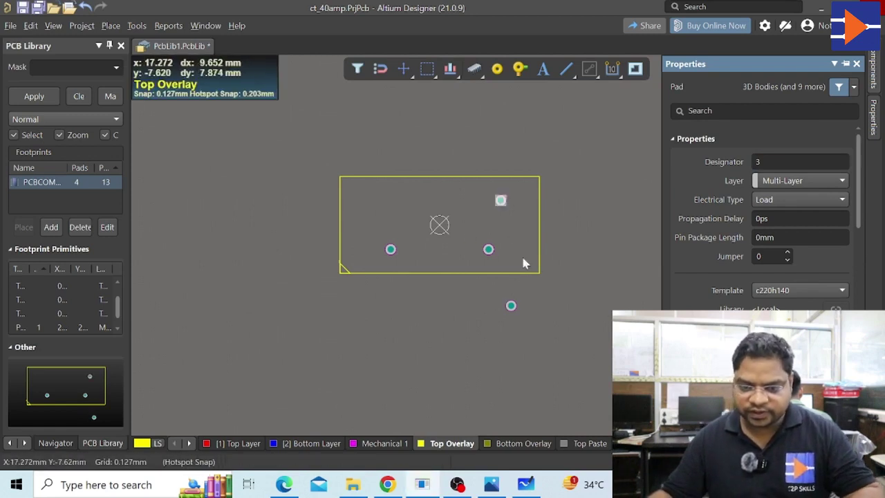
left_click(582, 221)
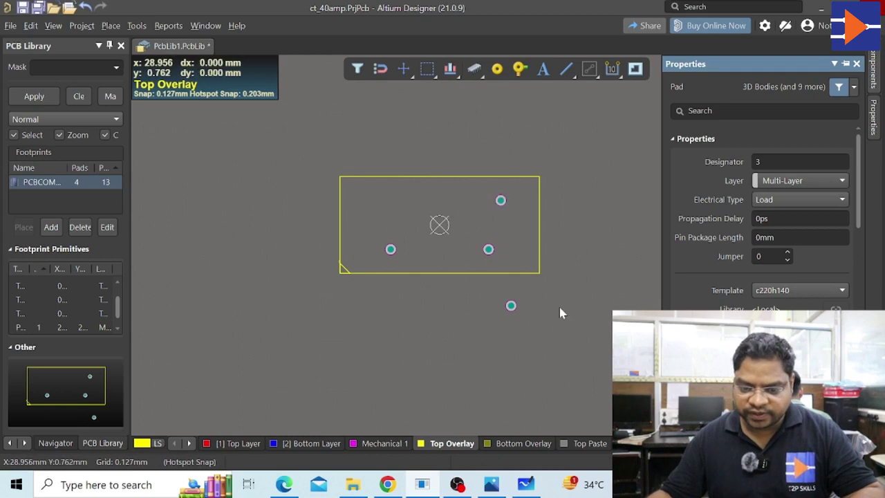
- Give the pad remaining below the outline the designator 4, position it at X -12.5 mm, Y 5 mm, and deselect it
left_click(512, 306)
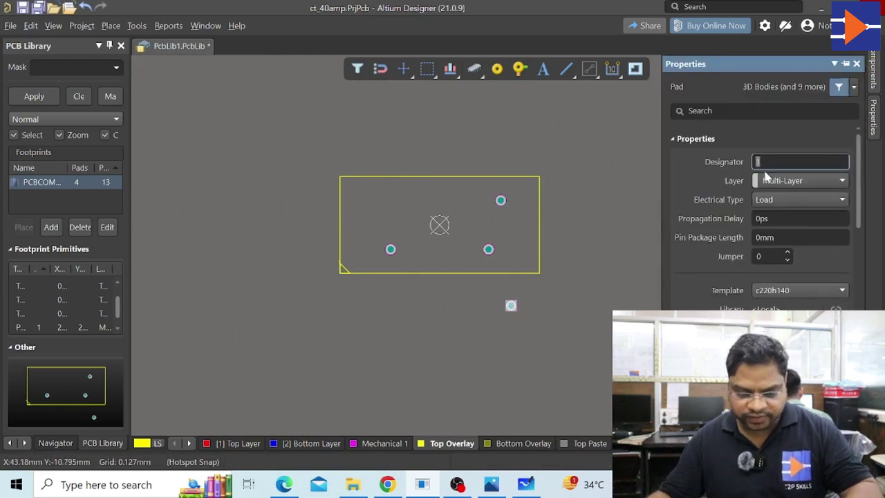
type("4")
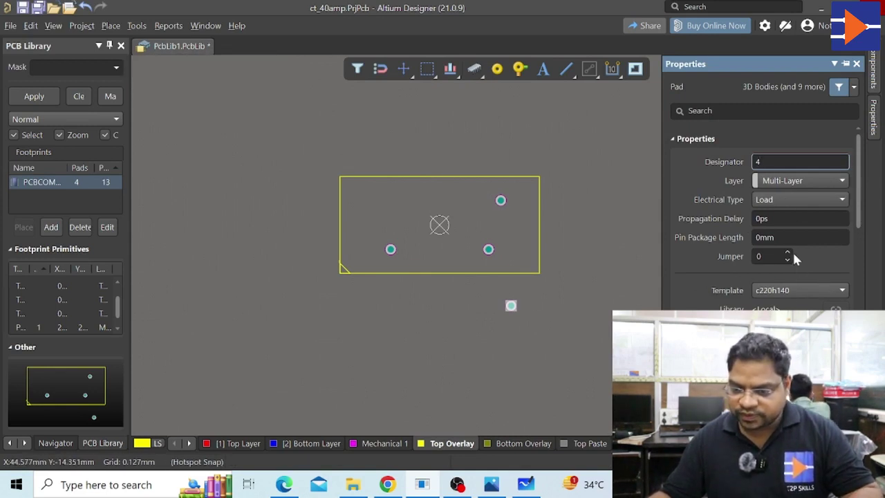
scroll(791, 270, "down", 2)
left_click(781, 280)
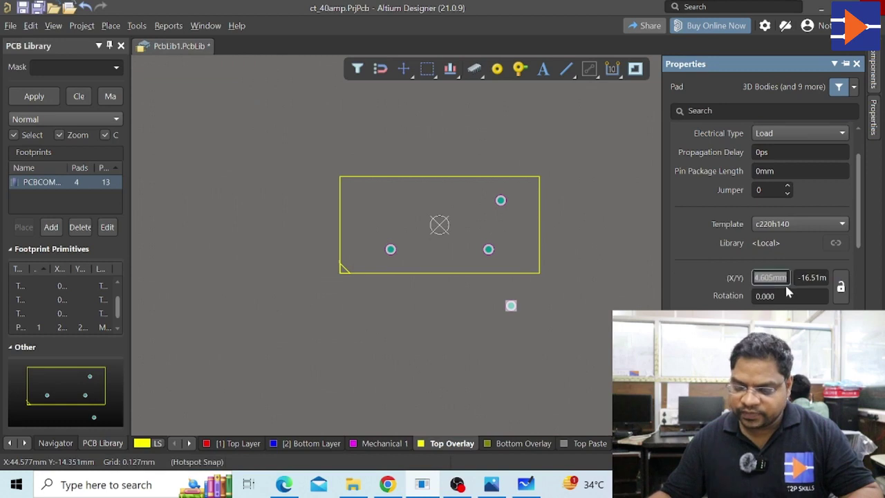
type("-12")
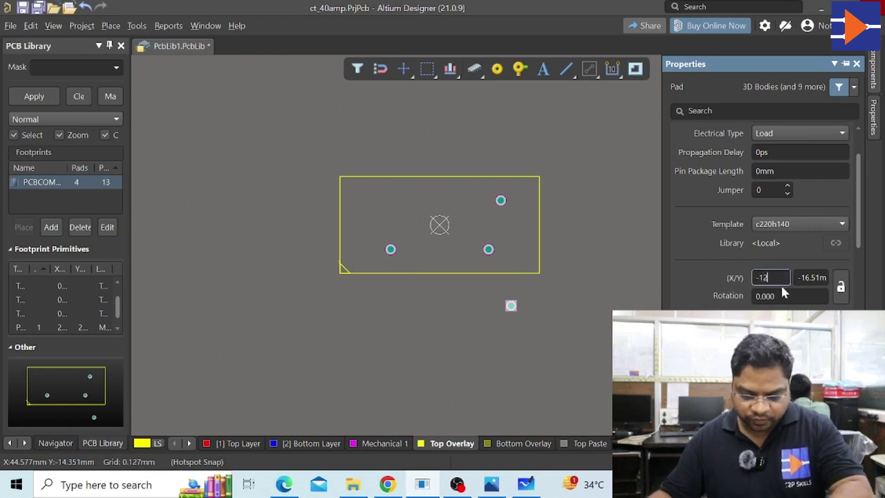
type(".5")
key("Return")
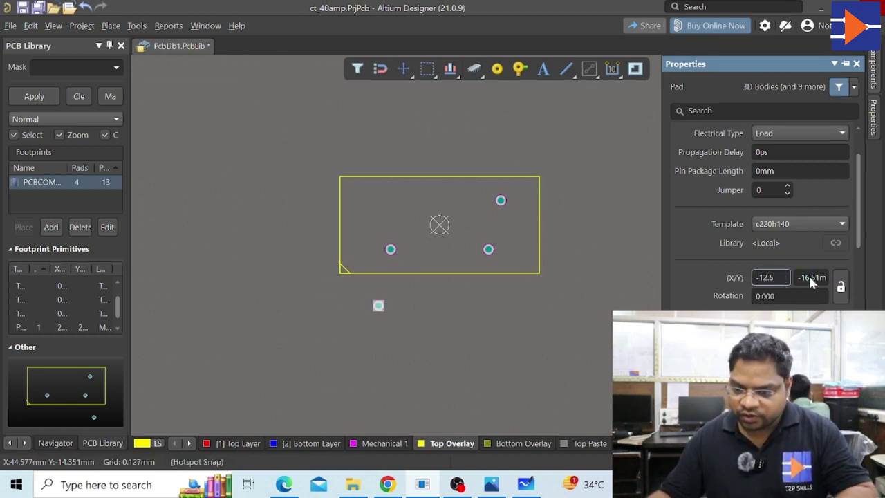
type("5mm")
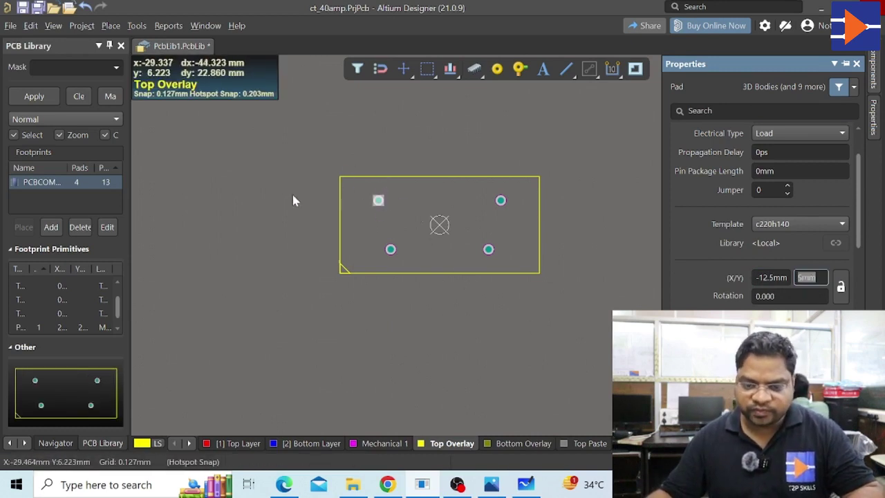
left_click(293, 193)
- Close the side panel and save the PCB library as ct40 in the ct_40amp project folder
left_click(872, 69)
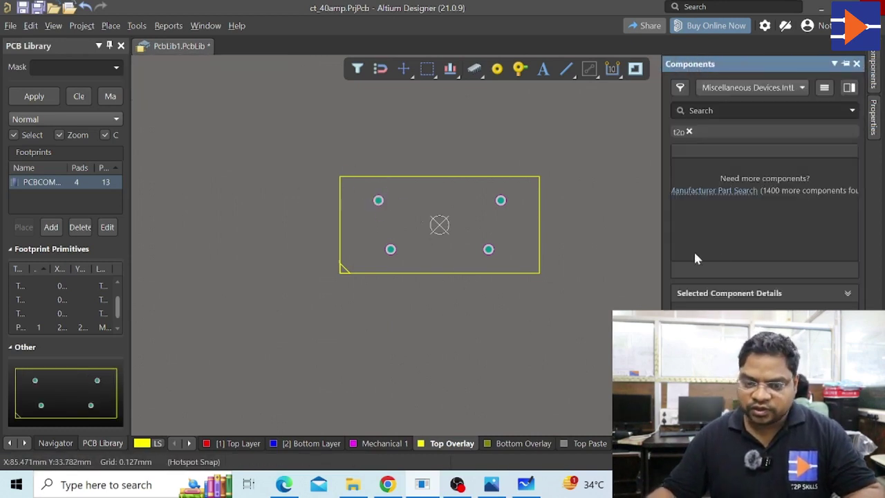
left_click(856, 63)
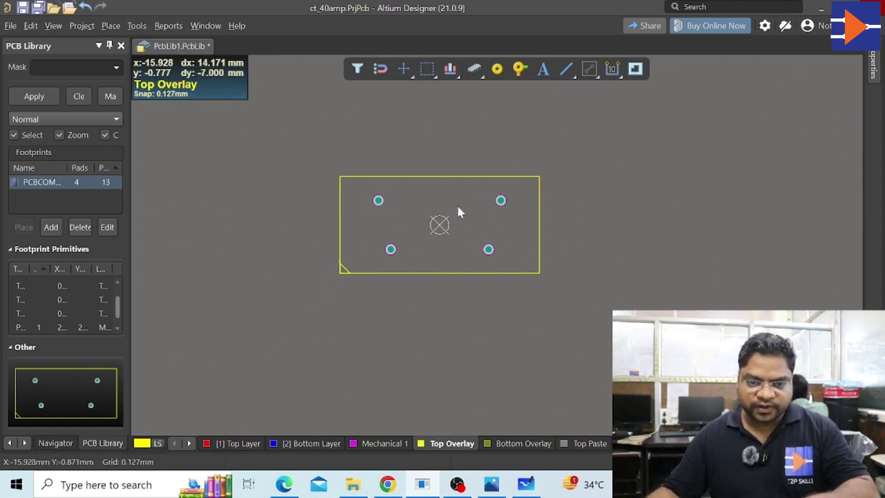
key("ctrl+s")
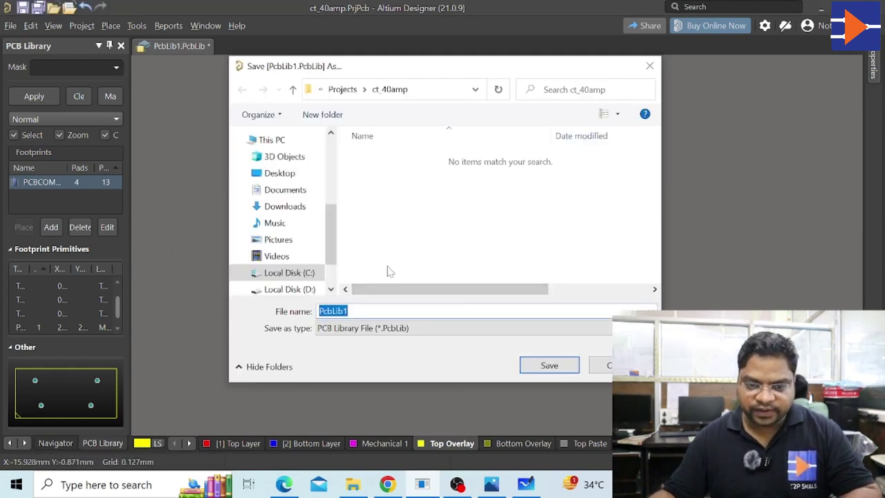
type("ct")
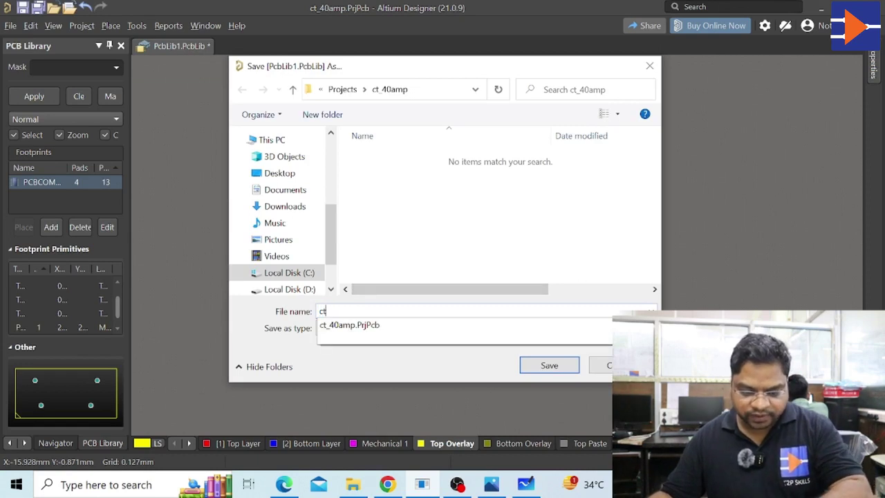
type("40")
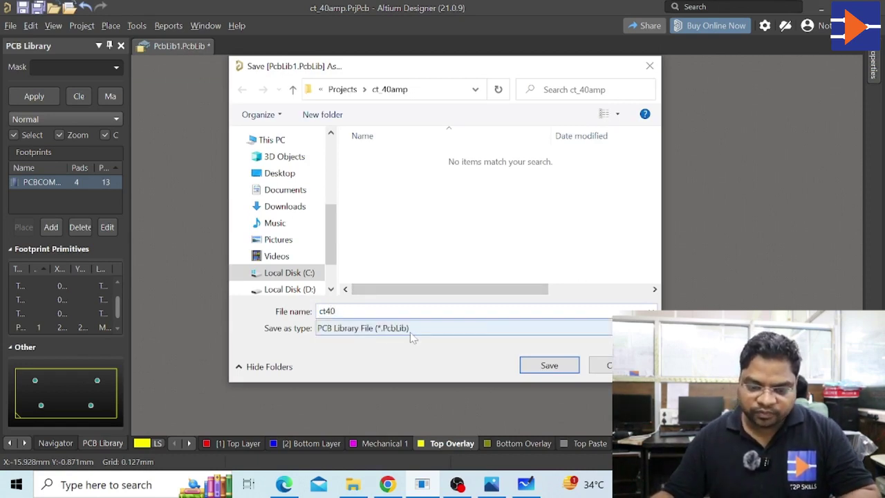
left_click(548, 365)
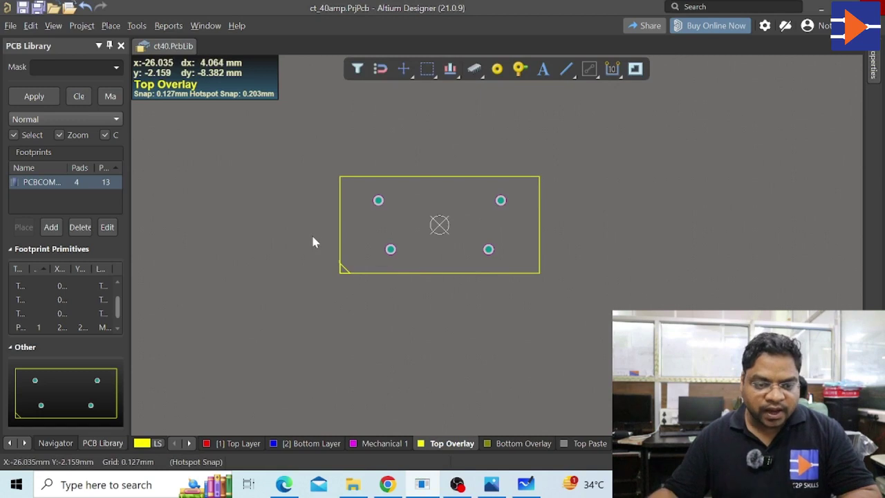
- Add a new schematic library to the ct_40amp project
left_click(10, 445)
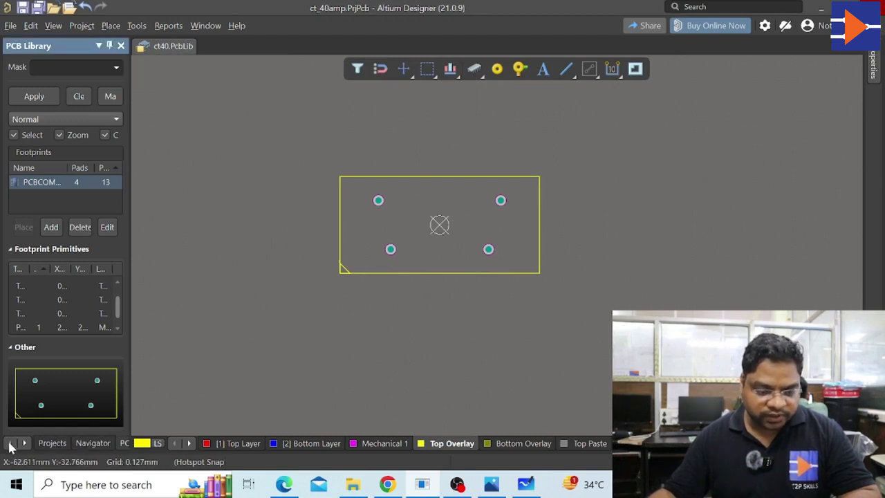
left_click(51, 444)
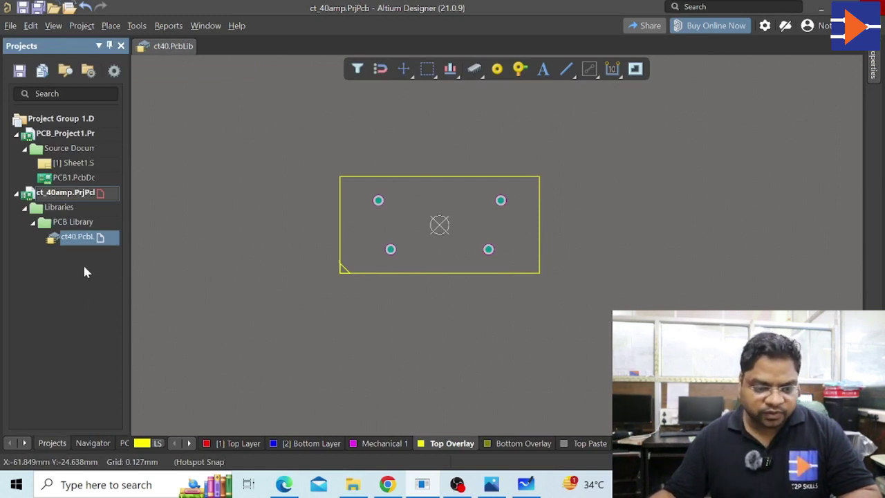
right_click(69, 193)
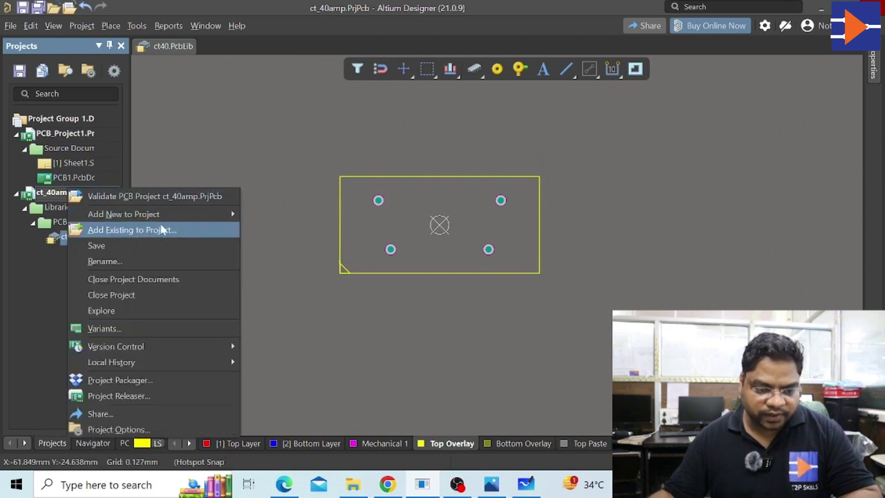
mouse_move(168, 216)
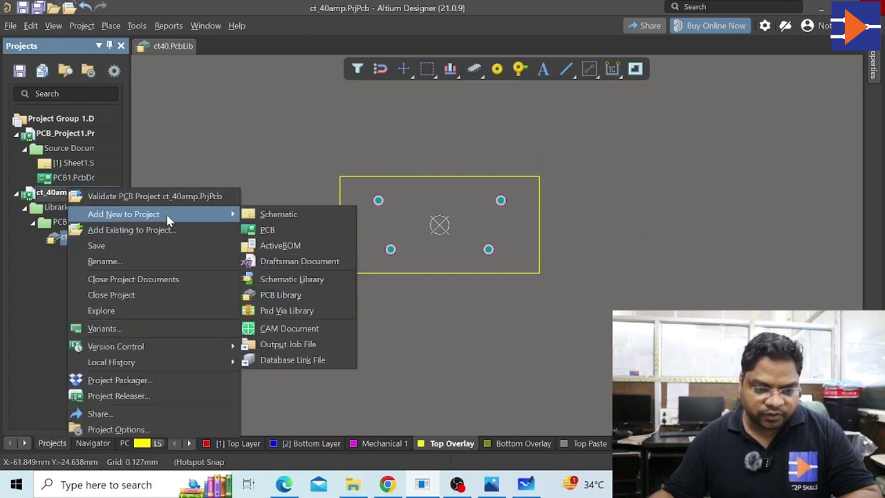
left_click(296, 281)
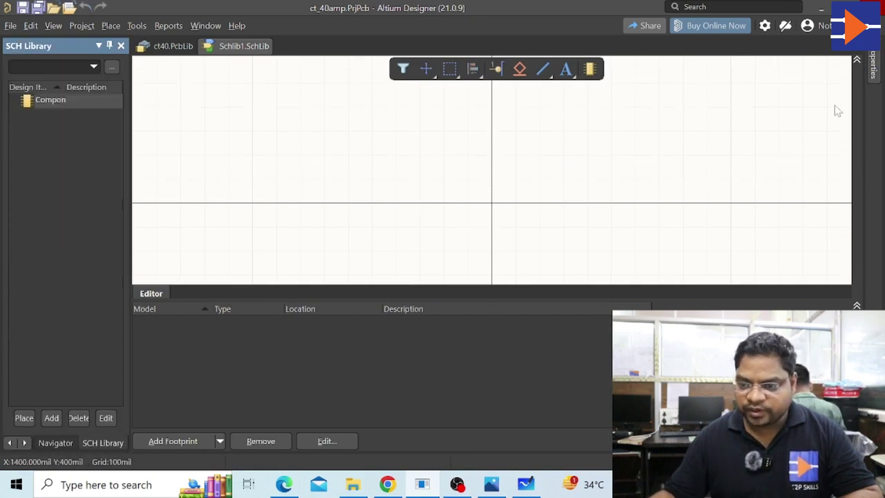
- Add a footprint model to the new schematic component, using PCBComponent_1 from ct40.PcbLib
left_click(873, 65)
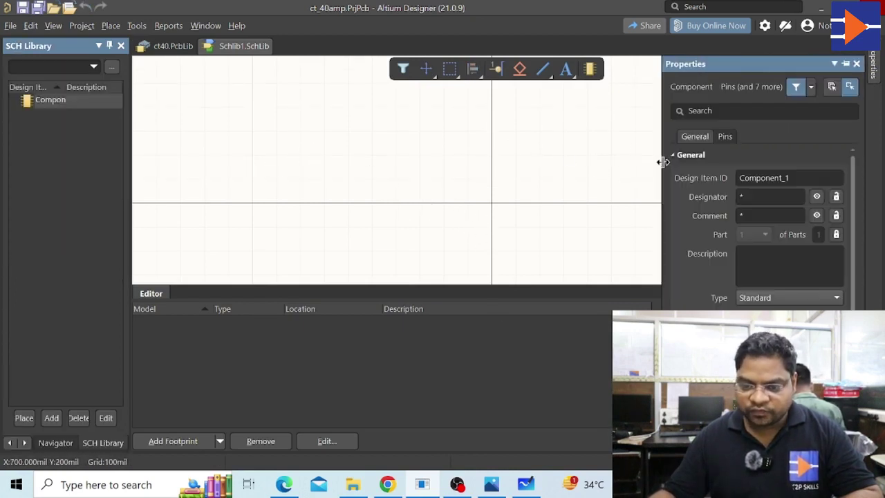
scroll(819, 295, "down", 3)
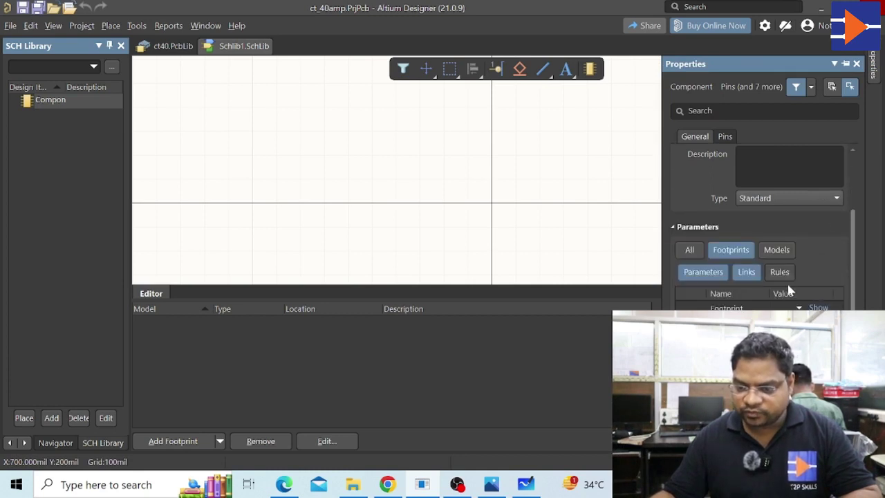
scroll(788, 291, "down", 2)
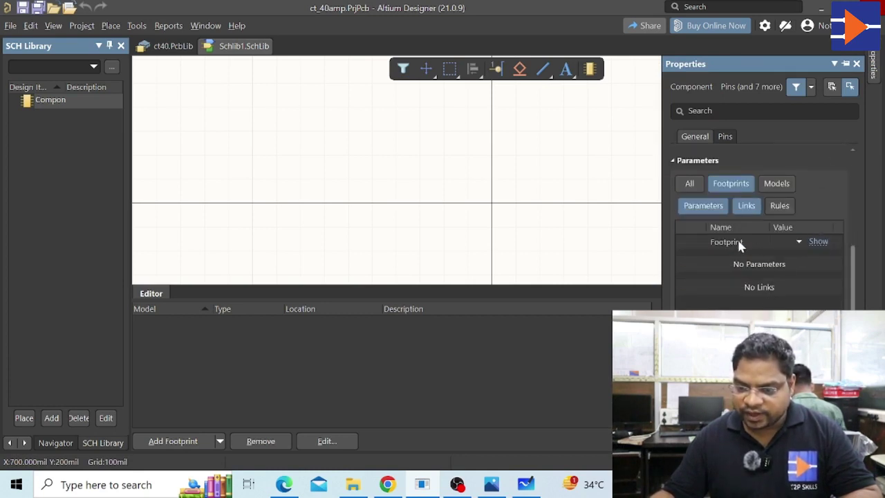
scroll(755, 256, "up", 2)
scroll(757, 256, "up", 3)
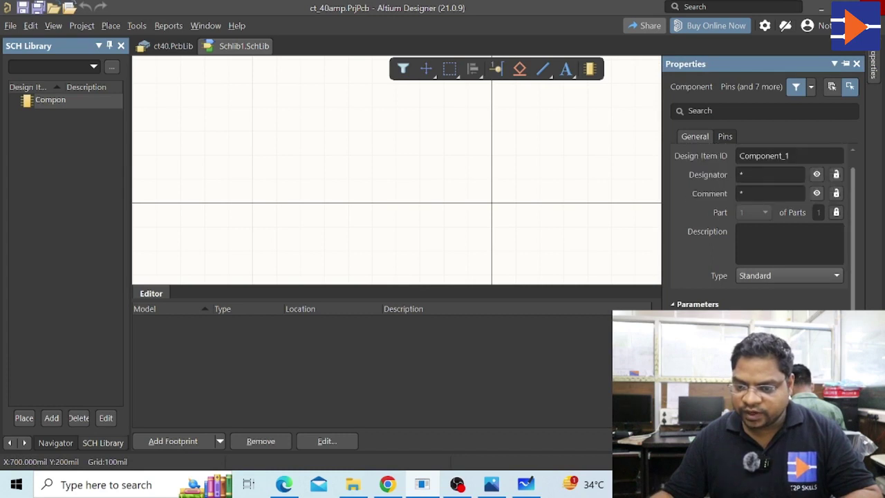
scroll(813, 307, "down", 2)
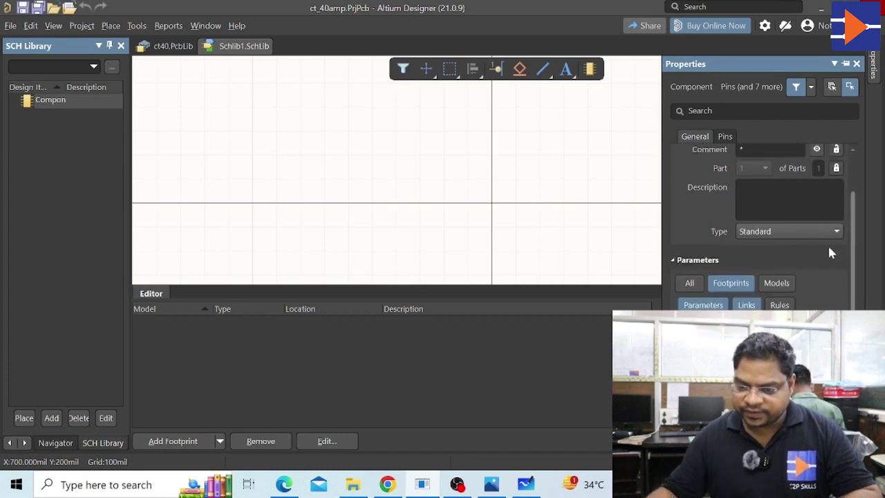
scroll(806, 297, "down", 2)
left_click(747, 275)
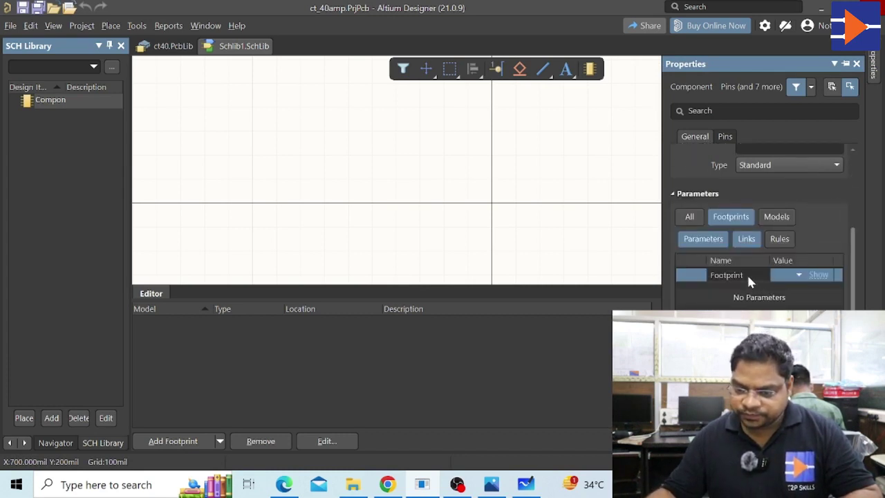
scroll(746, 275, "down", 2)
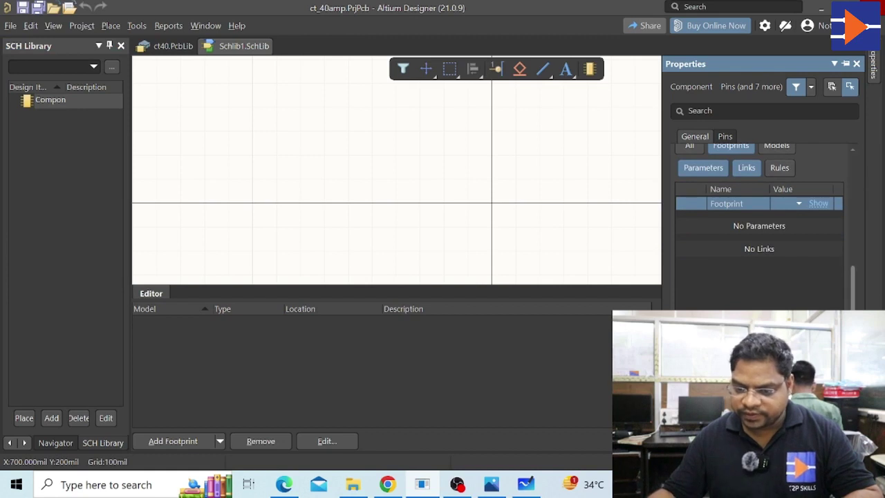
left_click(787, 363)
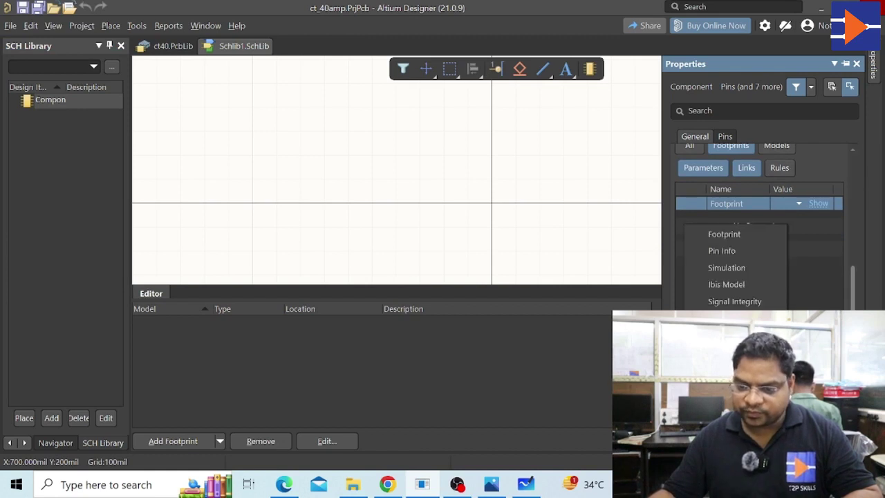
left_click(732, 236)
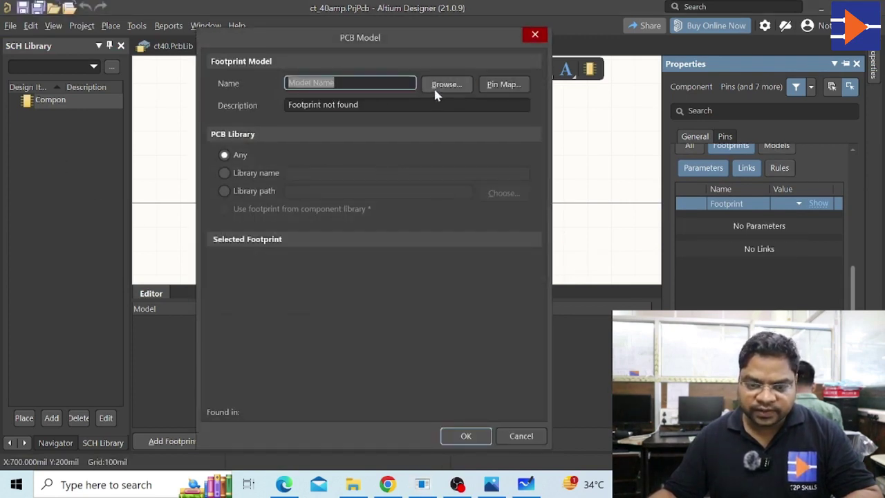
key("Tab")
key("Return")
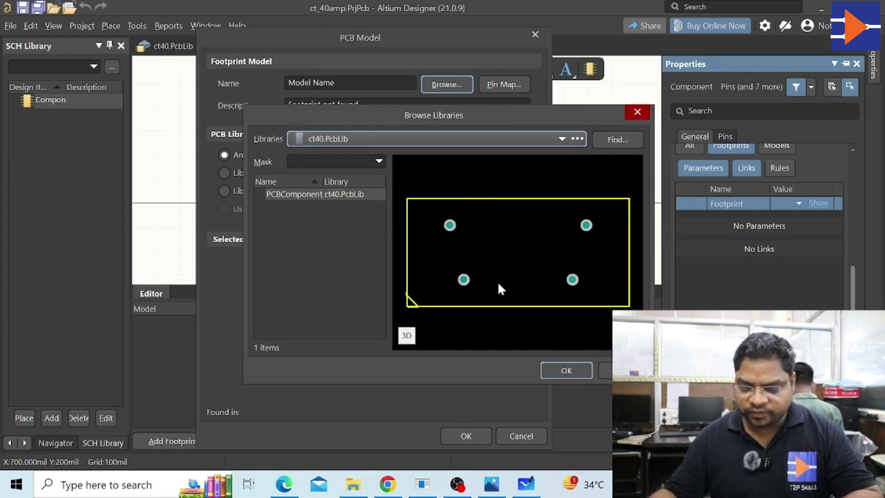
left_click(564, 370)
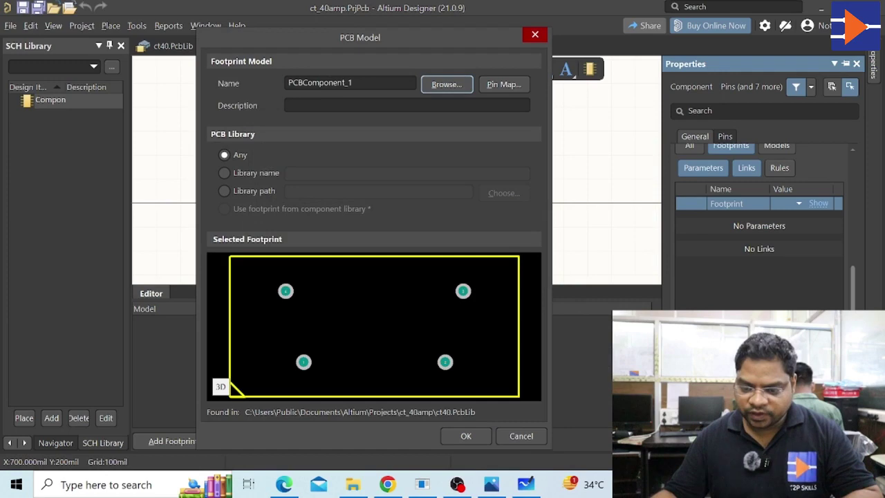
left_click(479, 433)
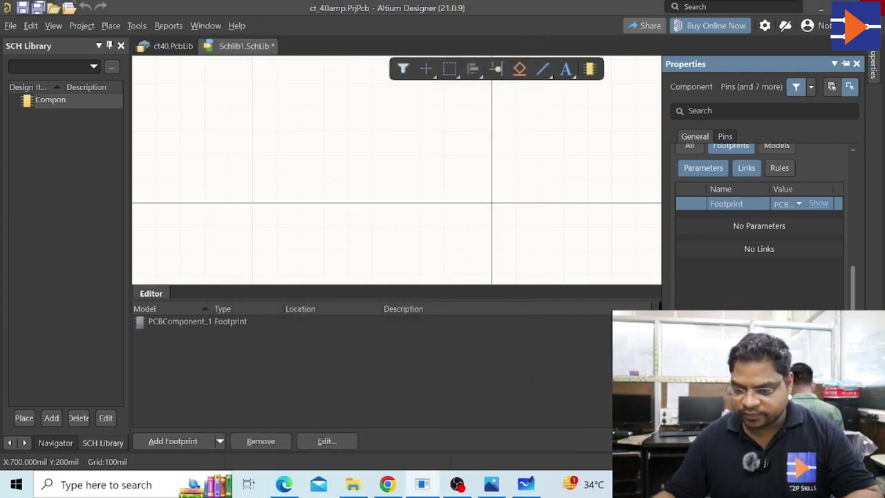
- Set the schematic component's design item ID to ct40 and its designator to ct40?
left_click(106, 418)
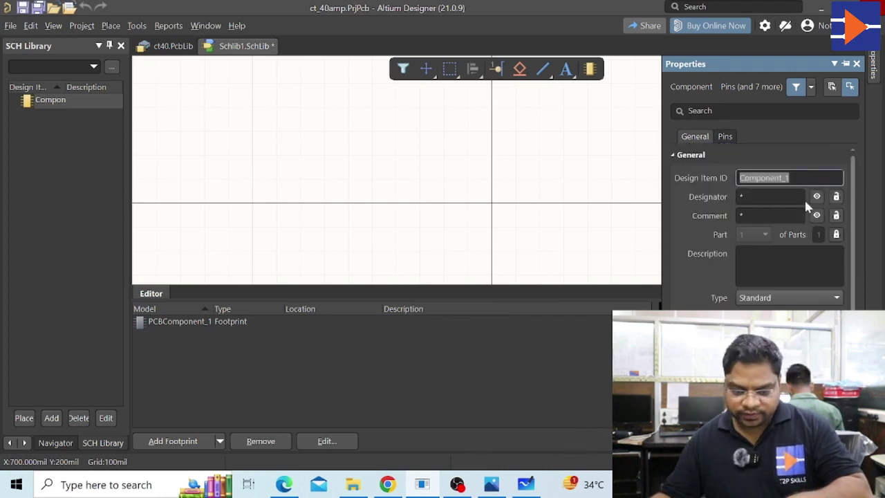
type("ct40")
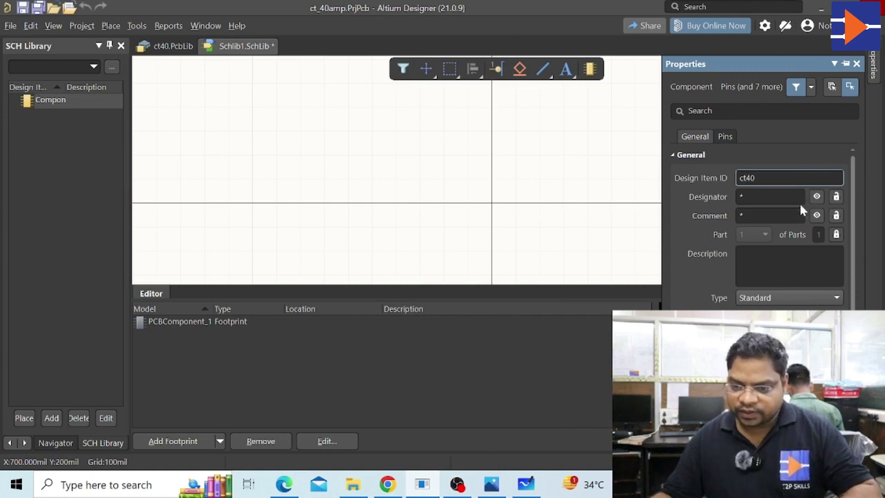
left_click(755, 197)
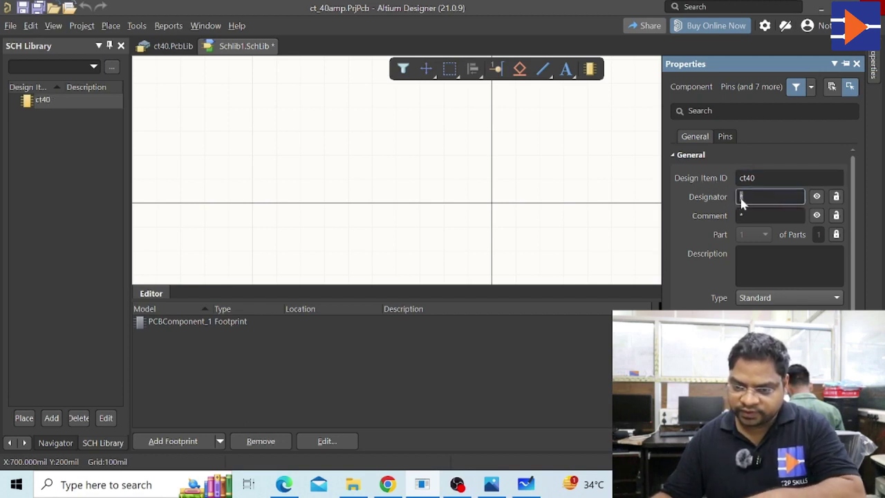
type("ct")
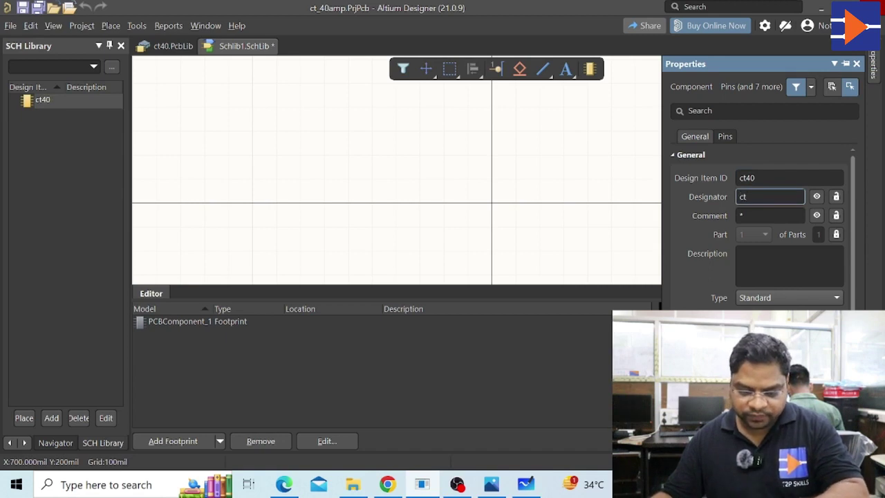
type("40")
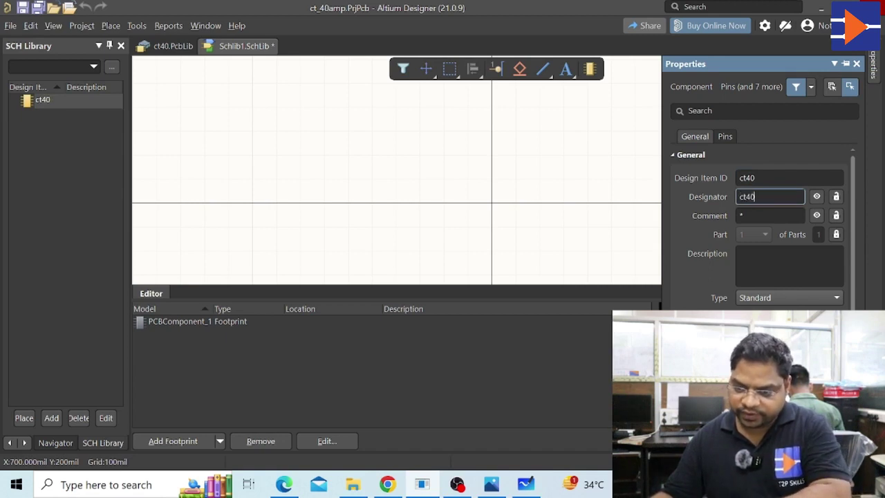
type("?")
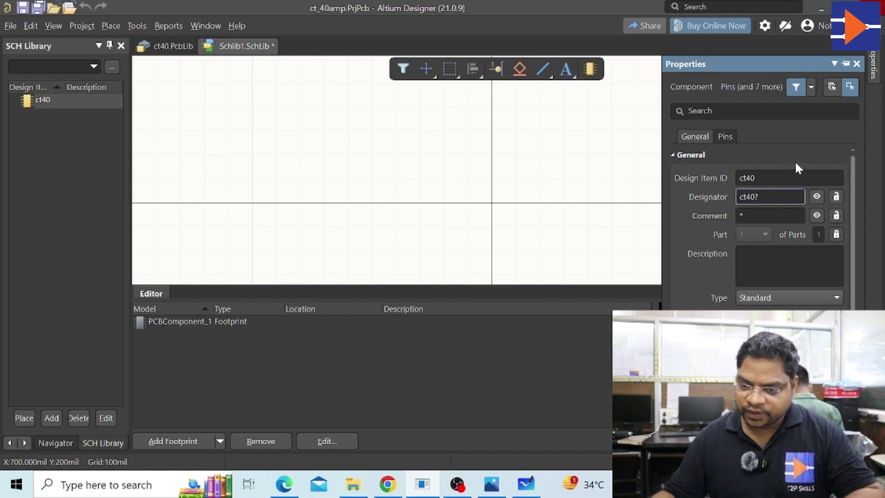
- Preview the footprint linked to the ct40 component in its parameters, and close the component's properties
scroll(809, 288, "down", 5)
scroll(813, 295, "down", 1)
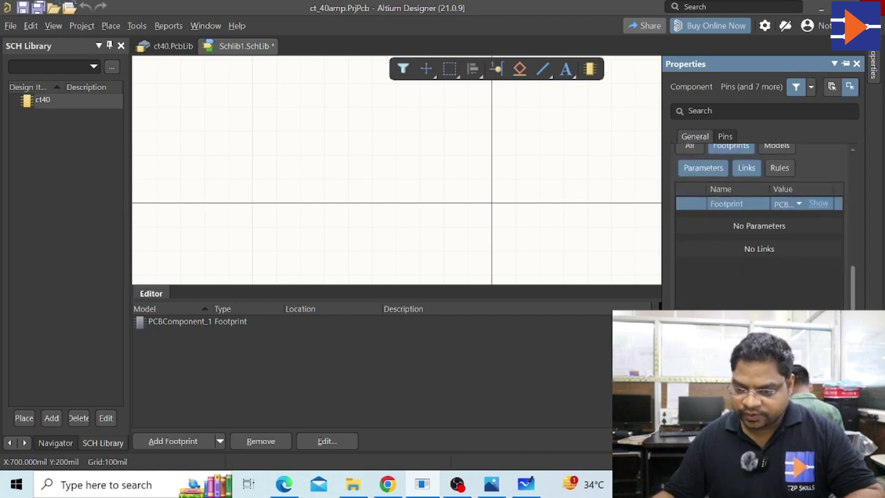
scroll(746, 260, "up", 1)
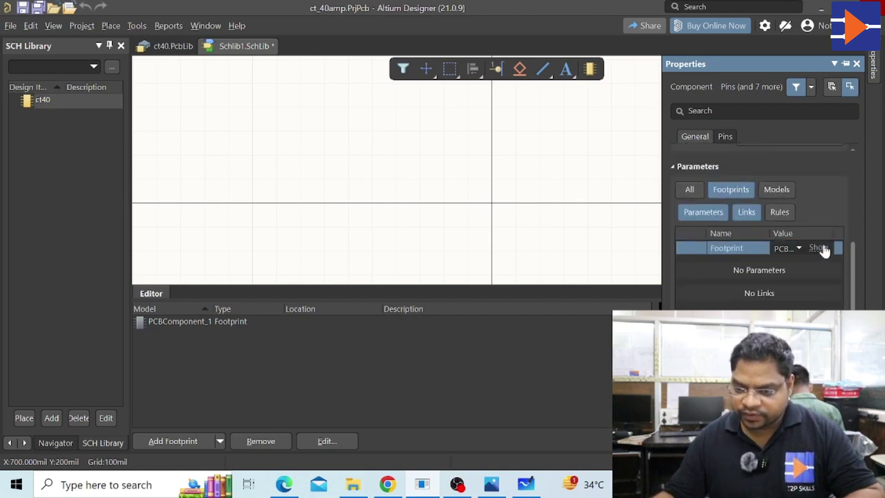
left_click(816, 248)
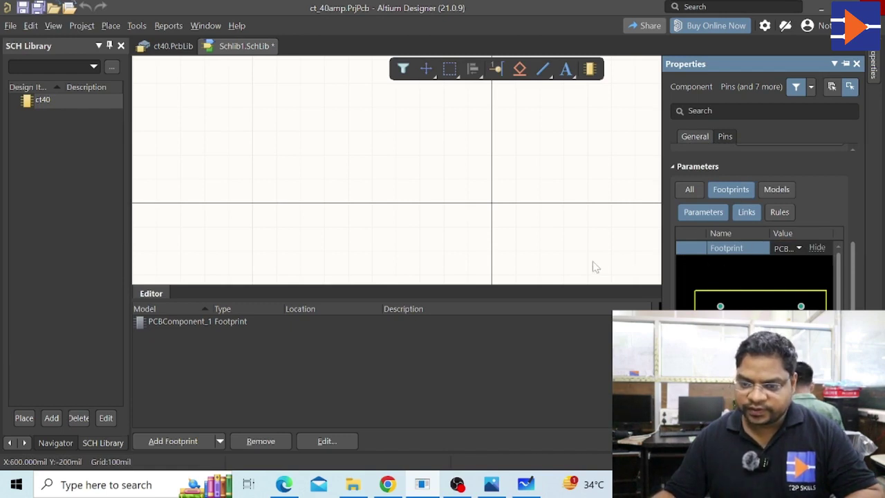
left_click(857, 63)
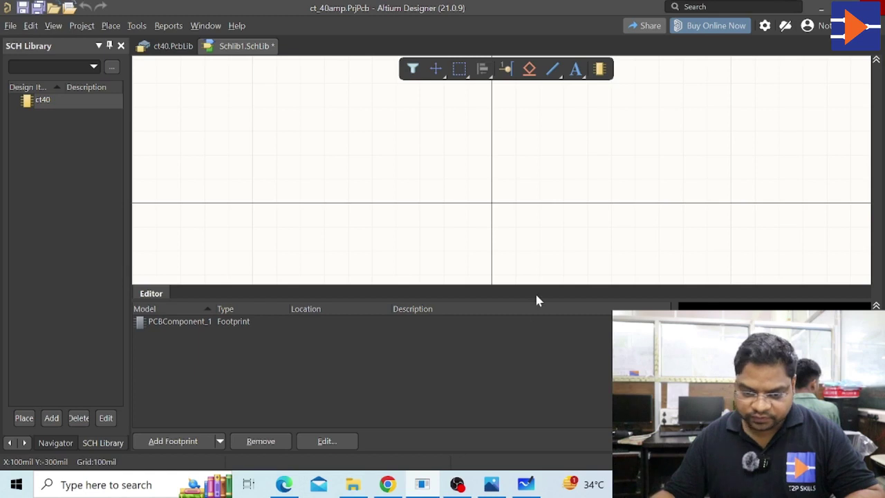
- Enlarge the drawing area and draw a rectangle about 28 mm wide and 20 mm high around the origin as the symbol body
left_click_drag(533, 298, 571, 431)
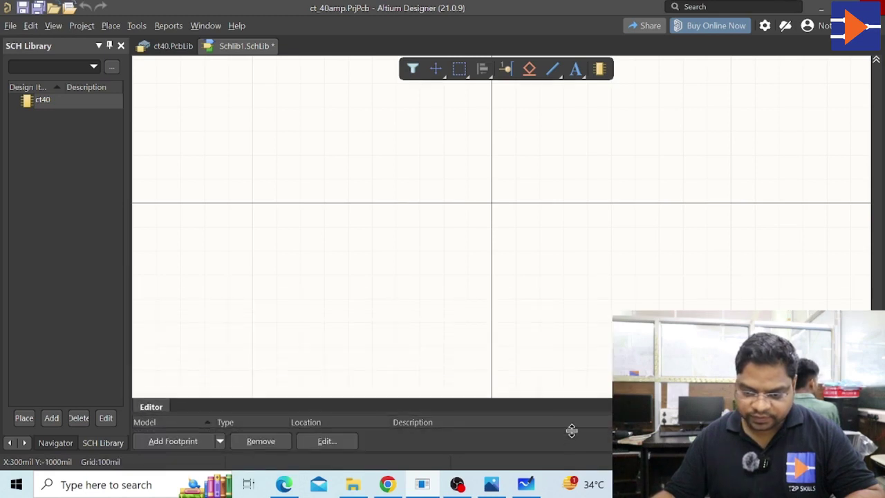
scroll(463, 230, "up", 1)
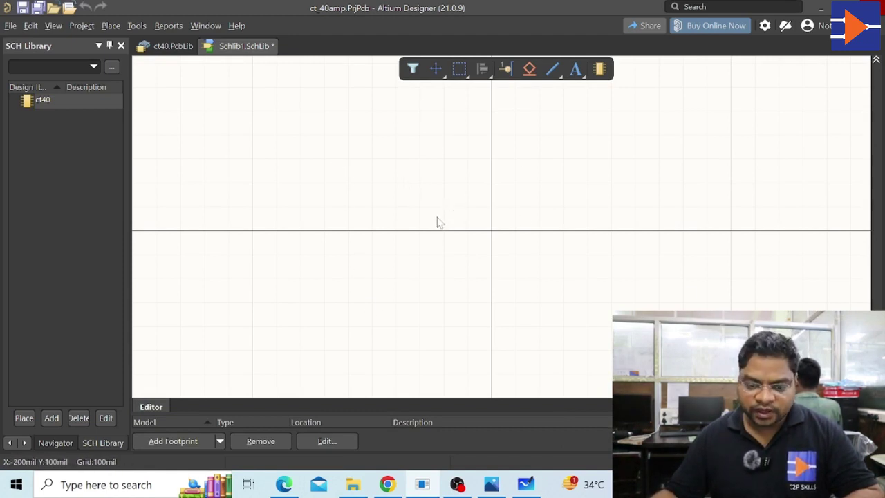
right_click(437, 222)
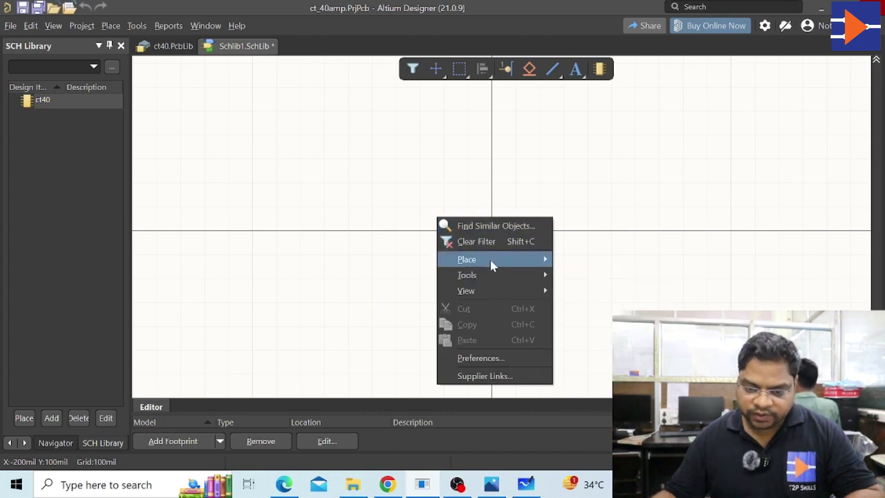
mouse_move(493, 266)
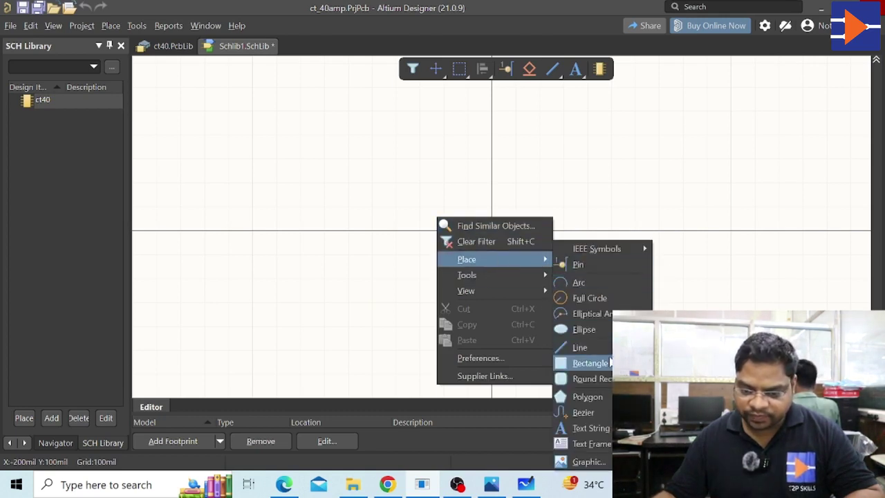
left_click(611, 361)
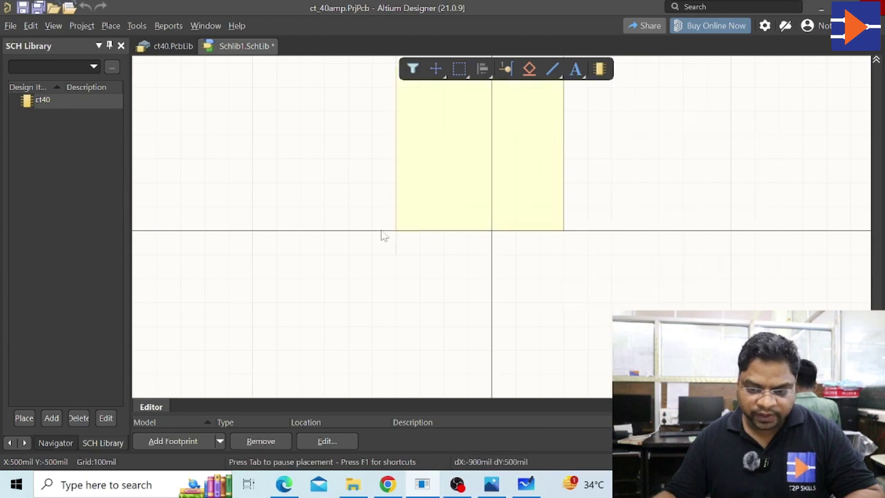
left_click(373, 333)
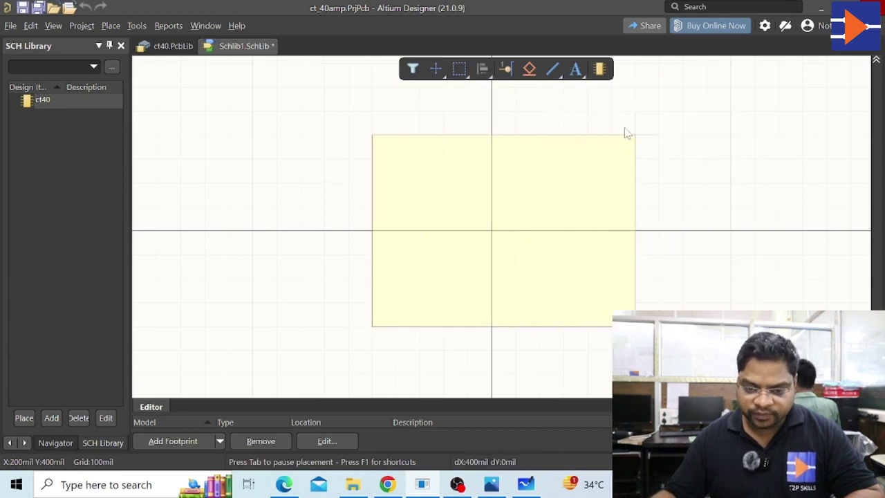
left_click(625, 131)
key("Escape")
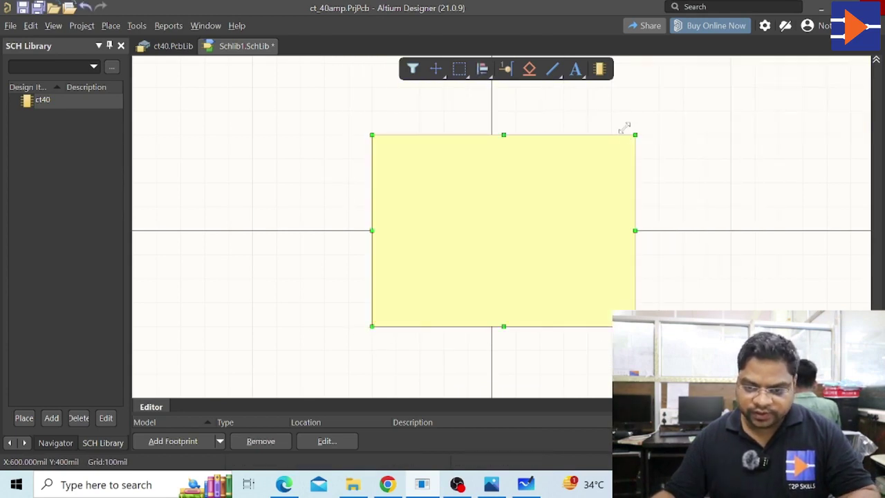
- Switch the schematic library's units to millimetres and check the part's length and width in the 123.jpeg sketch
left_click(53, 27)
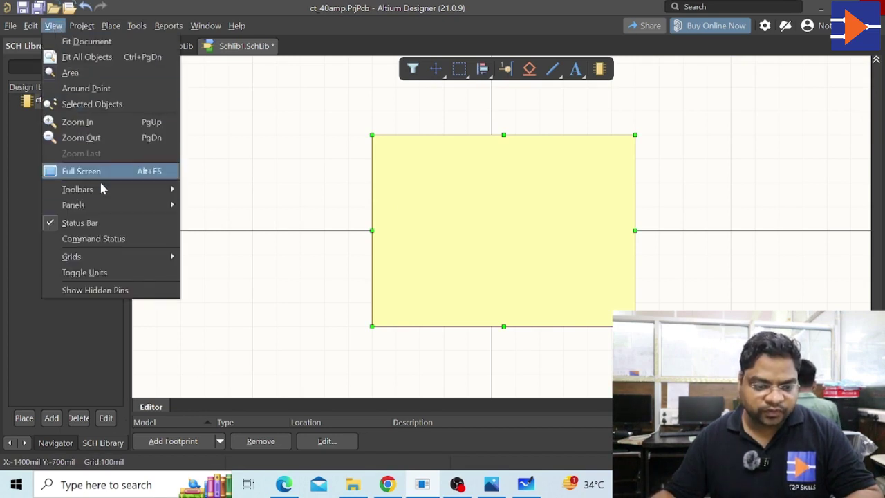
left_click(104, 272)
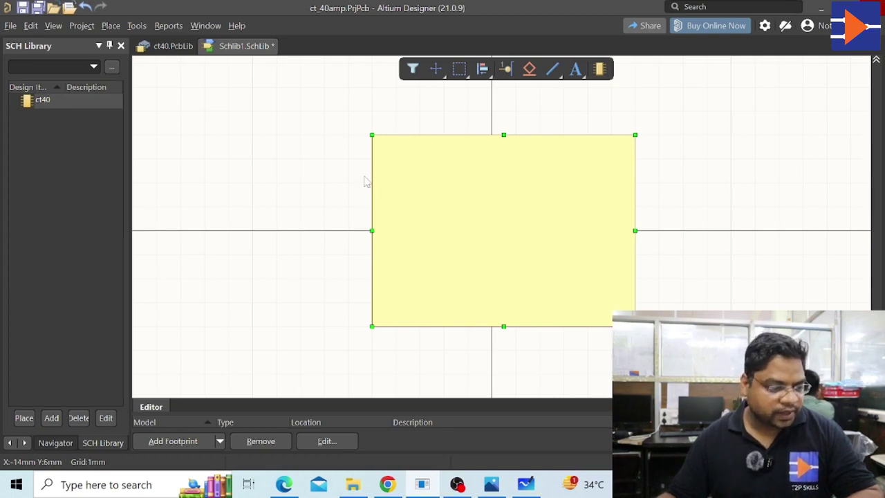
left_click(490, 484)
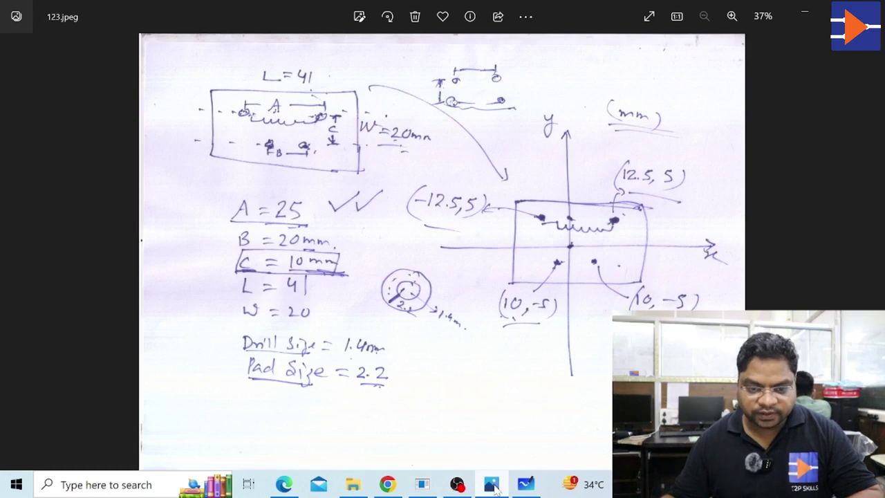
left_click(492, 485)
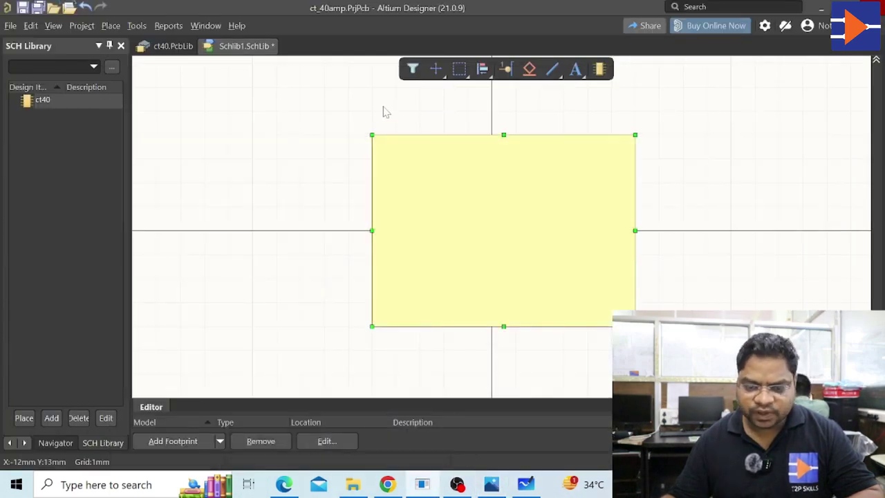
- Set the symbol body rectangle's width to 41 mm and its height to 20 mm
right_click(491, 180)
left_click(466, 171)
right_click(467, 171)
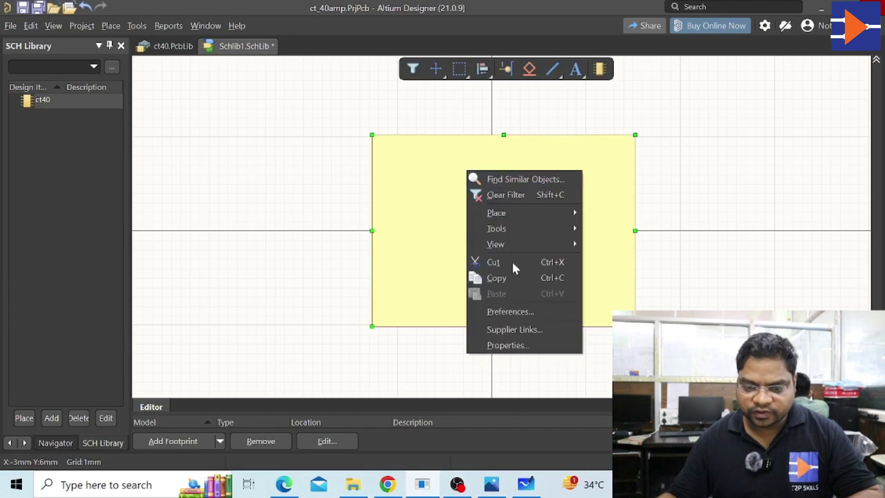
left_click(544, 345)
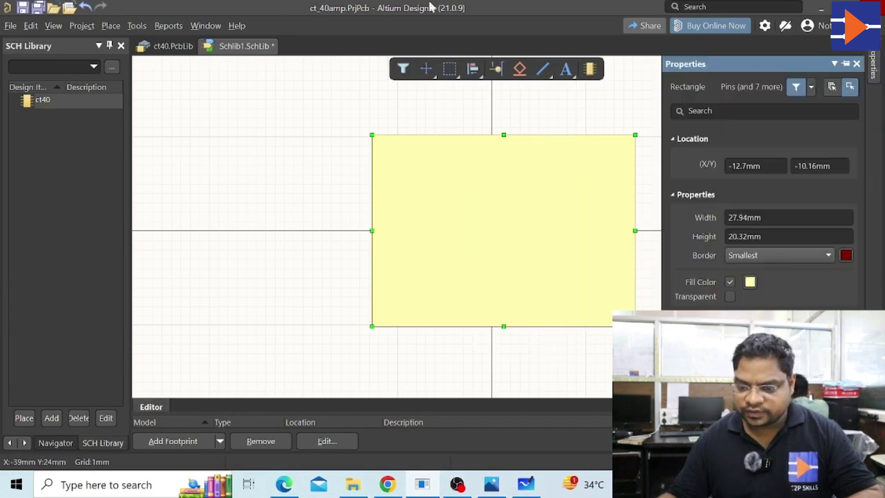
left_click(788, 217)
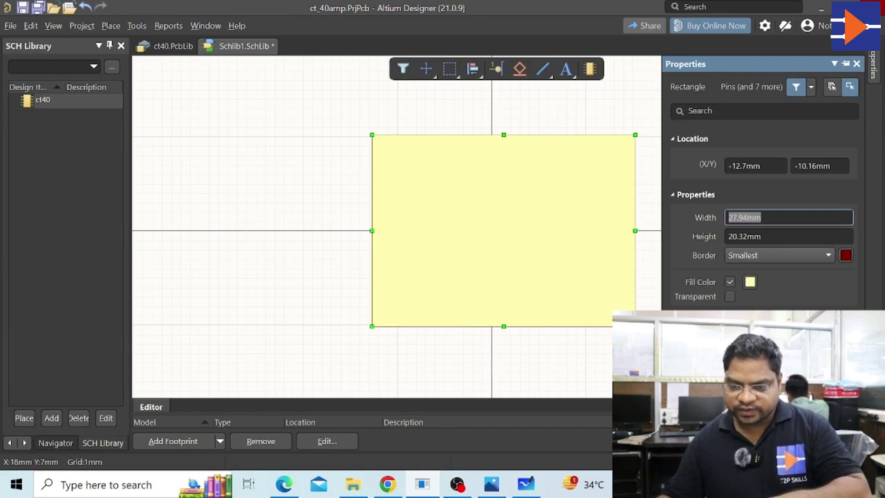
type("41")
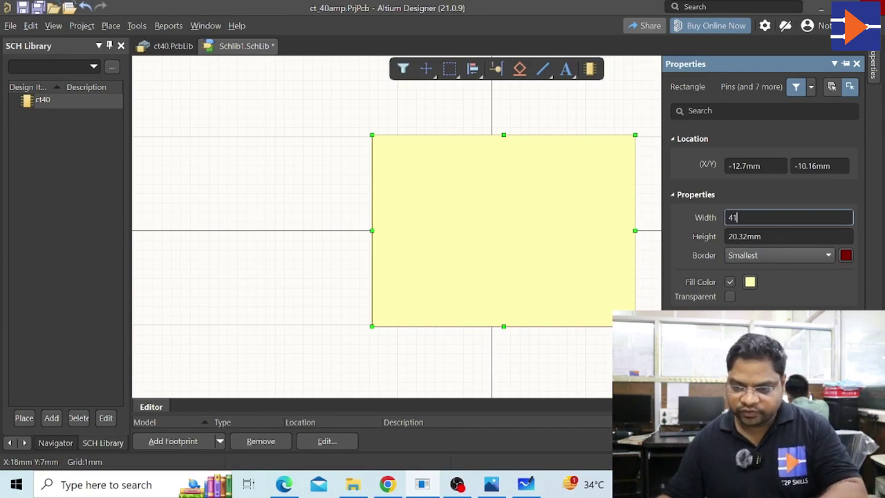
key("Tab")
type("2")
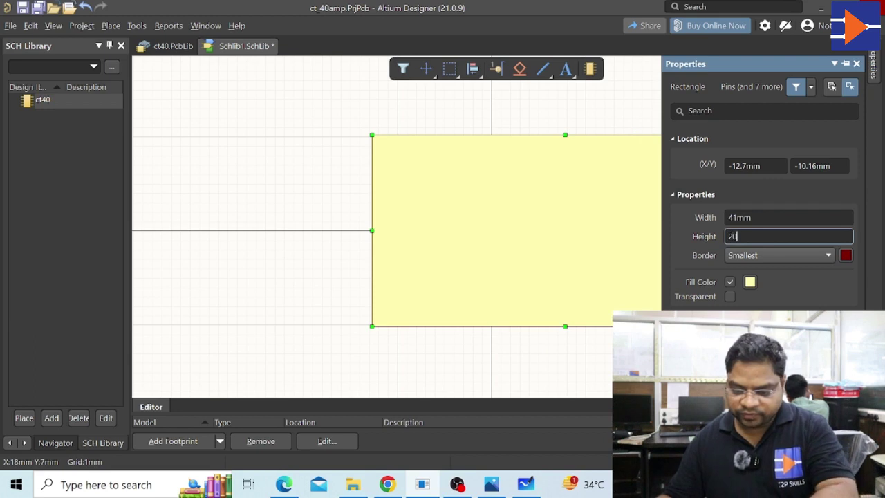
type("0")
key("Return")
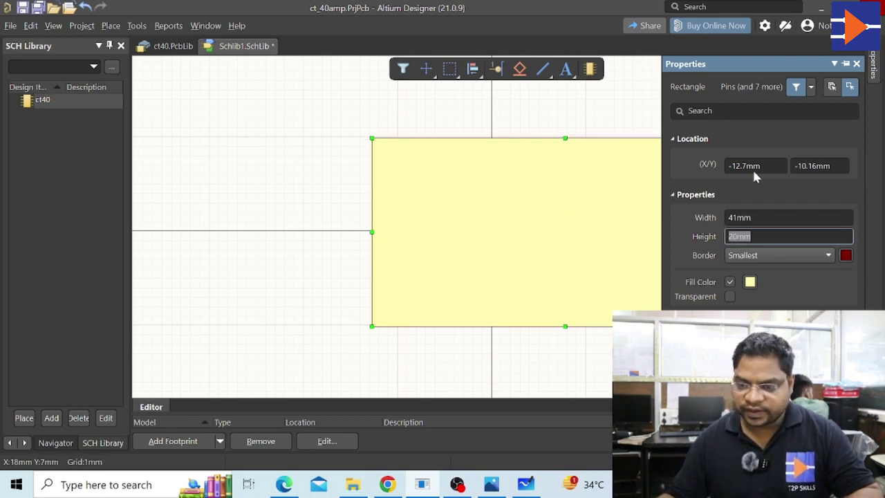
- Move the rectangle's location to X 0 mm, Y 0 mm and close its properties
left_click(755, 170)
type("0")
left_click(821, 167)
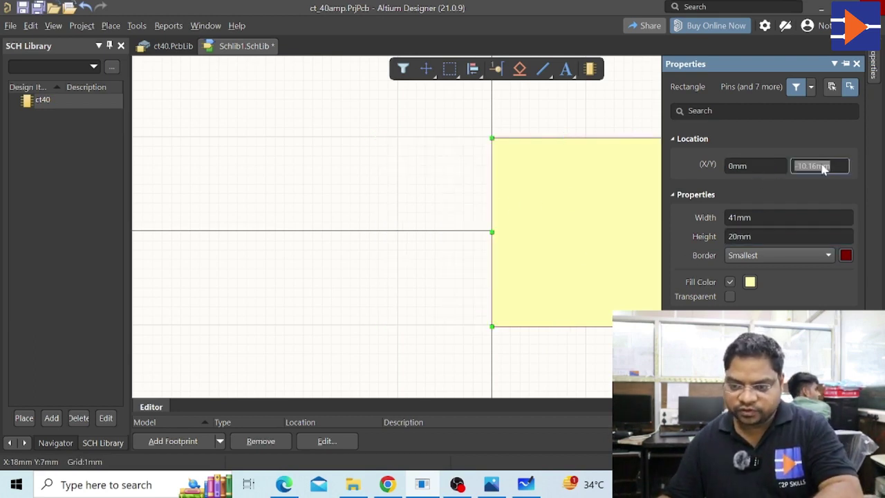
type("0")
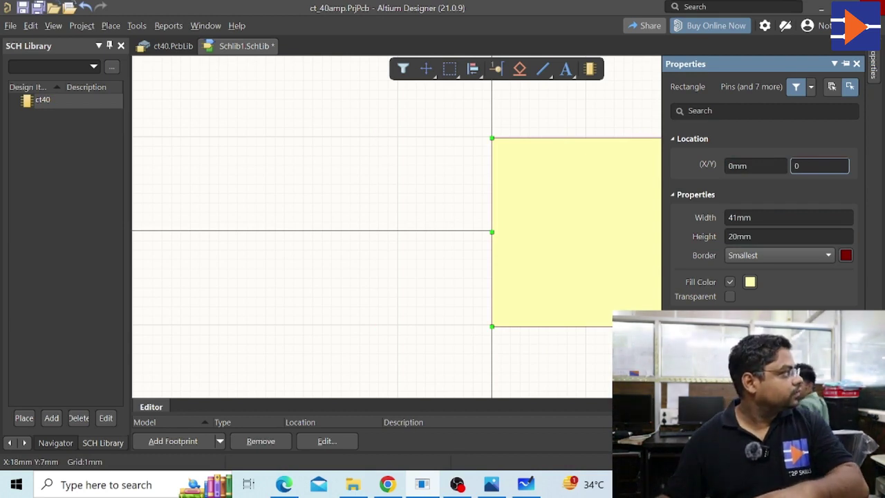
key("Return")
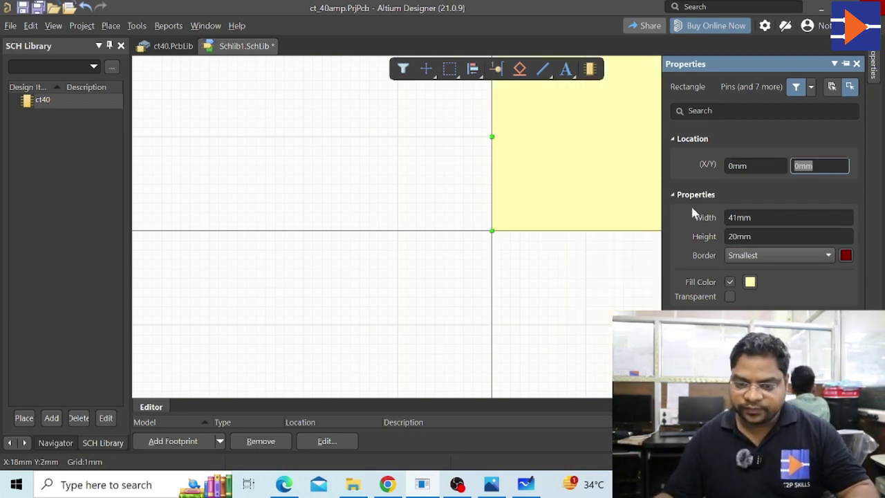
left_click(857, 63)
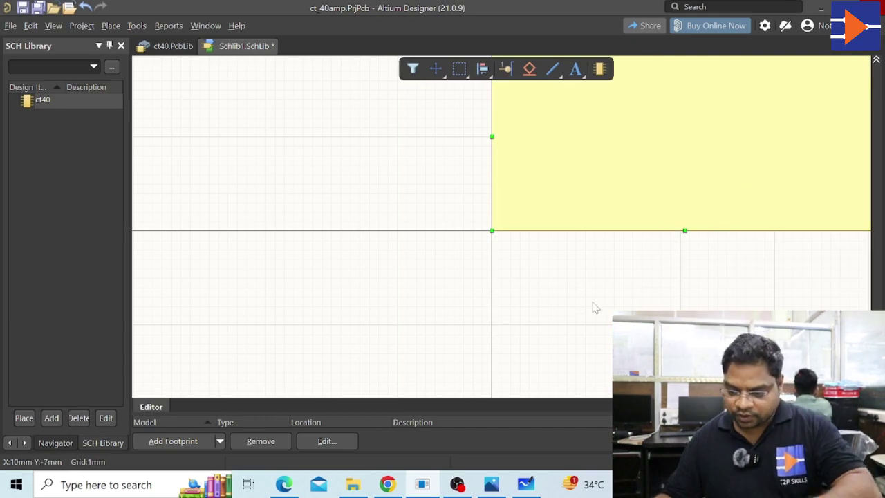
- Place four pins in a horizontal row about 5 mm below the symbol body rectangle, spaced about 10 mm apart
scroll(595, 306, "down", 4, "ctrl")
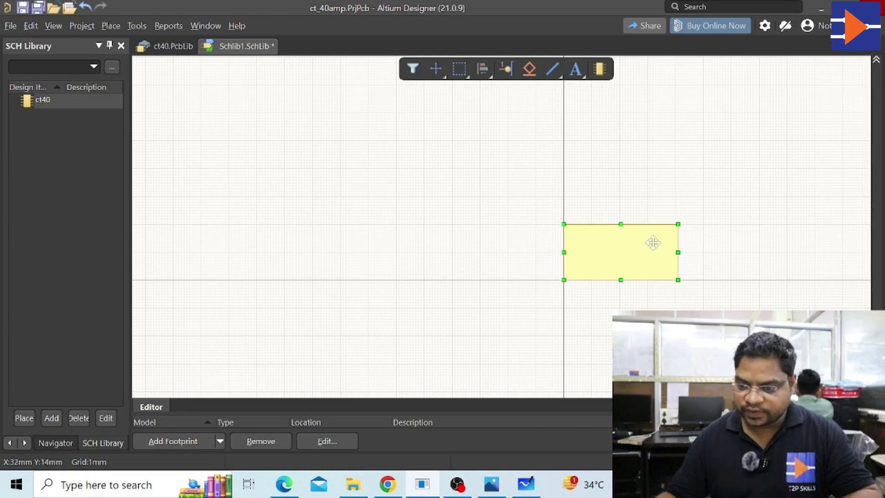
left_click(719, 273)
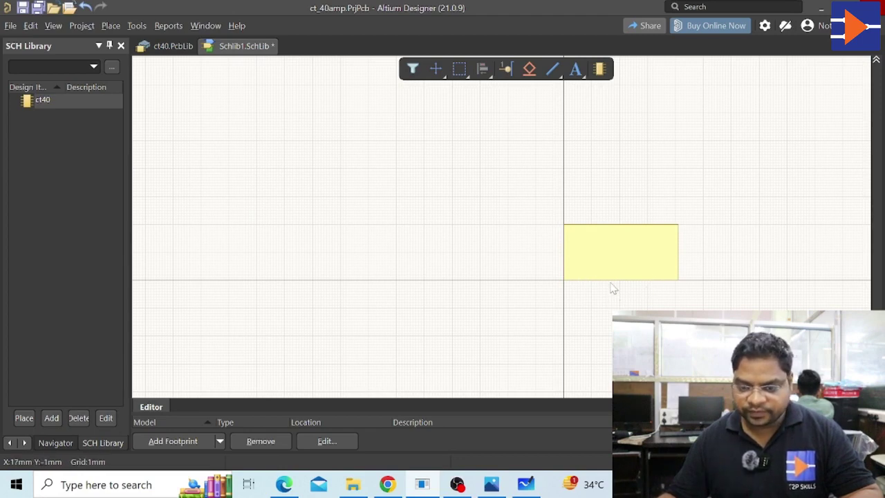
left_click(609, 247)
left_click(502, 261)
right_click(482, 242)
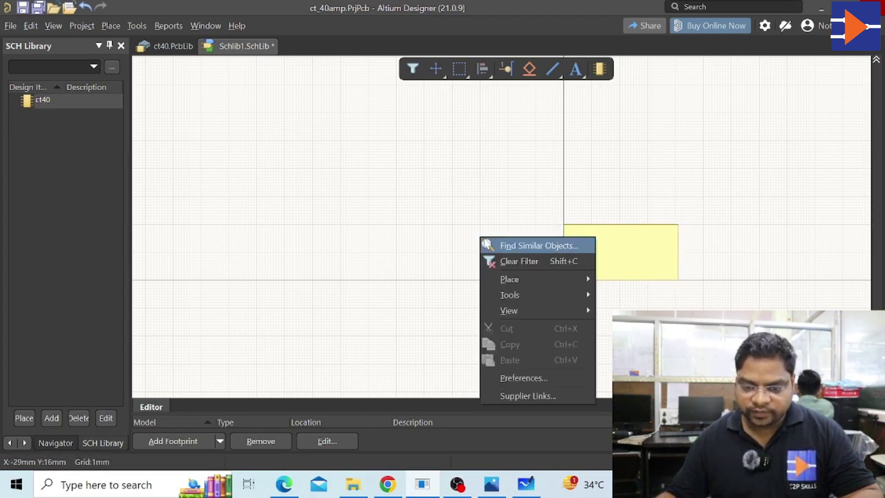
mouse_move(536, 278)
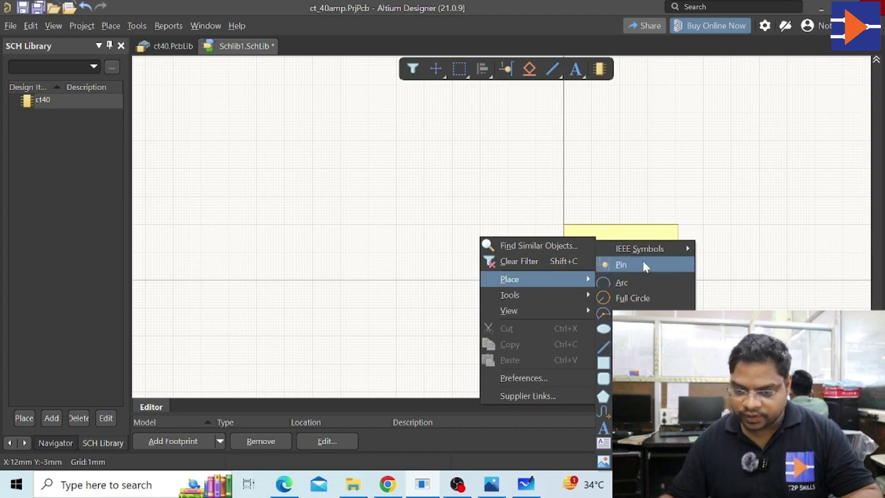
left_click(621, 264)
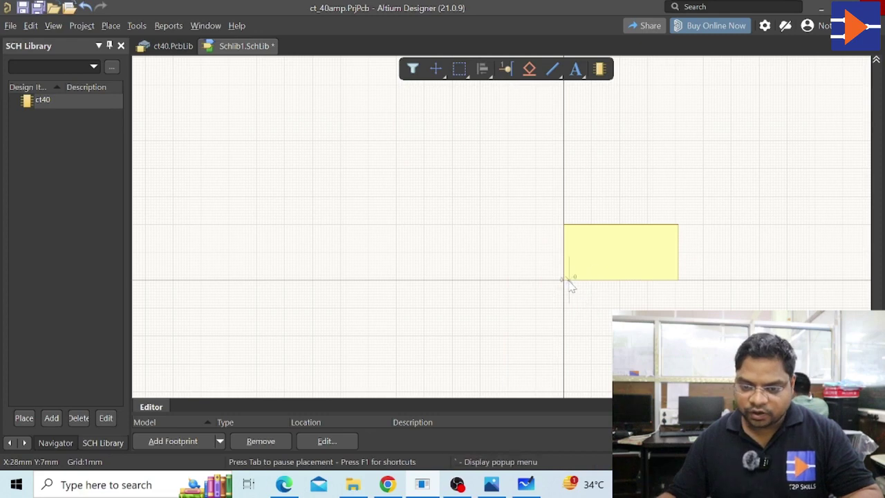
scroll(473, 279, "down", 1)
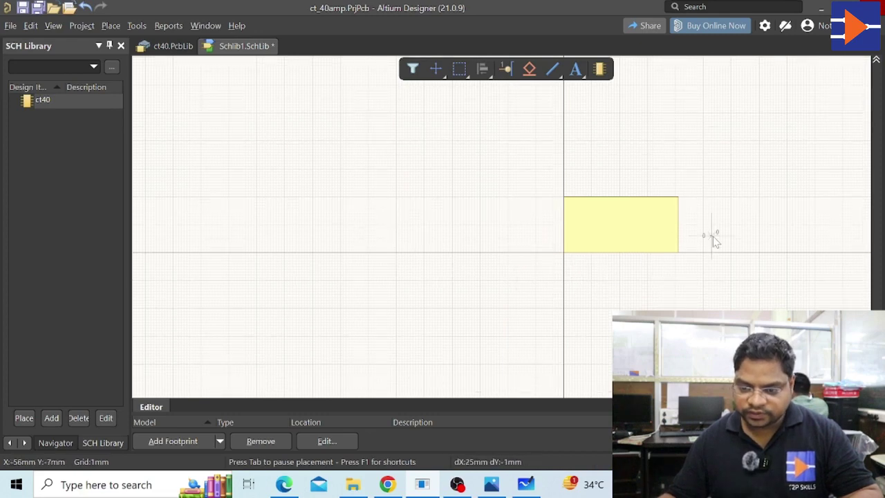
scroll(764, 250, "up", 1, "ctrl")
scroll(761, 248, "up", 1, "ctrl")
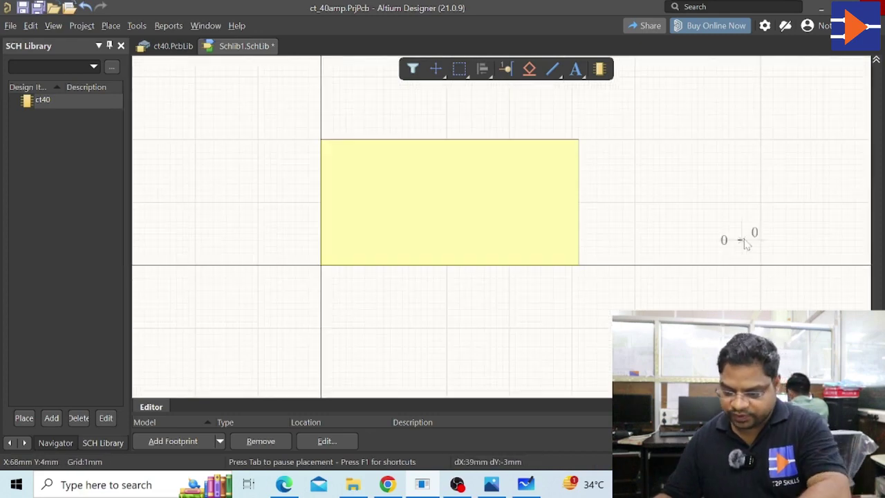
left_click(384, 299)
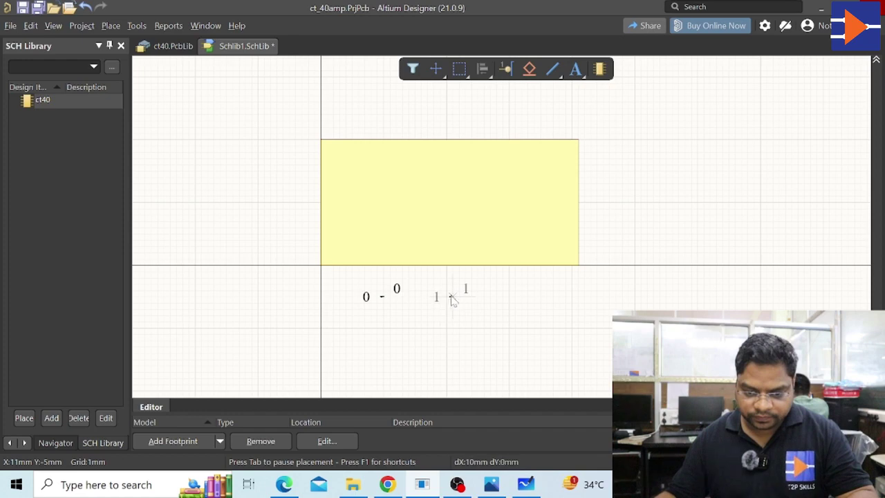
key("Page_Up")
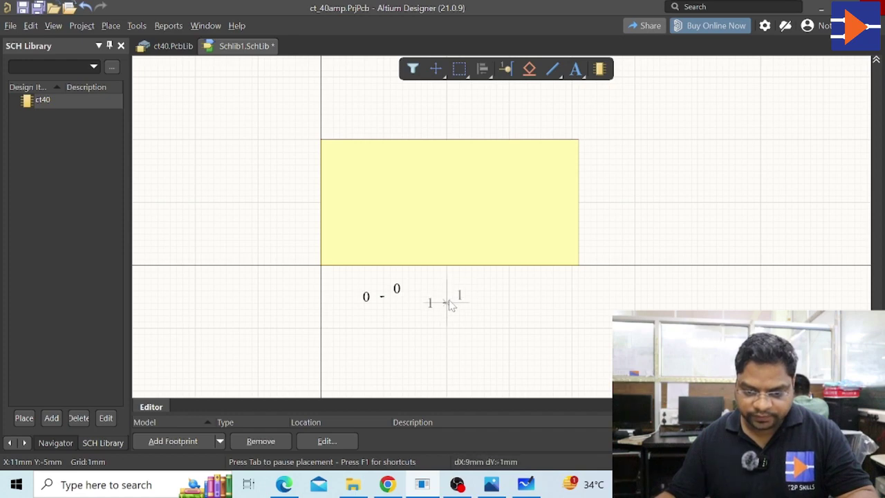
left_click(451, 297)
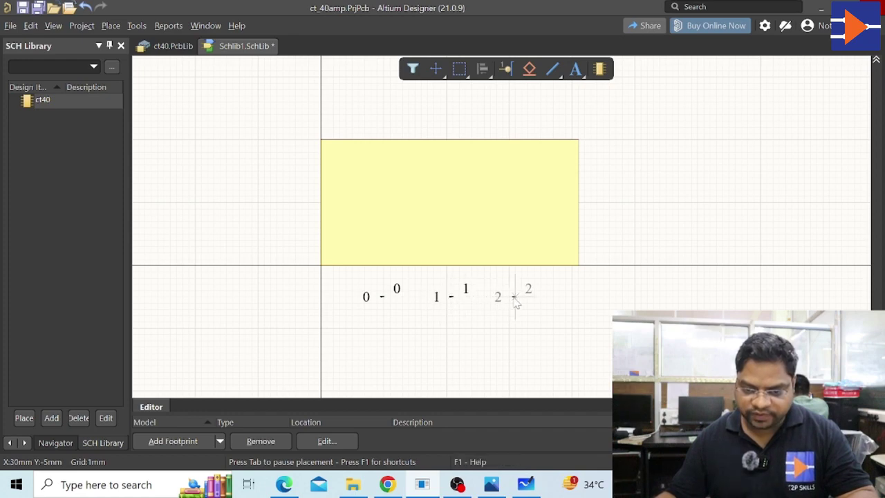
left_click(519, 296)
left_click(583, 297)
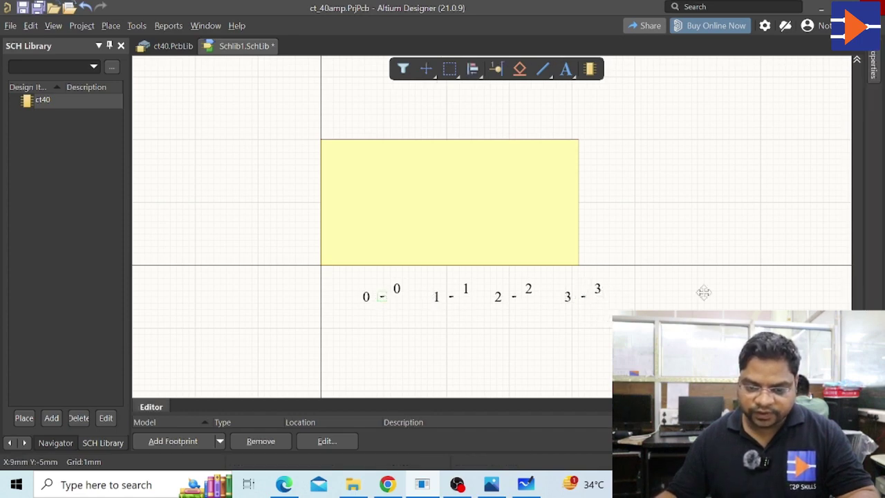
- Set the first pin's designator and name to 1 and its pin length to 5 mm
left_click(873, 76)
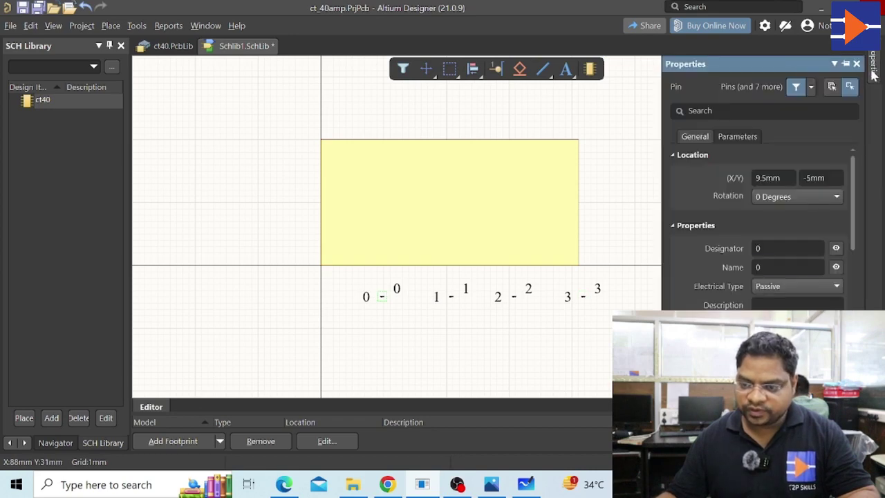
left_click(762, 248)
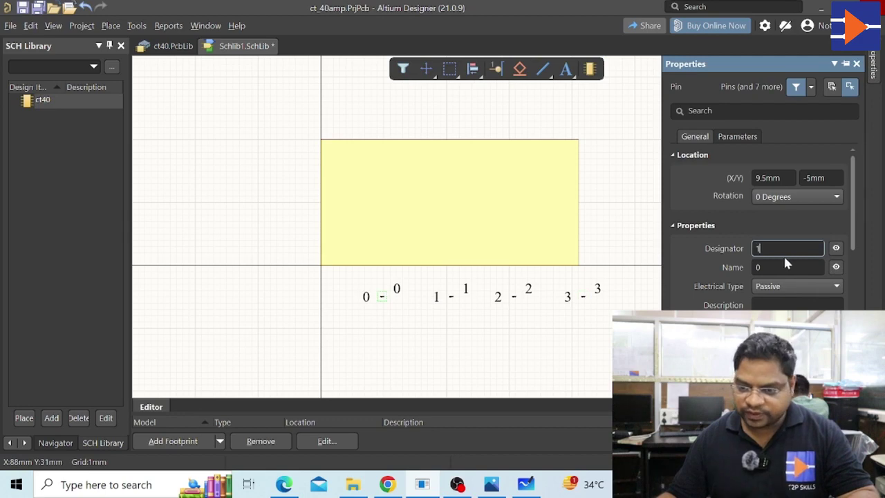
scroll(785, 259, "down", 2)
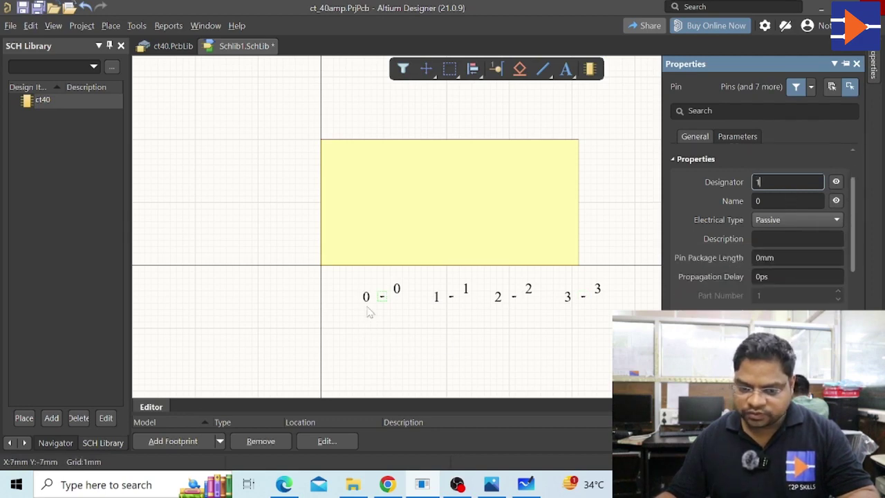
scroll(761, 228, "down", 5)
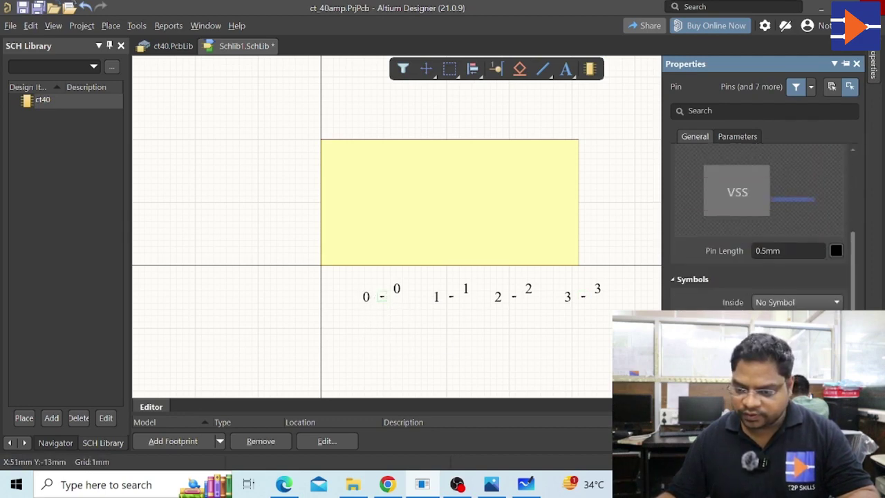
scroll(793, 278, "down", 2)
left_click(786, 184)
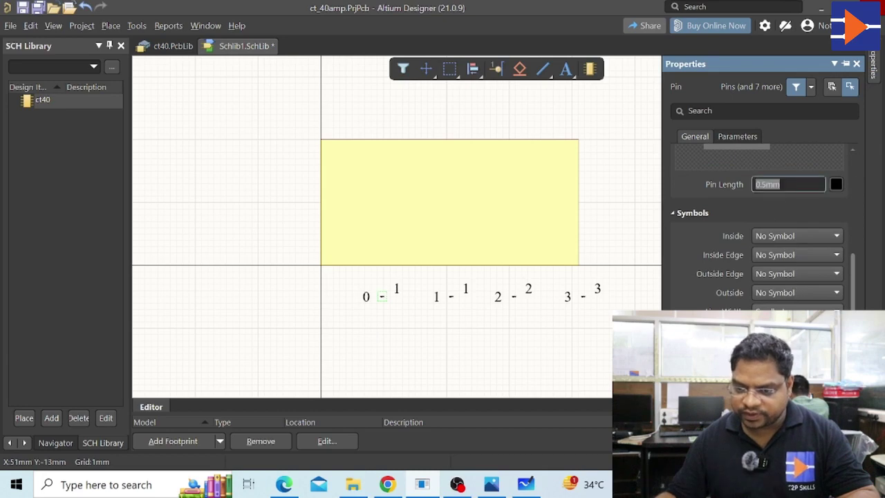
type("5")
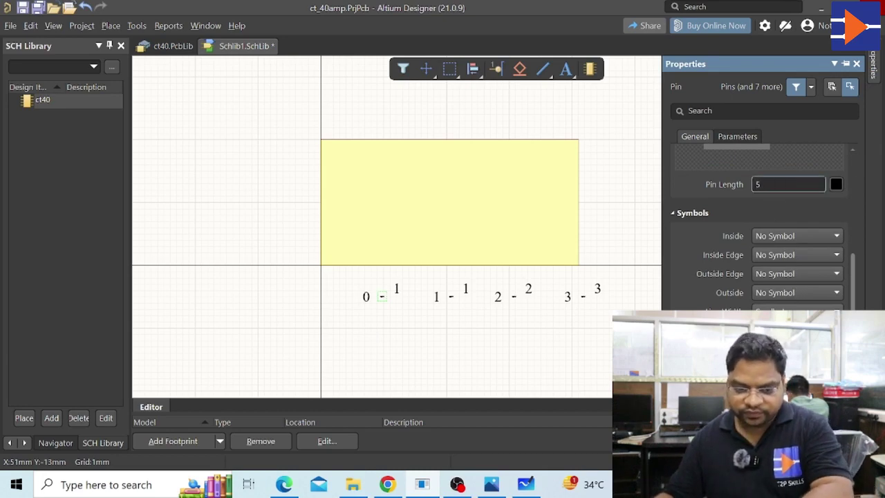
key("Return")
scroll(795, 199, "up", 5)
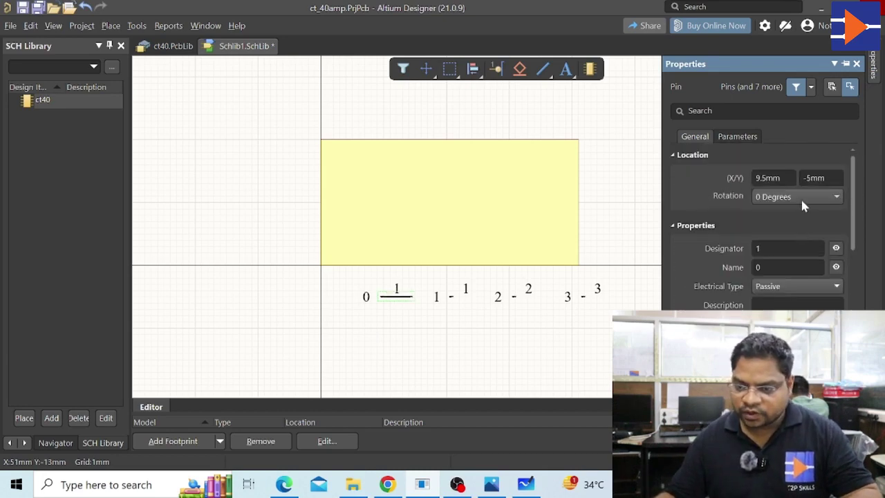
left_click(760, 267)
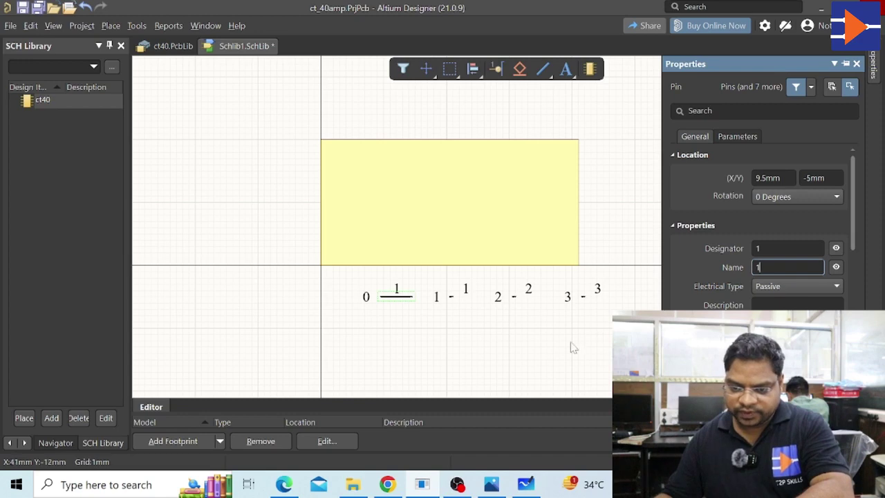
left_click(438, 306)
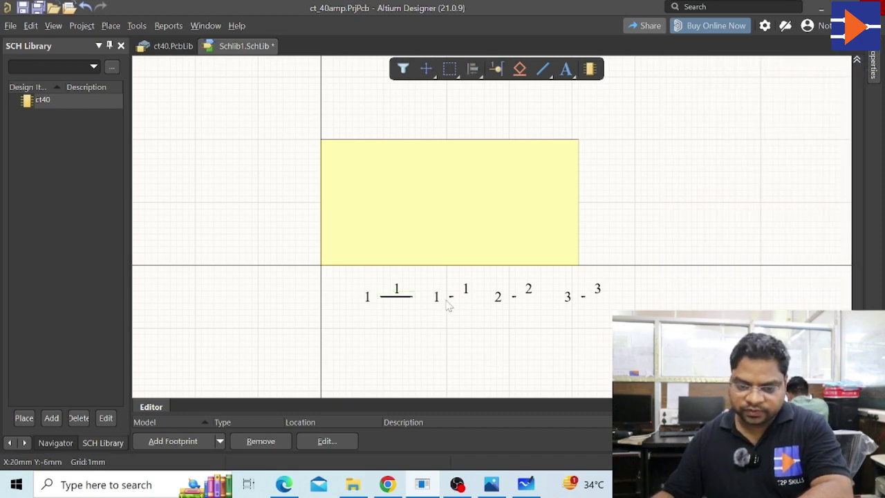
- Set the designator and name of the second pin in the row to 2
double_click(451, 299)
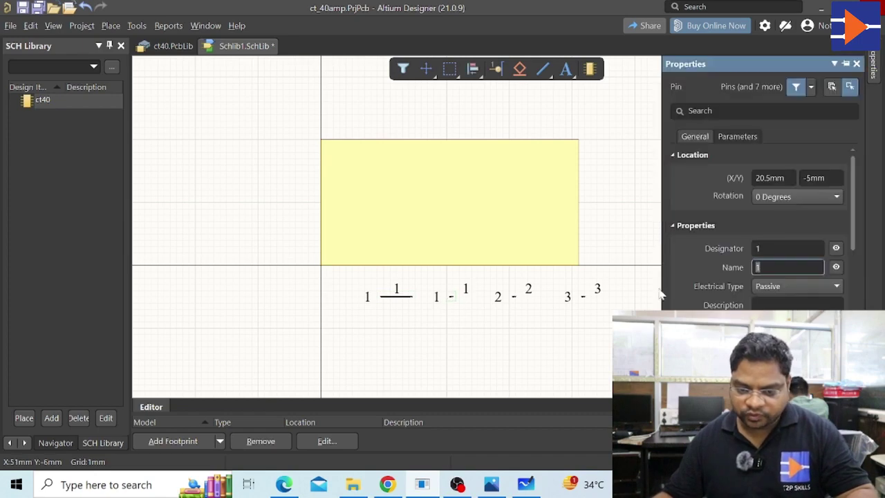
left_click(787, 248)
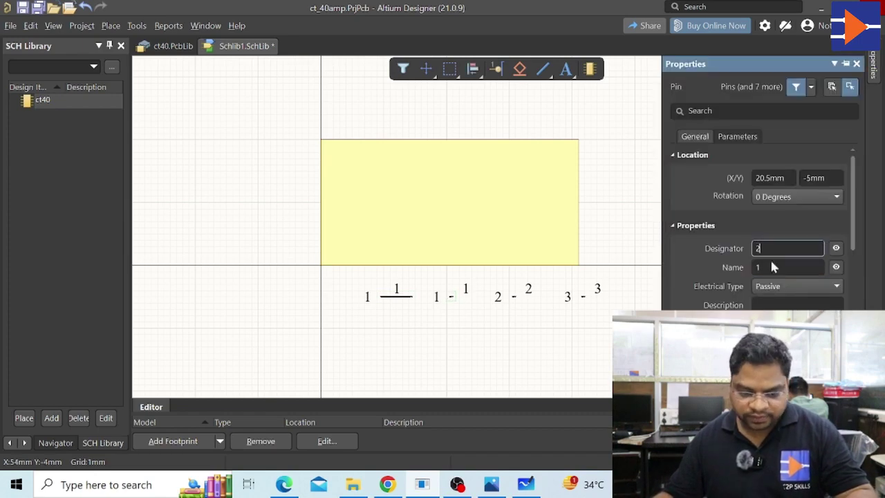
type("2")
key("Tab")
key("BackSpace")
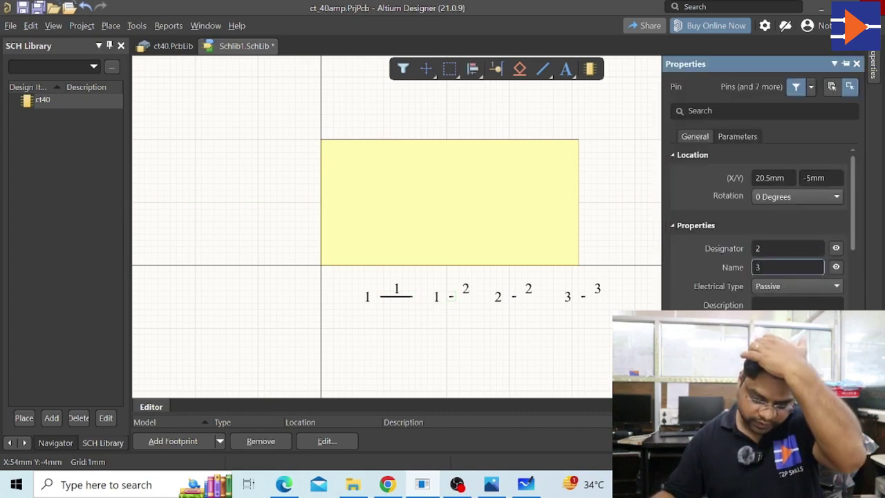
type("2")
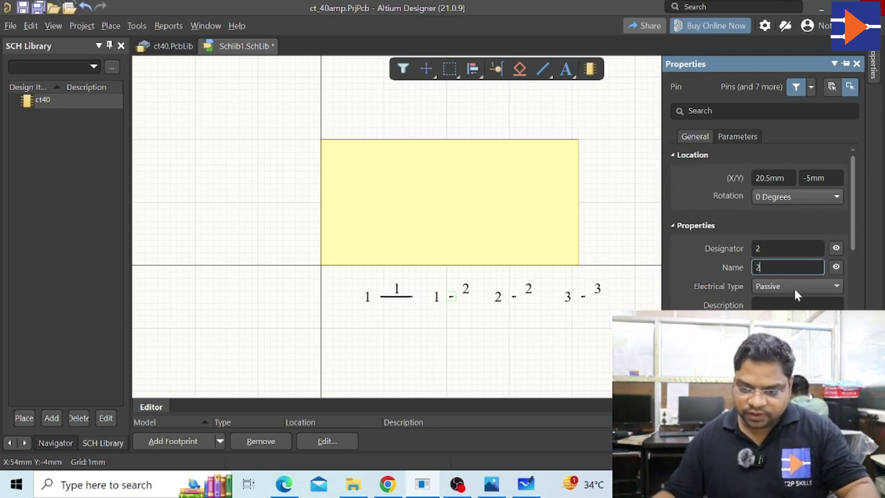
- Set the second pin's length to 5 mm and close its properties
scroll(813, 292, "down", 2)
scroll(761, 228, "down", 5)
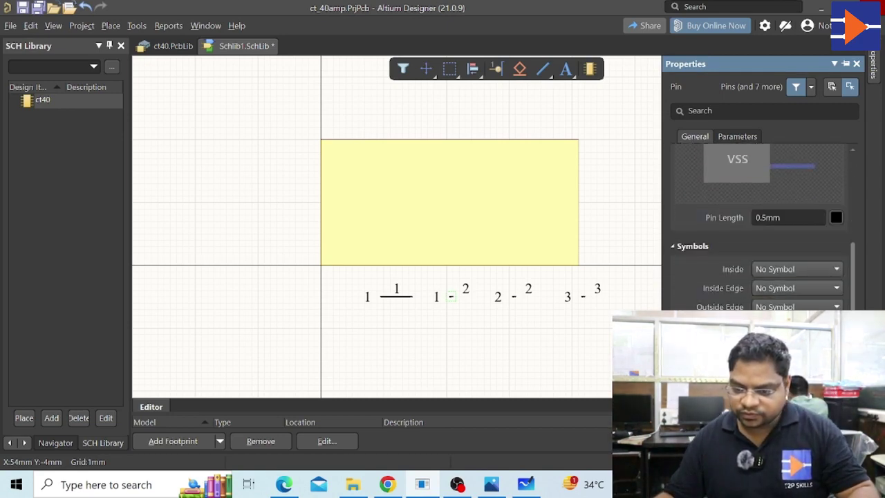
left_click(788, 217)
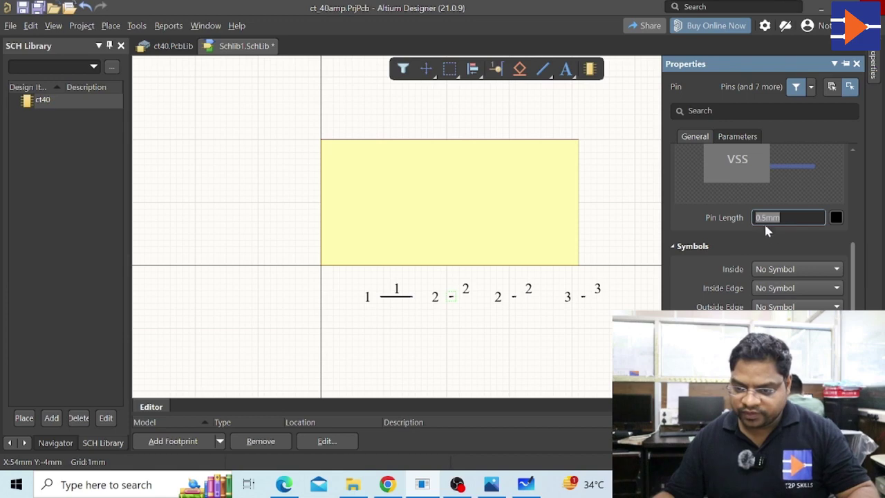
left_click(763, 218)
key("BackSpace")
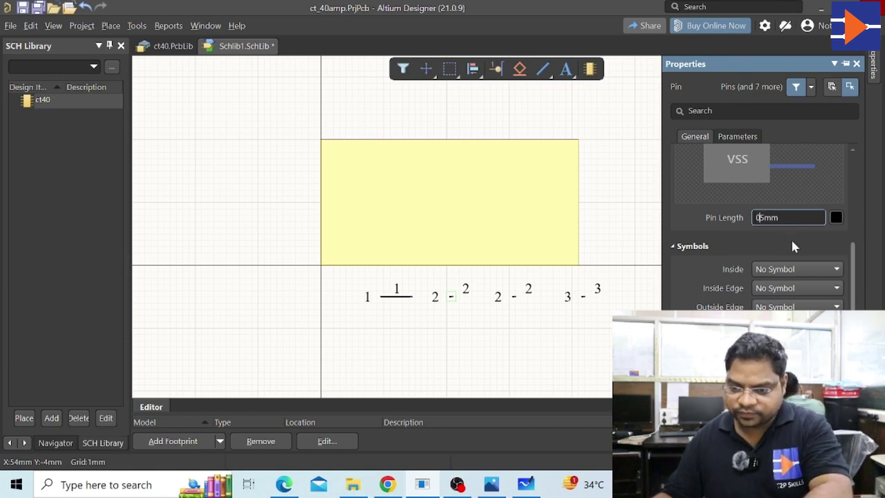
key("BackSpace")
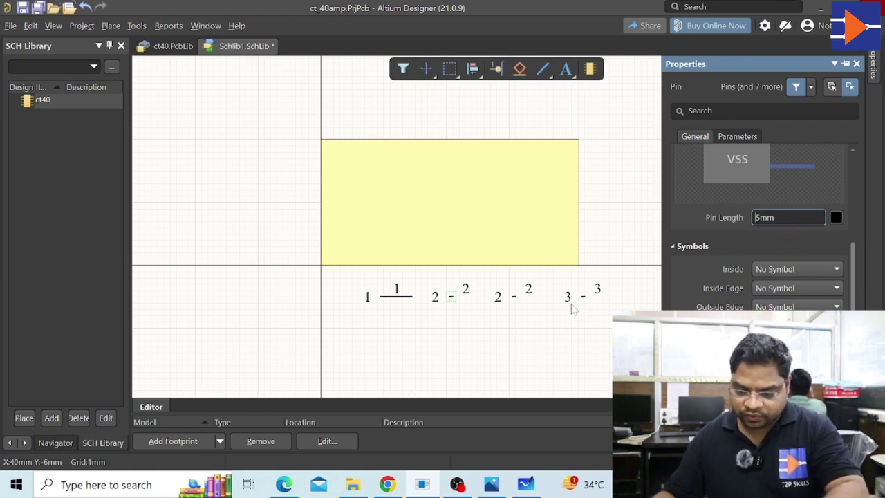
key("Return")
left_click(496, 333)
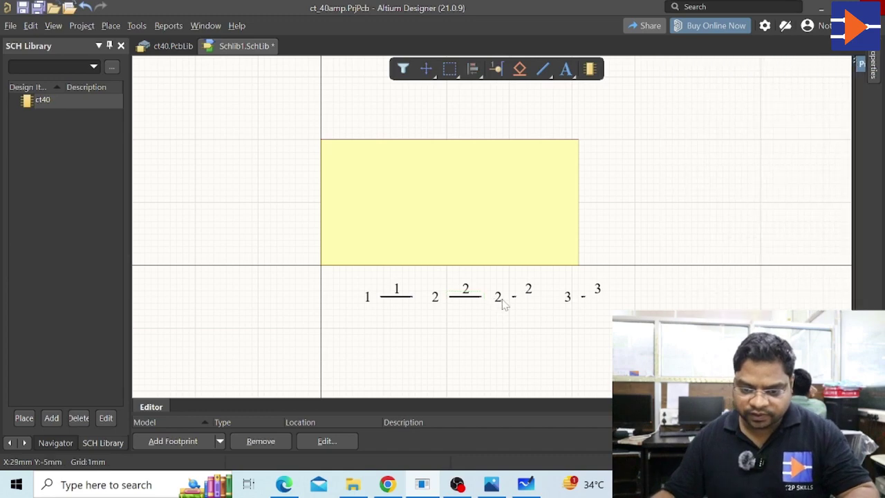
- Set the name and designator of the third pin in the row to 3
left_click(515, 297)
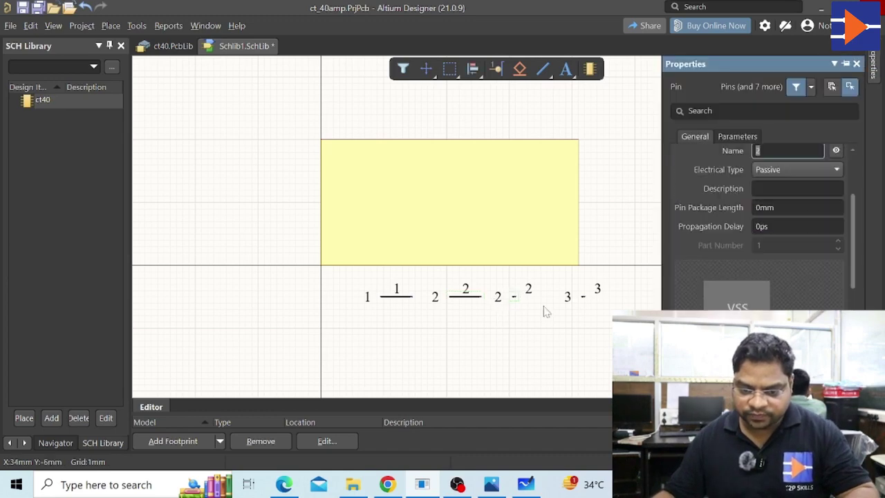
scroll(782, 206, "up", 4)
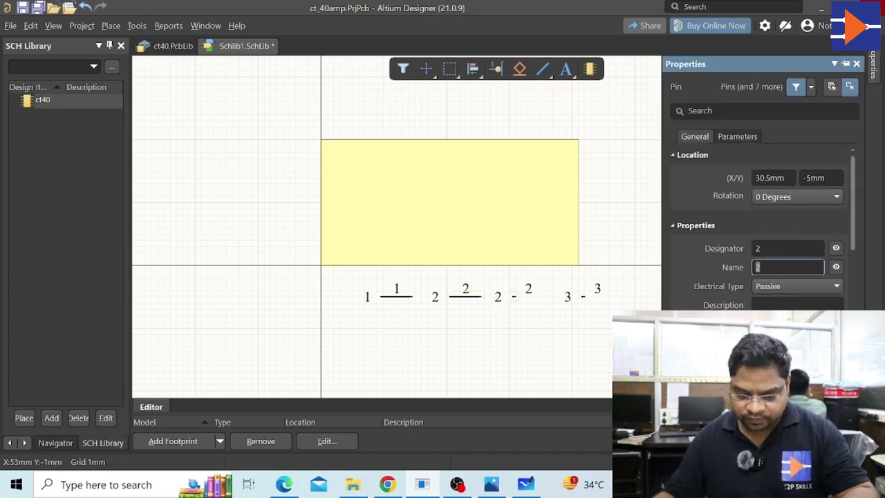
left_click(781, 247)
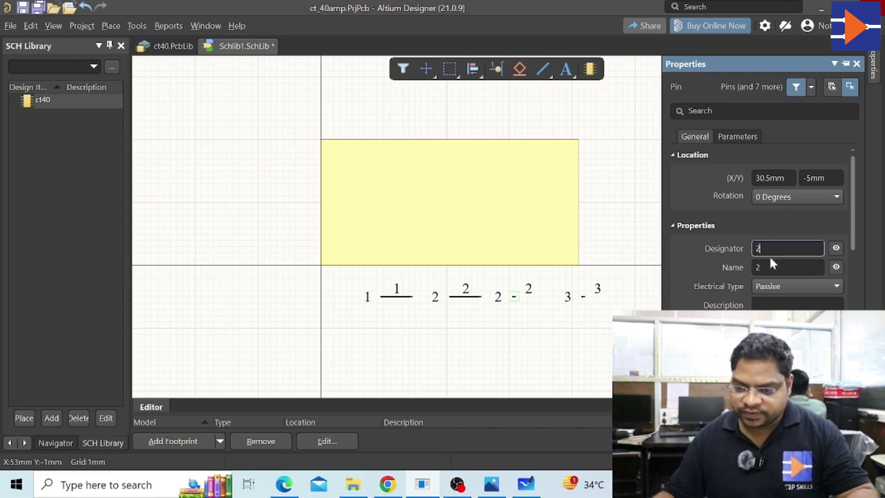
key("Tab")
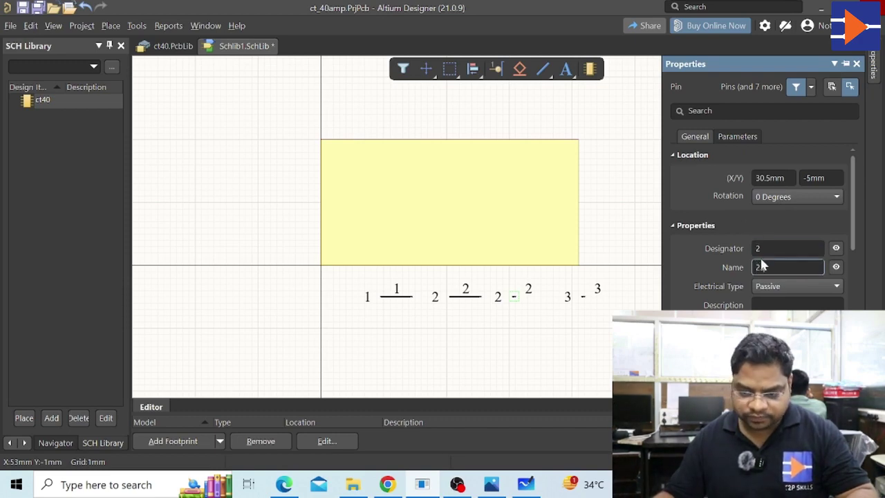
type("3")
key("Return")
left_click(755, 249)
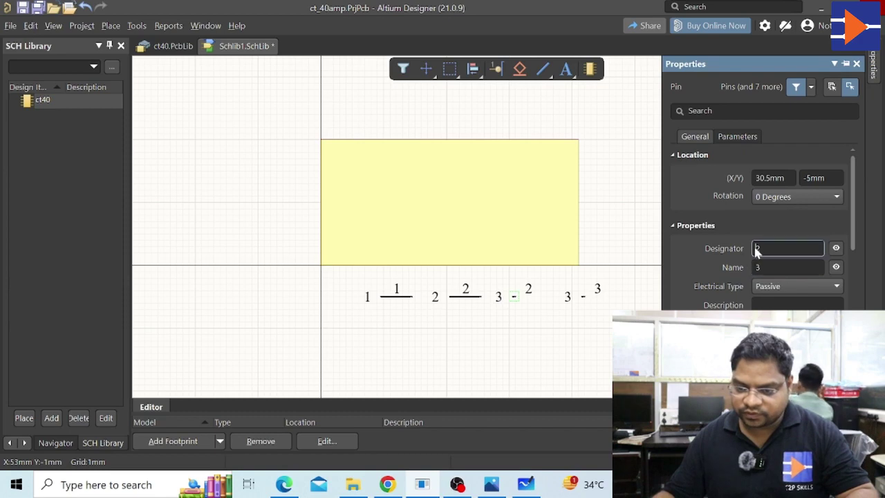
double_click(758, 249)
scroll(796, 290, "down", 5)
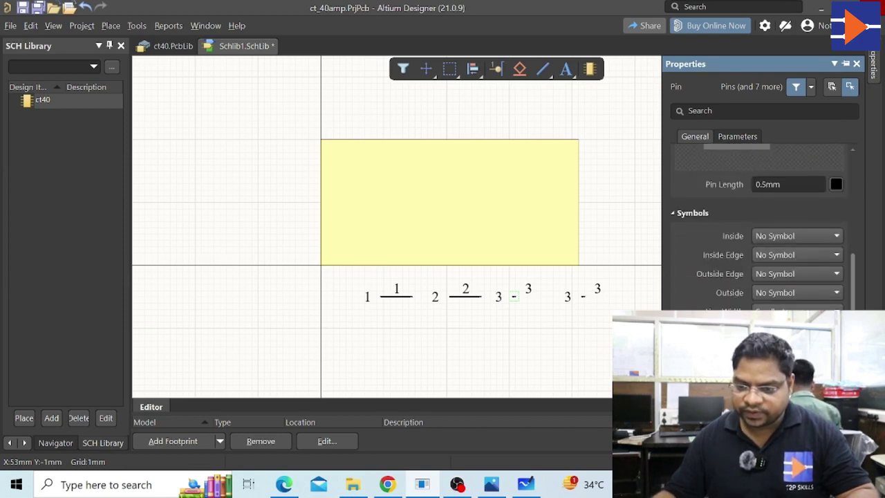
- Set the length of the third pin in the row to 5 mm and close its properties
left_click(763, 187)
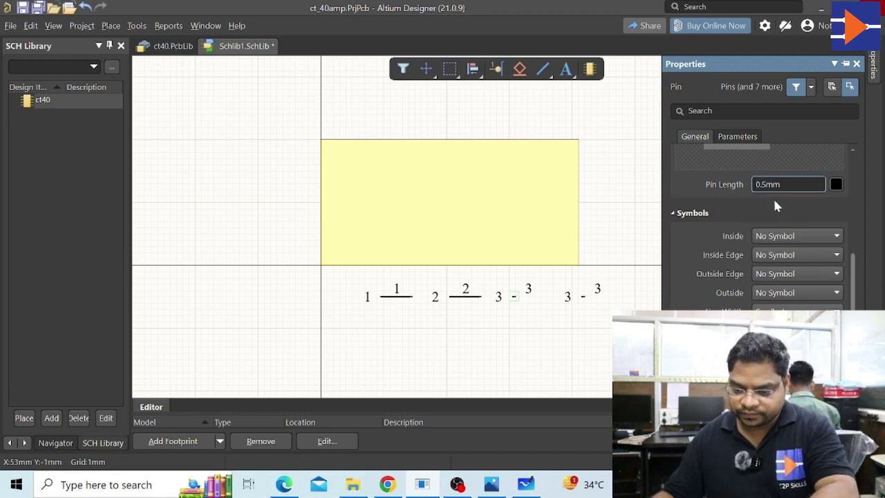
key("BackSpace")
key("Return")
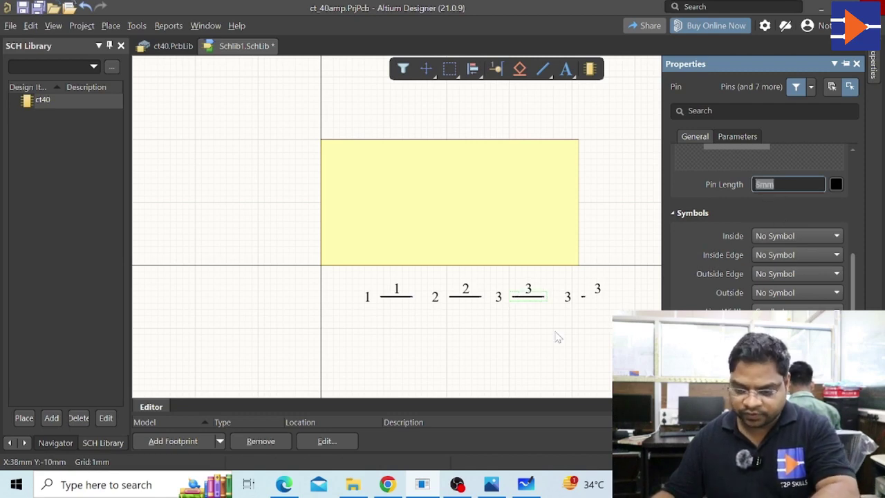
left_click(568, 312)
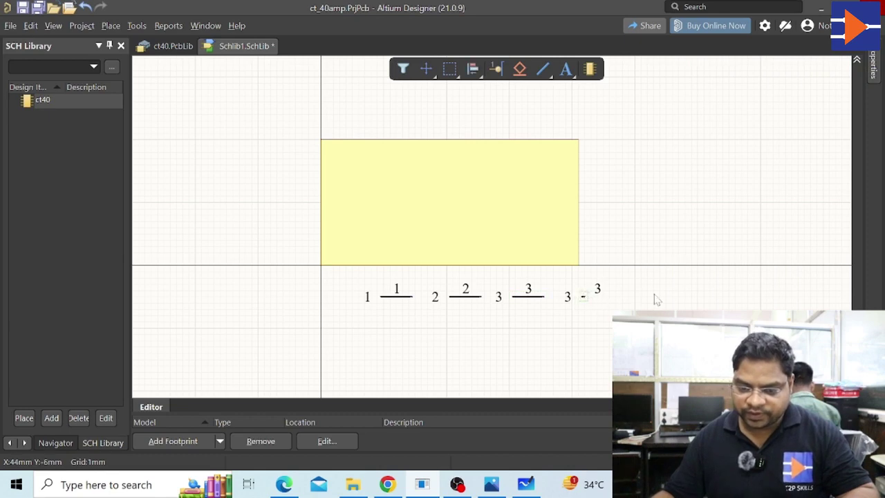
- Set the designator and name of the fourth pin in the row to 4
double_click(592, 300)
scroll(781, 180, "up", 3)
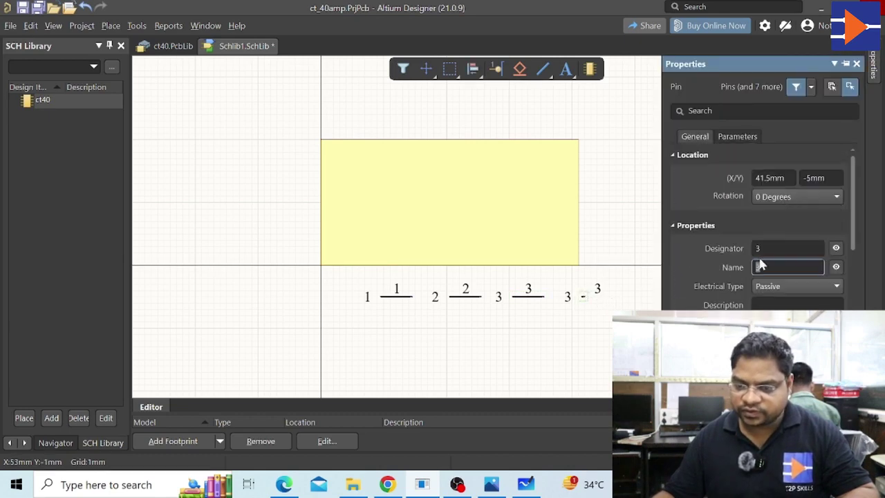
left_click(786, 248)
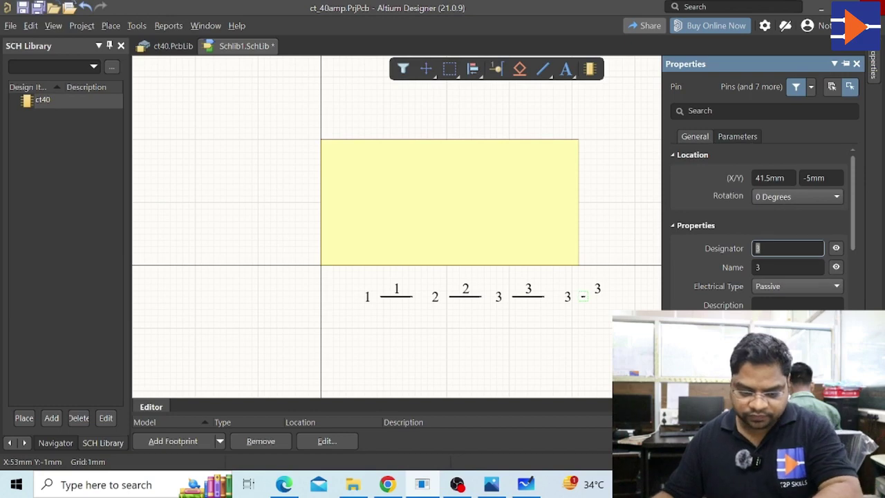
type("4")
left_click(763, 273)
type("5")
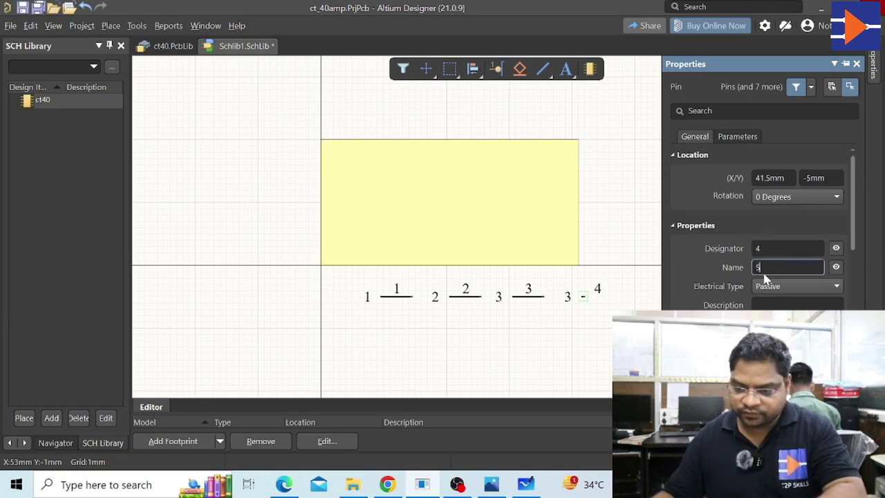
key("BackSpace")
type("4")
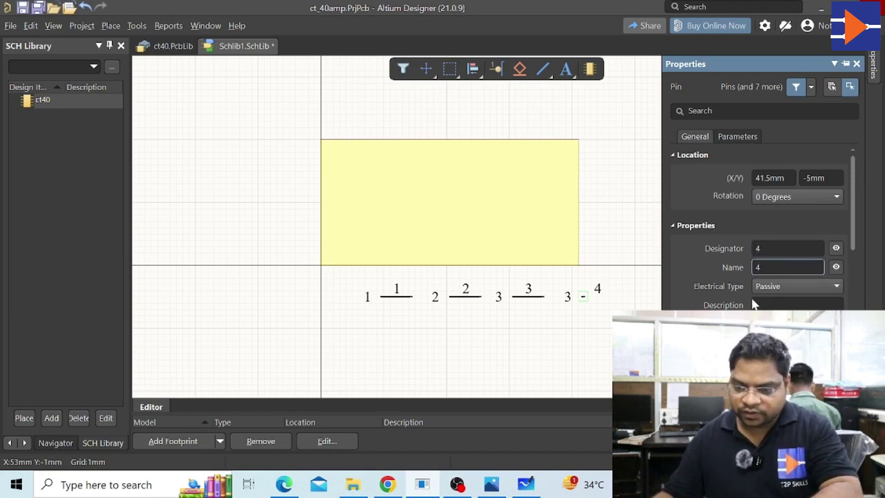
- Set the fourth pin's length to 5 mm and close its properties
scroll(755, 304, "down", 3)
scroll(774, 252, "down", 3)
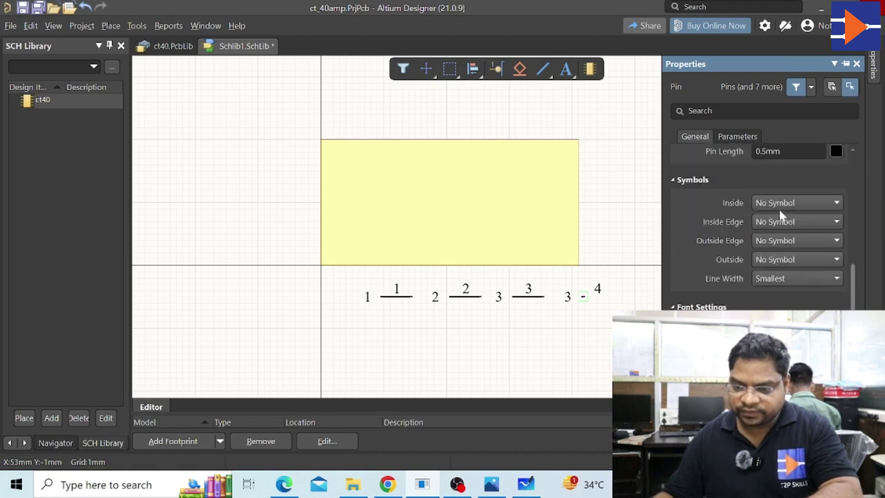
left_click(788, 151)
type("5")
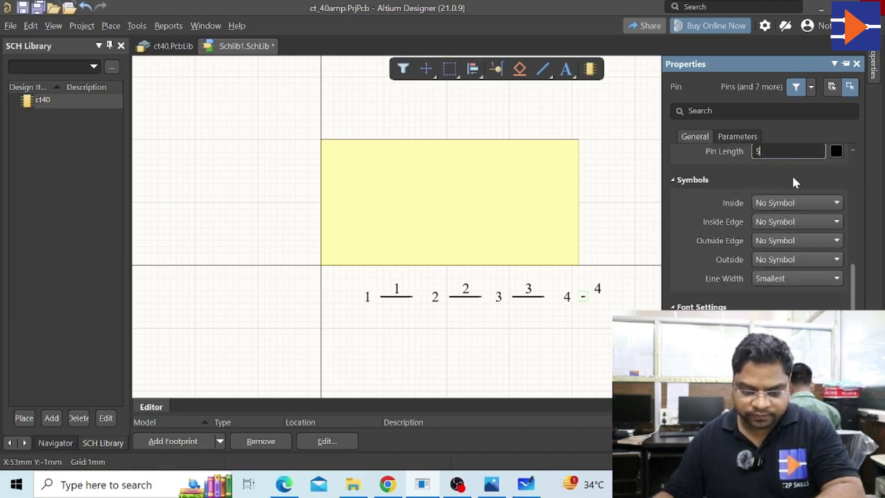
key("Return")
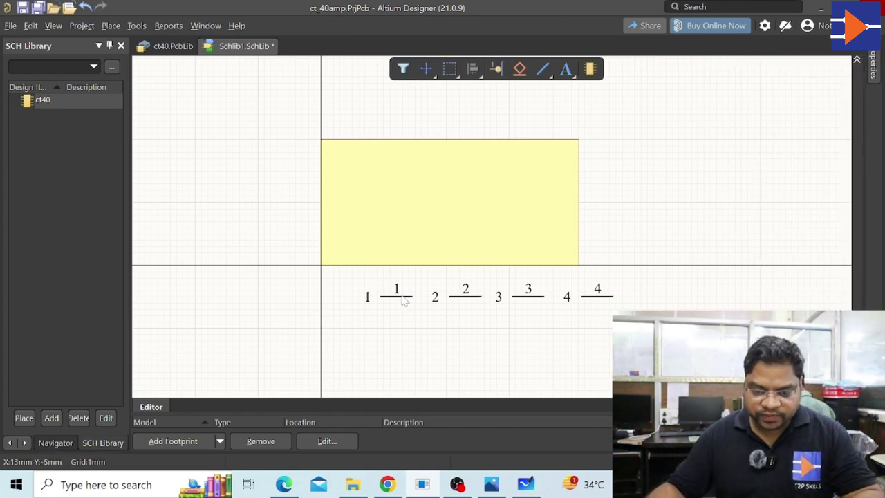
- Rotate pin 1 upright with its name towards the body and place it just below the body's lower edge
left_click_drag(408, 303, 389, 282)
key("space")
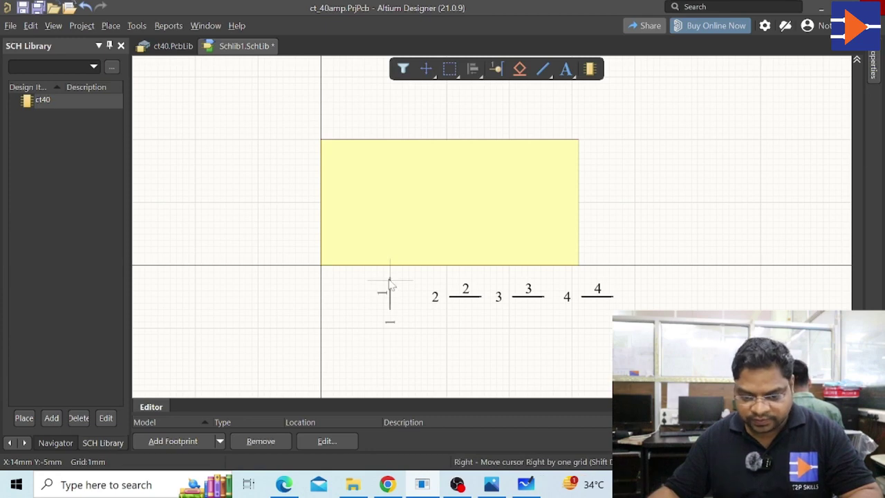
key("space")
key("space")
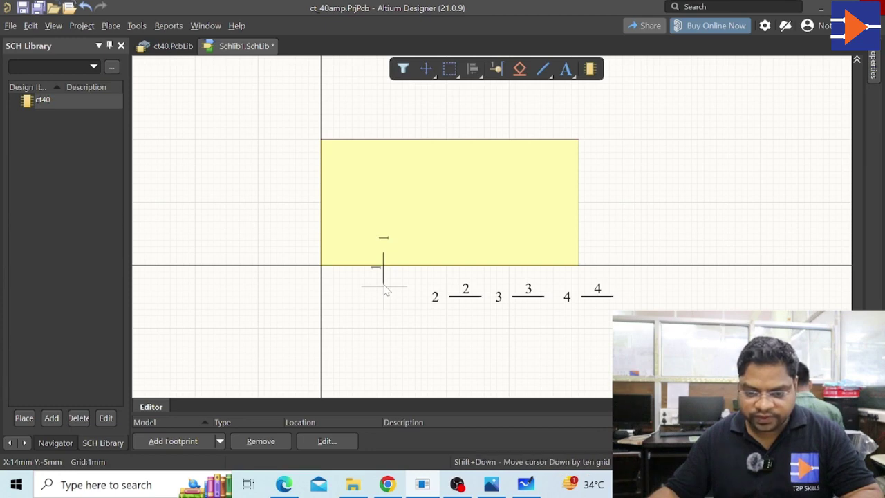
left_click_drag(383, 285, 384, 285)
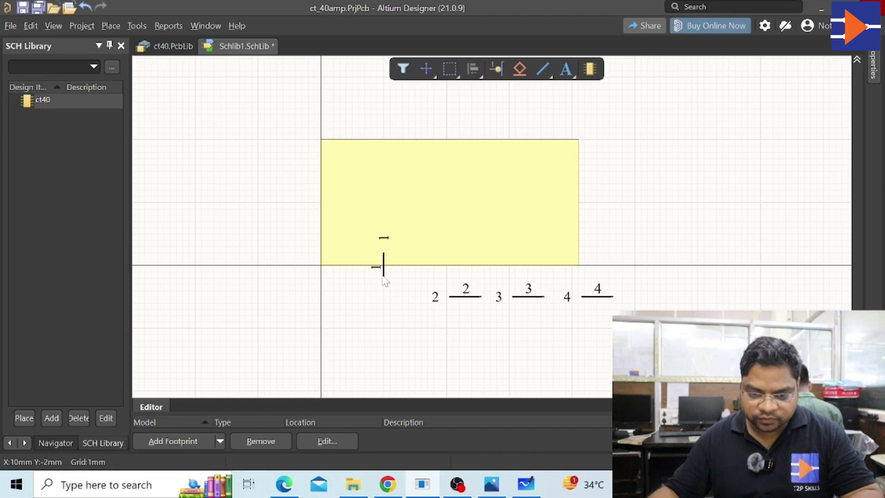
left_click_drag(385, 279, 386, 312)
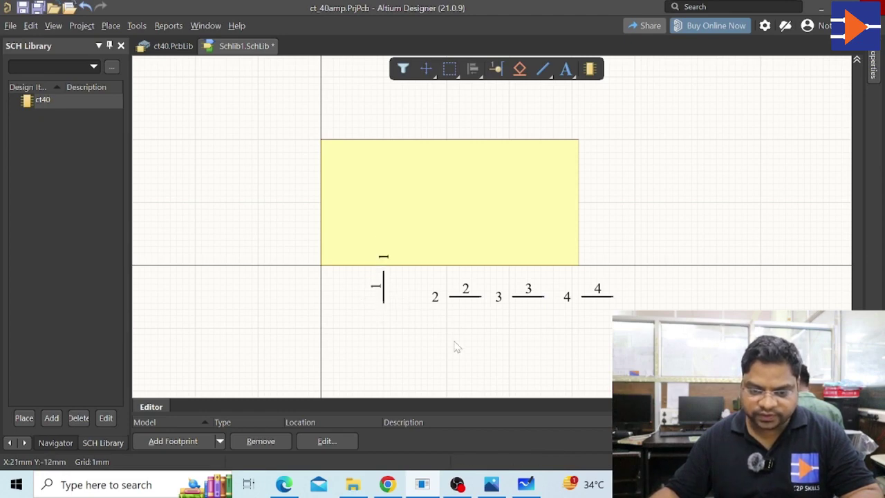
- Rotate pin 2 upright like pin 1 and attach both pins to the lower edge of the body
mouse_move(468, 304)
left_mouse_down()
mouse_move(461, 322)
mouse_move(474, 306)
mouse_move(464, 301)
mouse_move(472, 263)
mouse_move(478, 306)
left_mouse_up()
key("space")
key("space")
key("space")
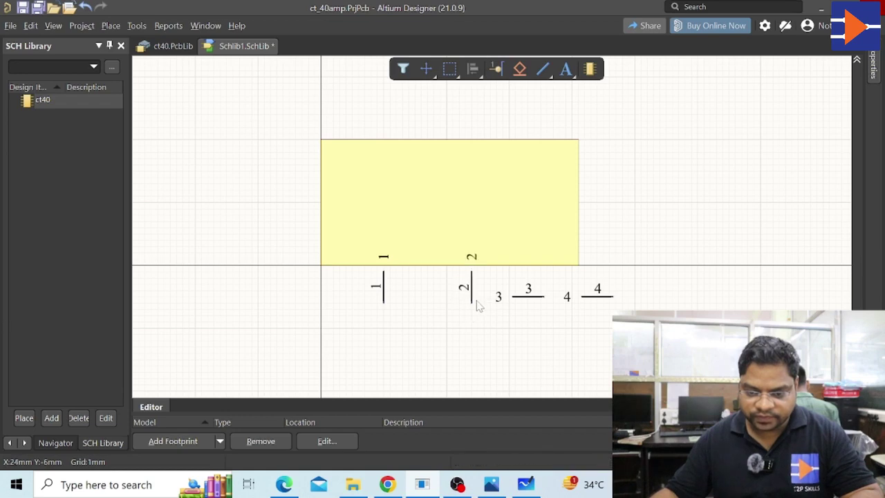
left_click(528, 298)
left_click_drag(385, 297, 388, 303)
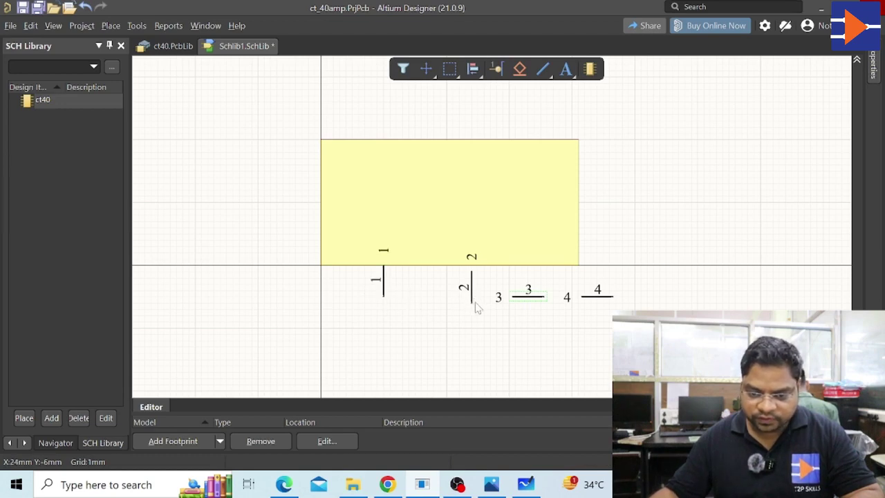
left_click_drag(476, 307, 481, 307)
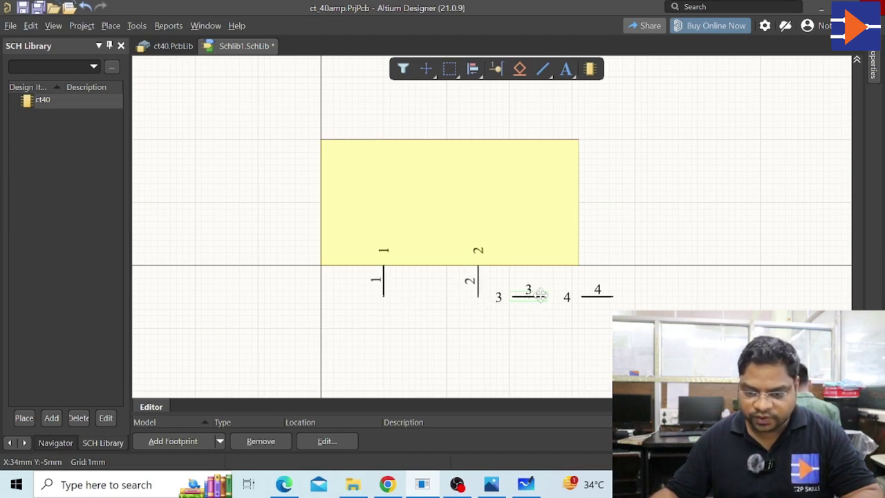
- Rotate pins 3 and 4 upright and attach them to the body's upper edge, with pin 3 left of pin 4
left_click_drag(540, 296, 367, 136)
key("space")
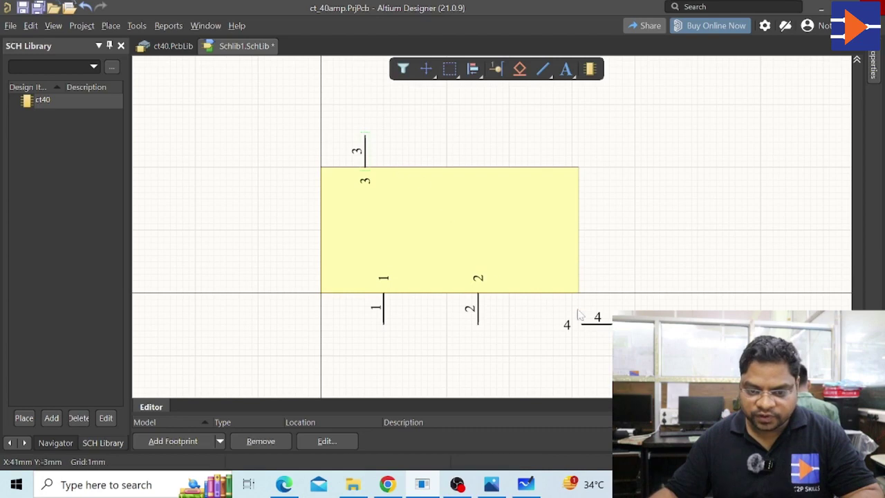
left_click_drag(602, 330, 508, 140)
key("space")
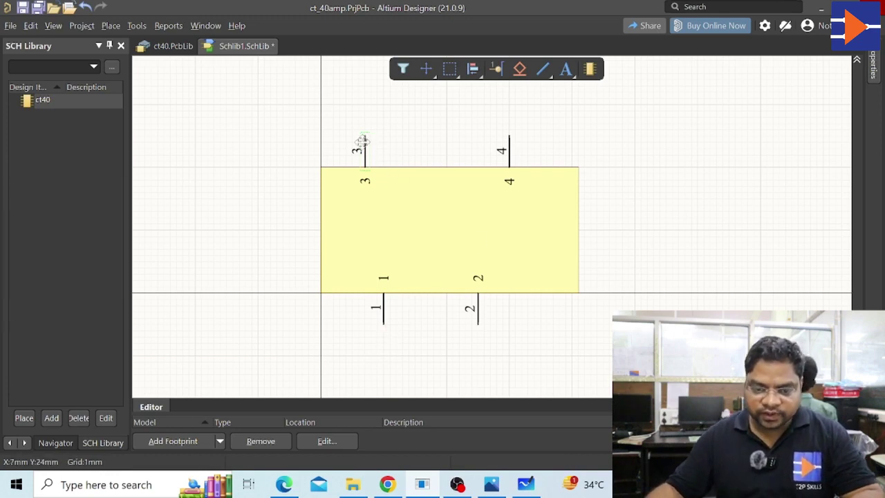
- Swap the two upper pins so that pin 4 sits on the left and pin 3 on the right
left_click_drag(363, 141, 383, 140)
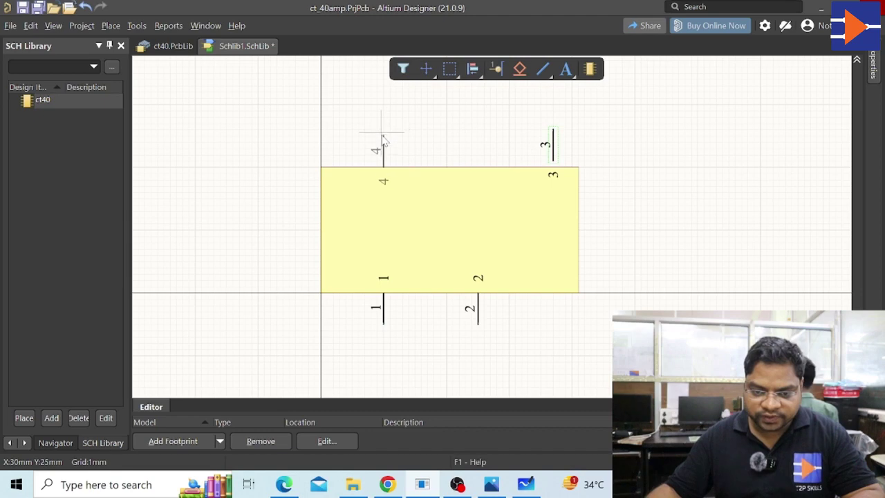
left_click_drag(549, 142, 497, 136)
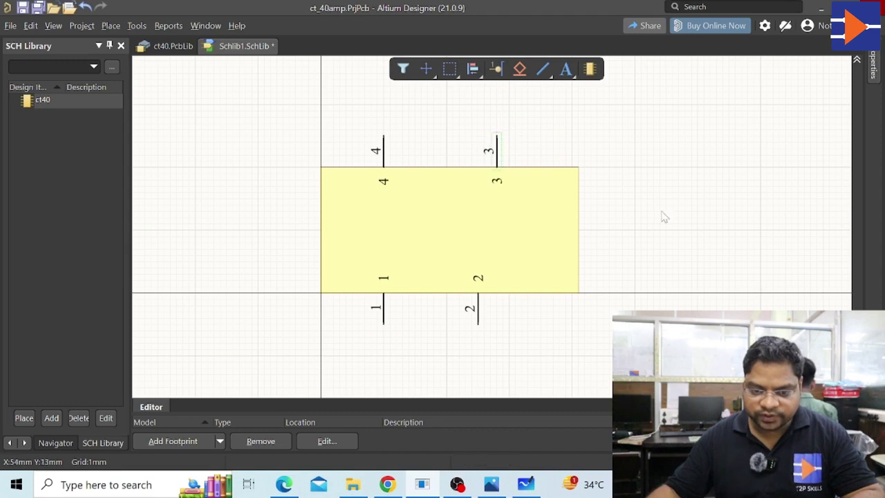
left_click(663, 223)
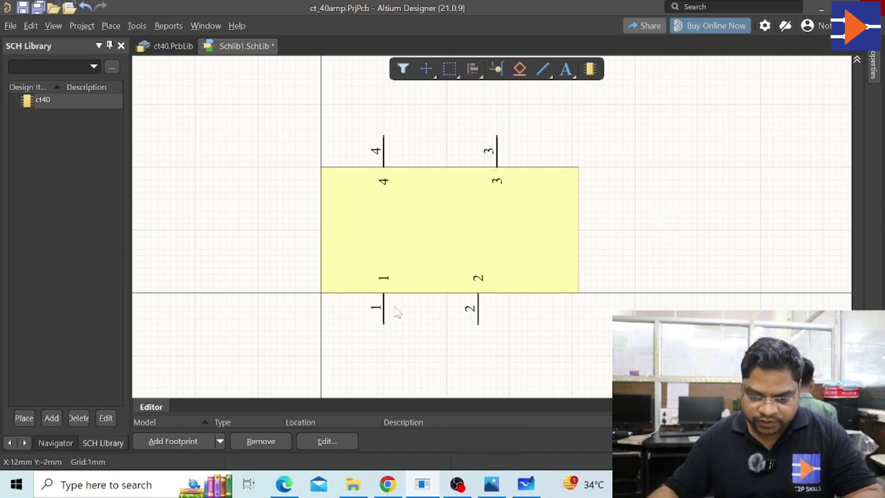
- Shift pins 1 and 2 to the right along the lower edge and pin 3 further right along the upper edge
left_click_drag(385, 314, 415, 316)
left_click_drag(480, 312, 504, 323)
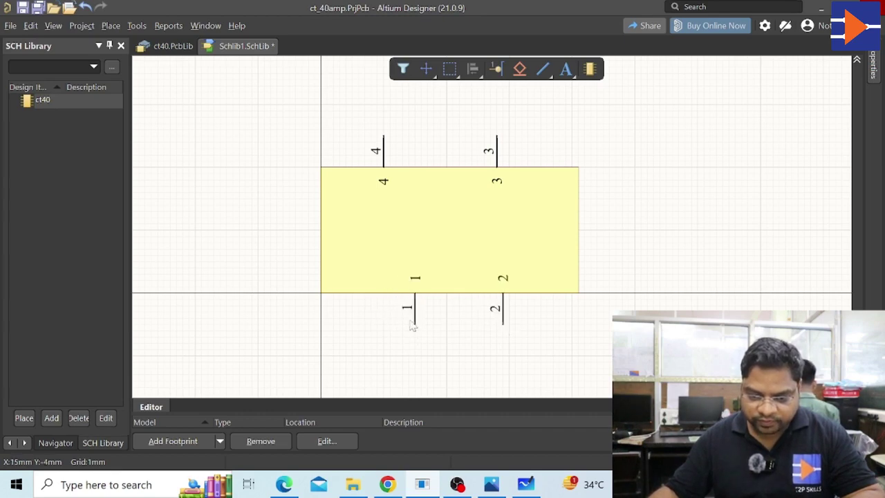
left_click_drag(418, 319, 430, 323)
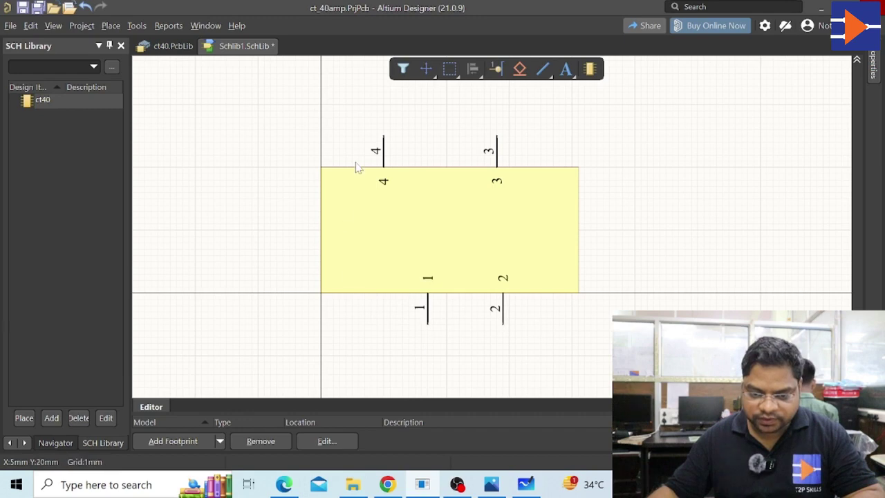
left_click_drag(498, 156, 542, 156)
- Draw a small arc inside the symbol body, below and to the right of pin 4
right_click(429, 103)
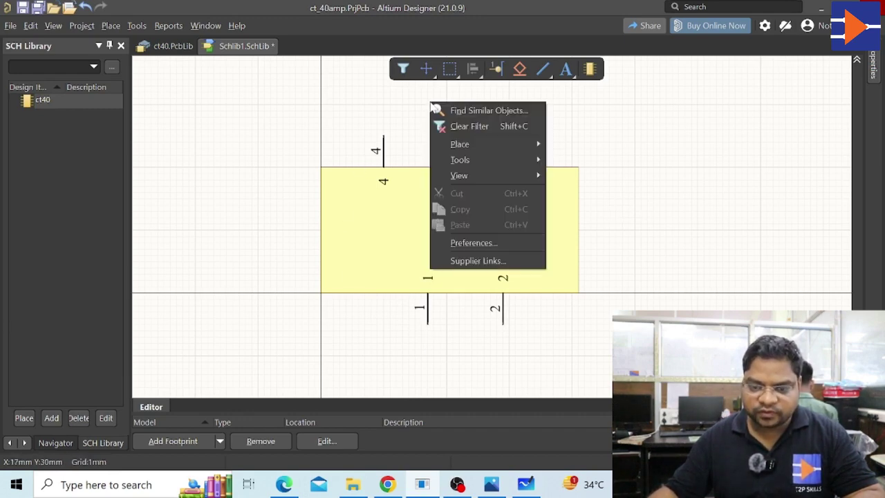
mouse_move(470, 145)
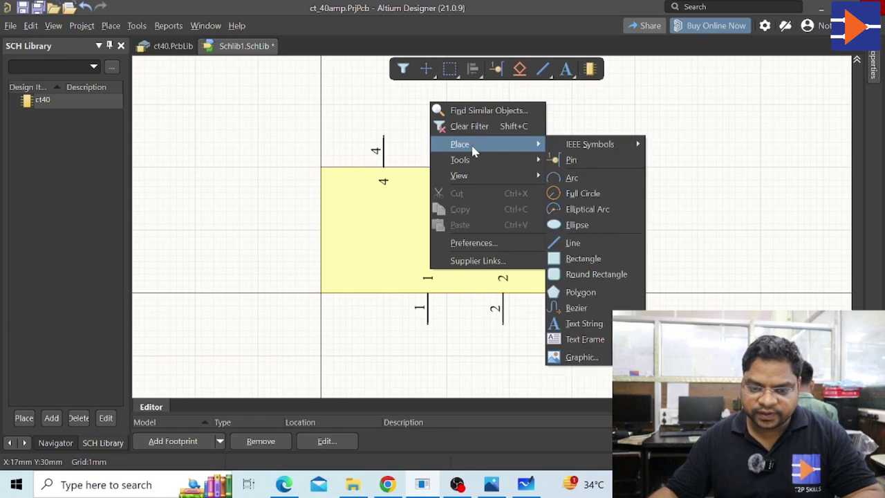
left_click(573, 179)
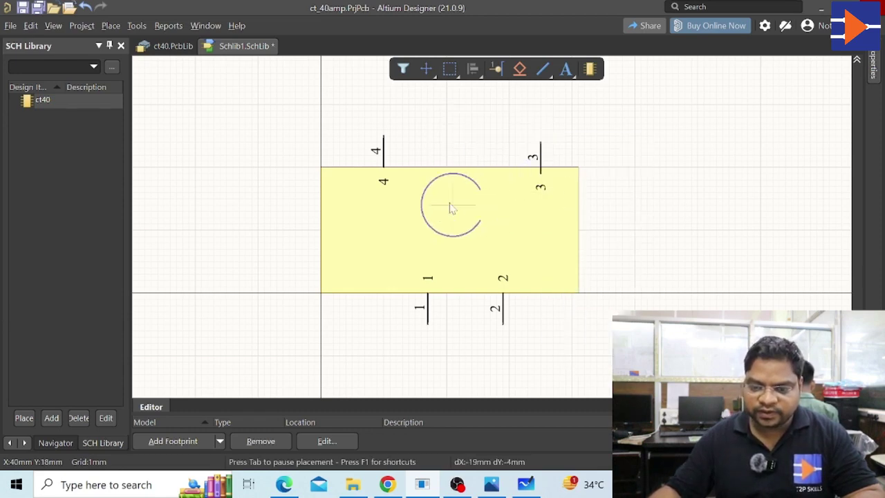
left_click(416, 206)
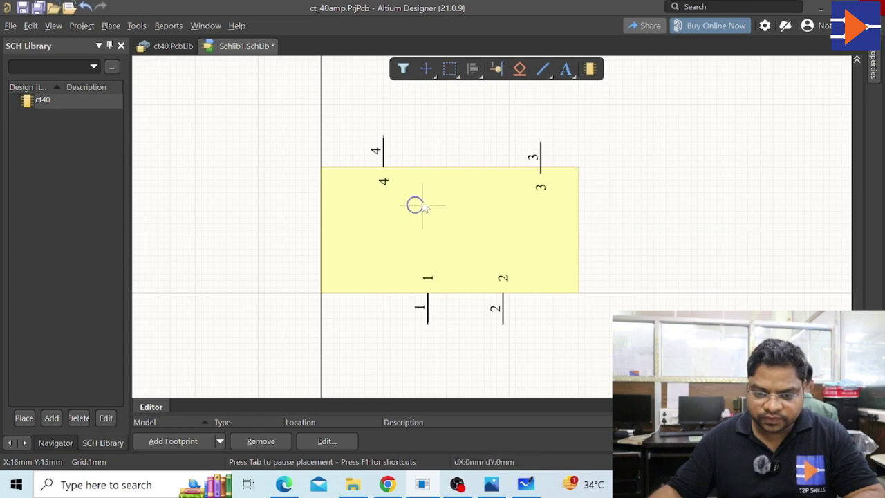
left_click(426, 210)
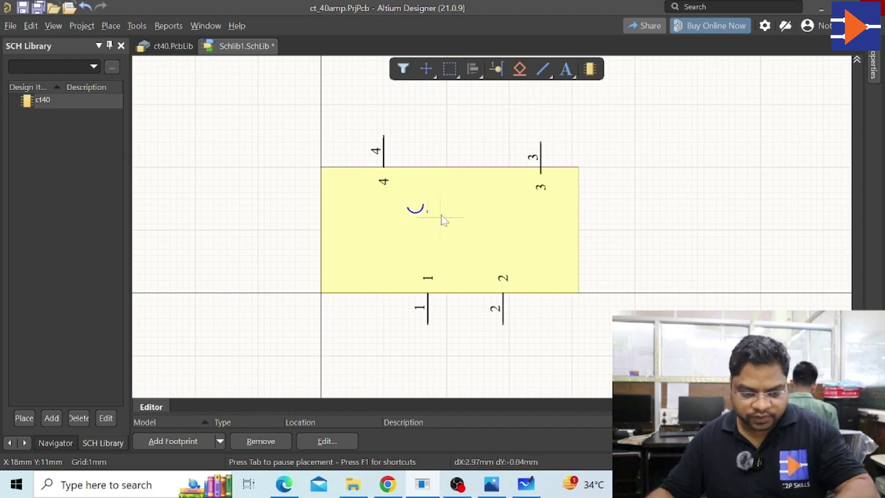
right_click(420, 215)
- Delete the small arc from the symbol body
left_click(419, 213)
left_click(427, 210)
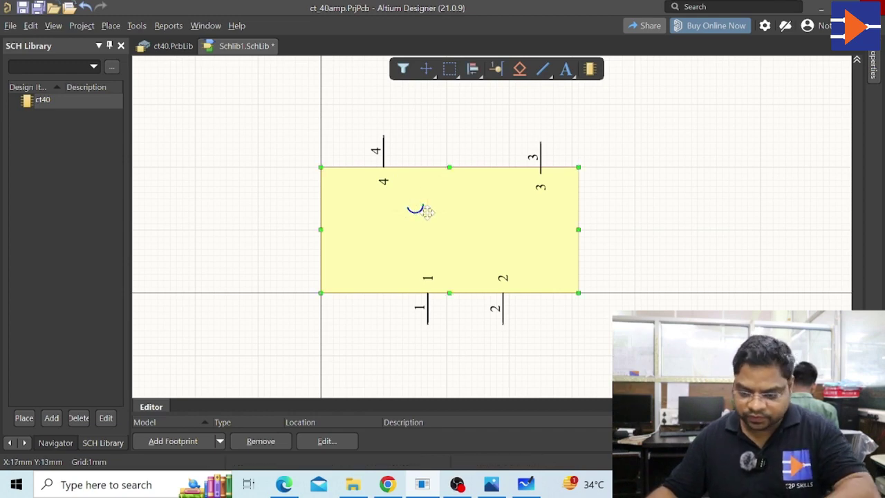
left_click(412, 206)
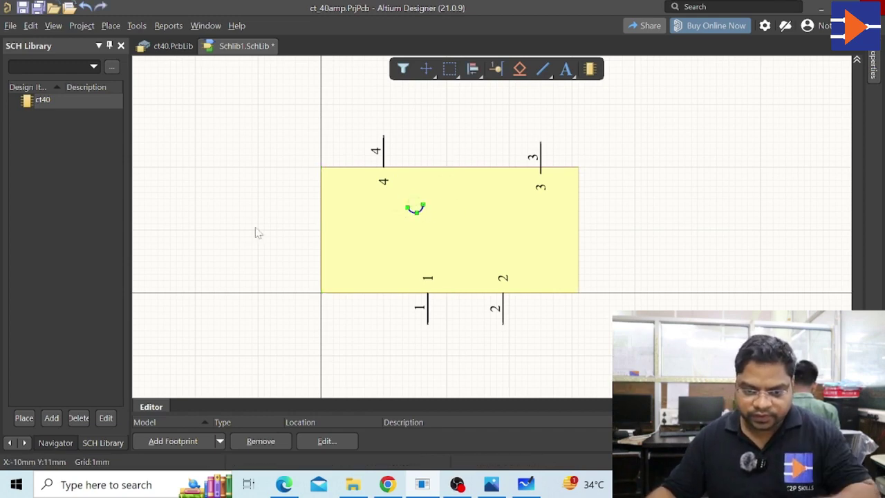
key("Delete")
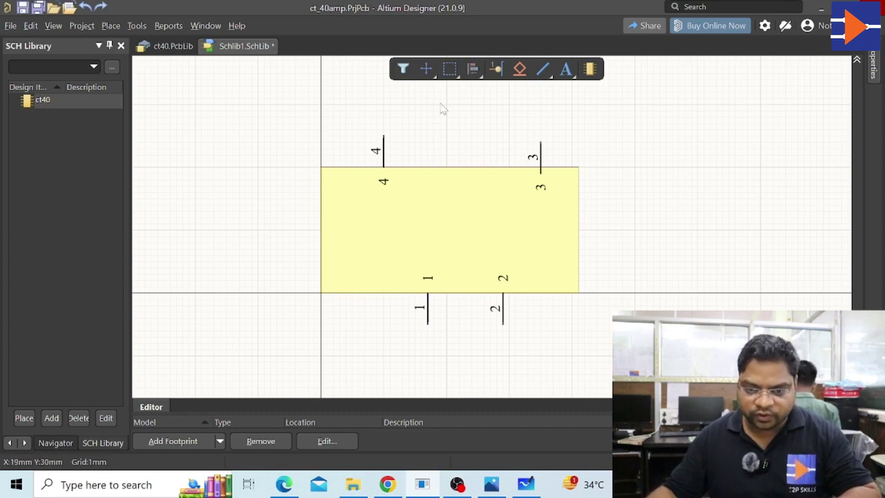
- Draw a wide, flat ellipse inside the symbol body near its upper edge, overlapping pin 4's label
right_click_drag(469, 131, 466, 129)
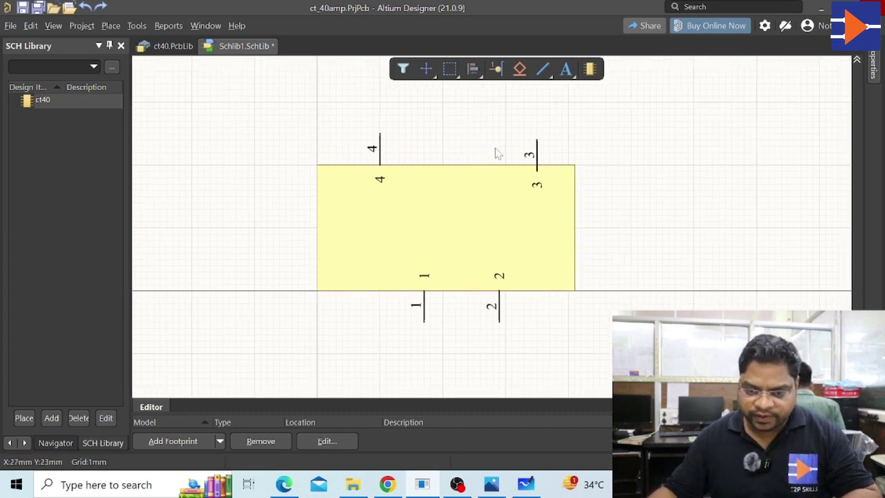
right_click(624, 163)
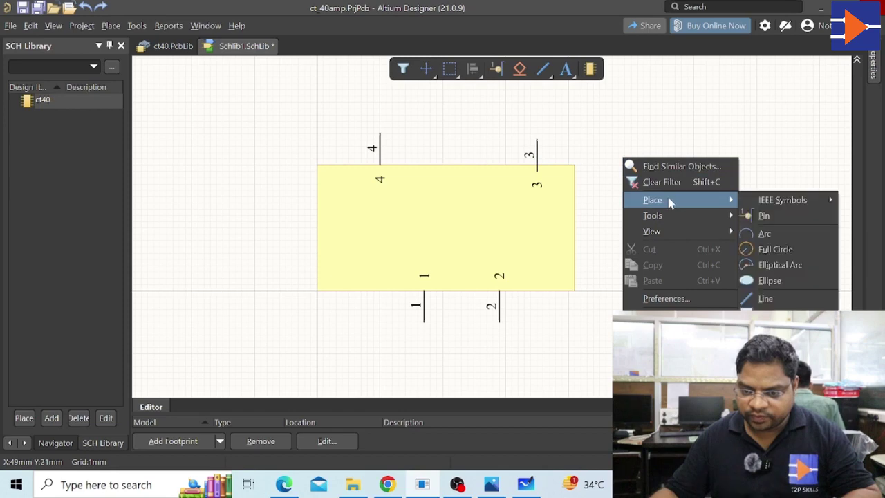
mouse_move(735, 206)
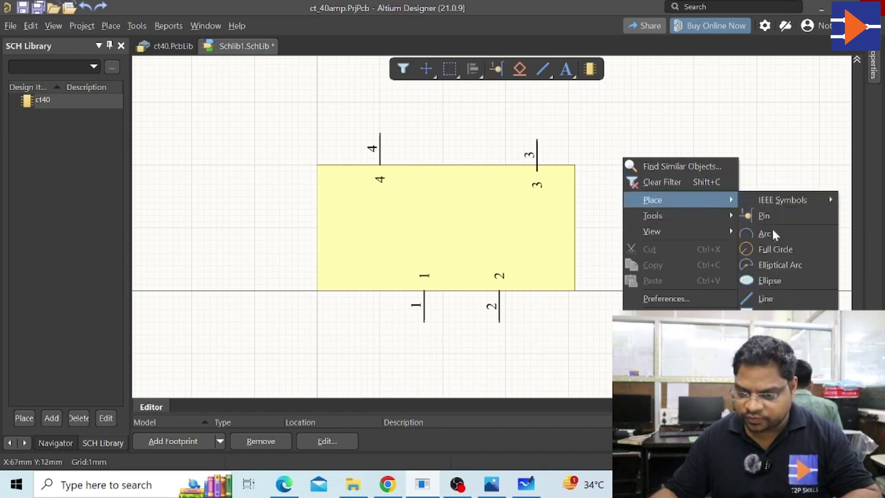
left_click(785, 284)
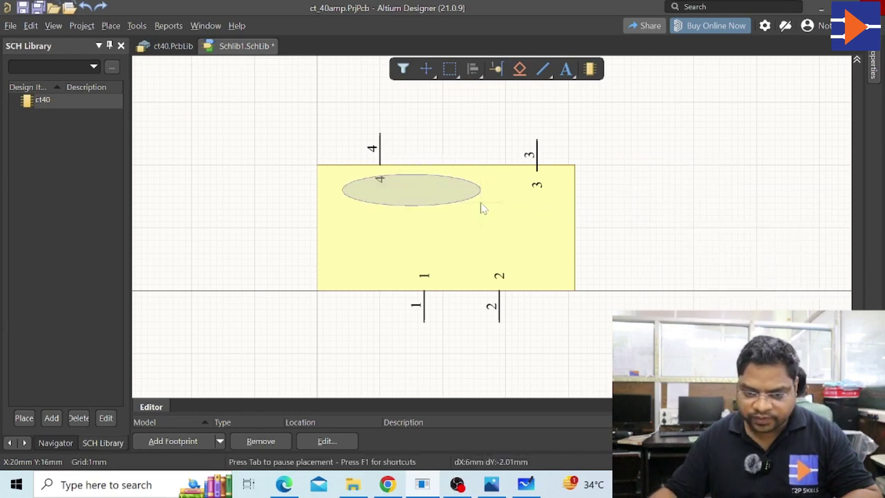
left_click(477, 197)
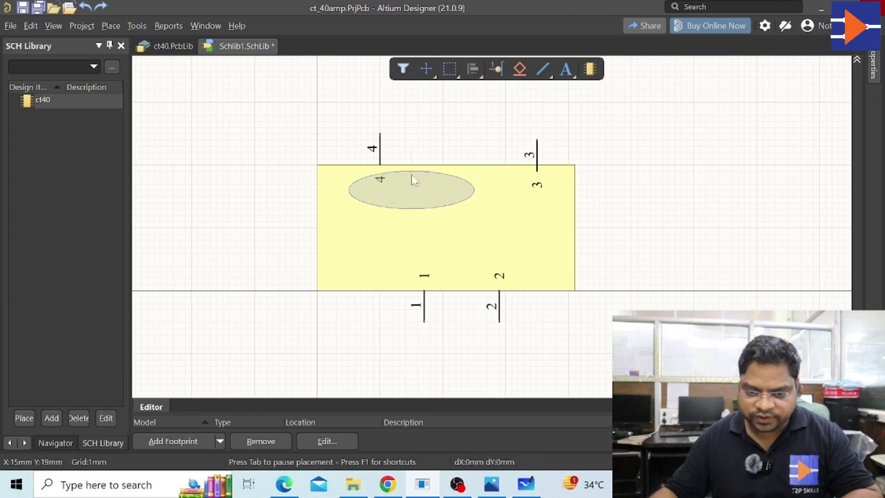
left_click(462, 209)
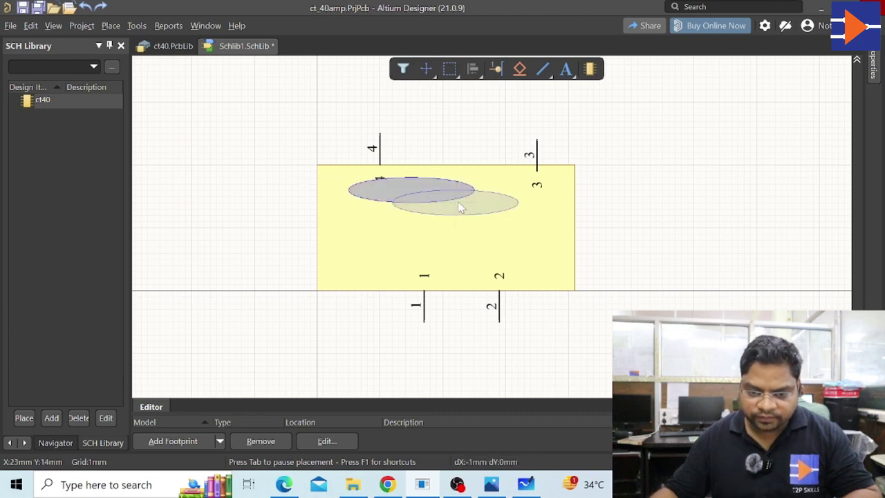
right_click(512, 243)
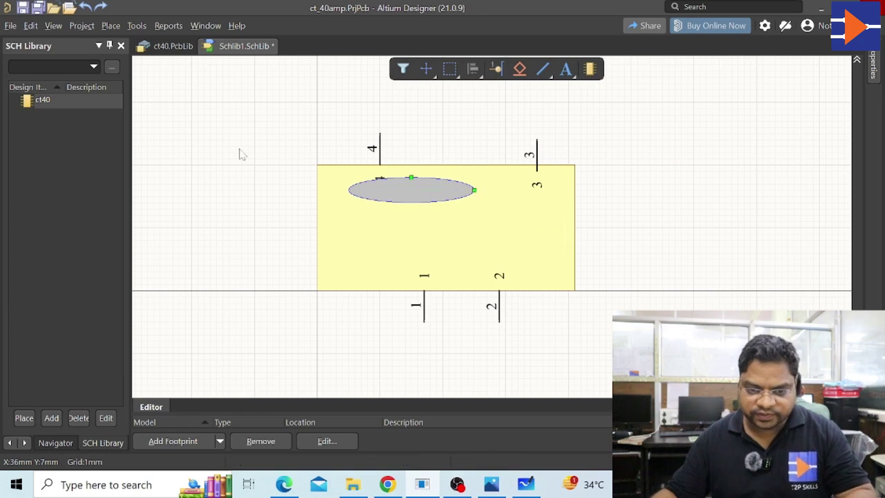
left_click(240, 151)
double_click(416, 199)
left_click_drag(415, 201, 404, 191)
key("ctrl+z")
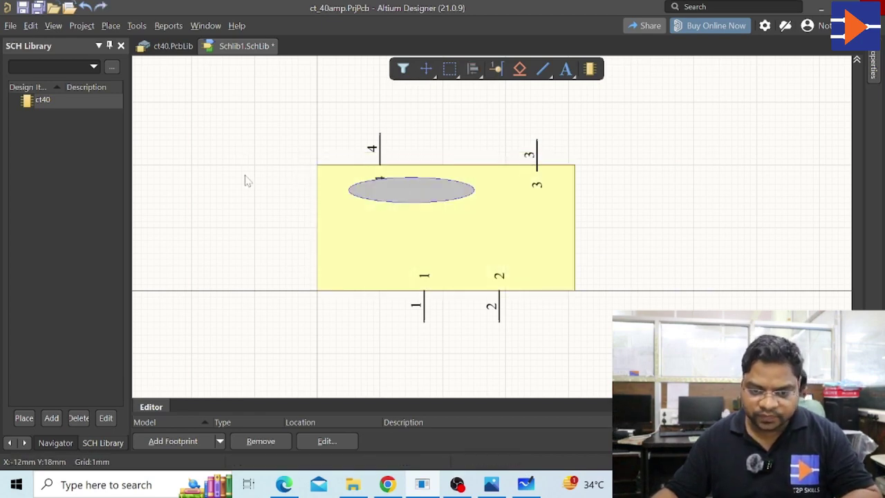
- Shift the ellipse to the right so that it sits between pins 4 and 3
left_click(414, 179)
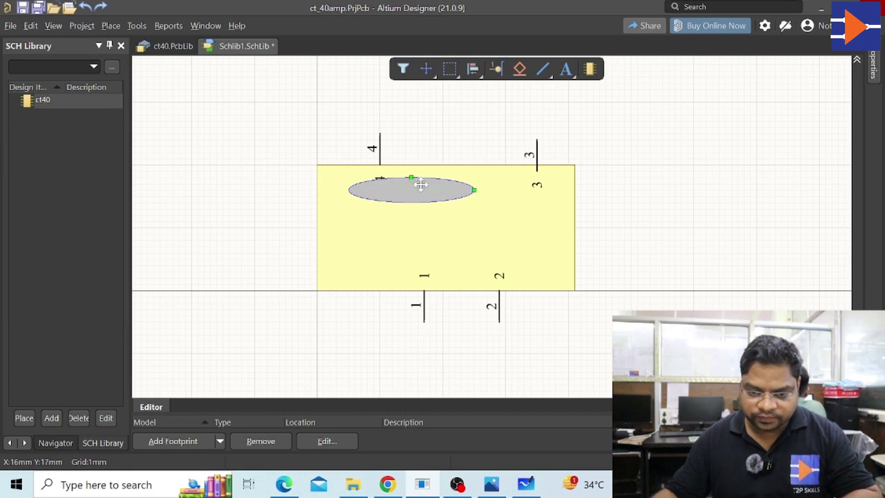
left_click_drag(420, 184, 469, 183)
left_click(651, 239)
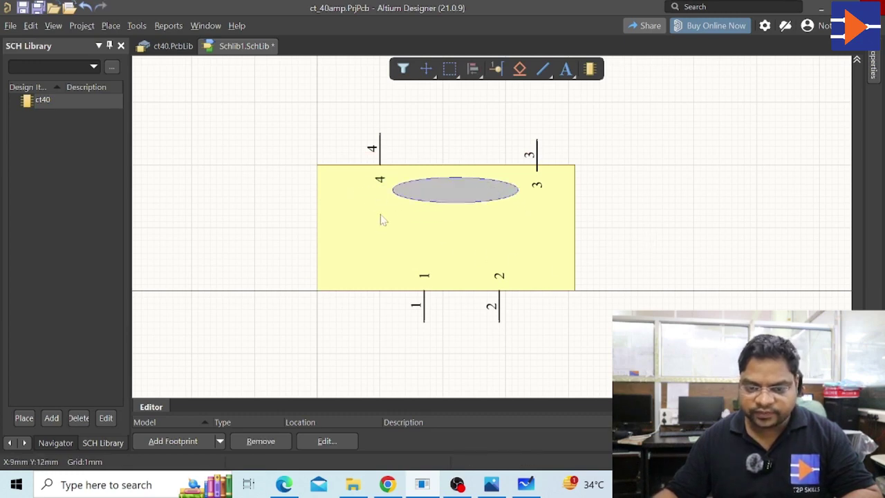
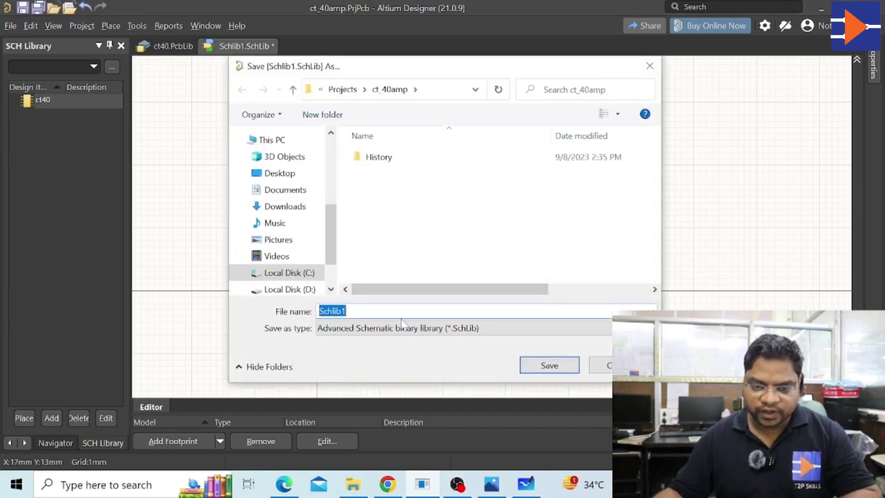
- Save the schematic library as ct40 in the ct_40amp project folder
type("ct40")
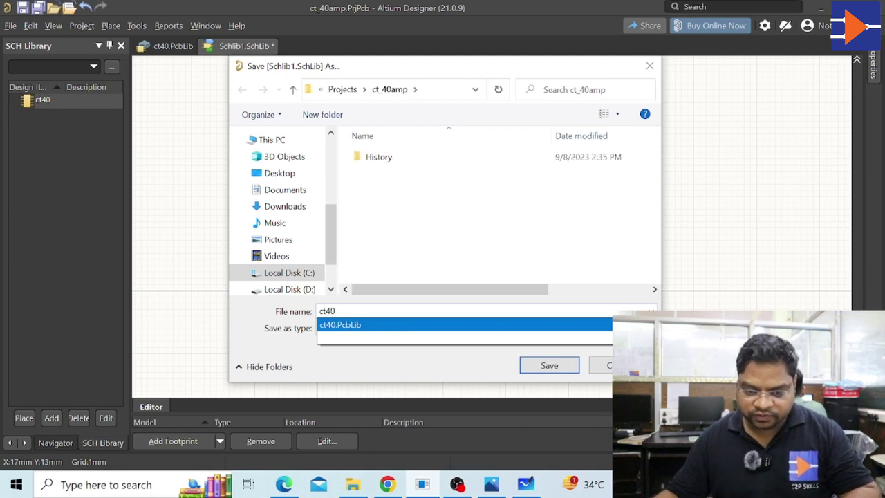
left_click(549, 365)
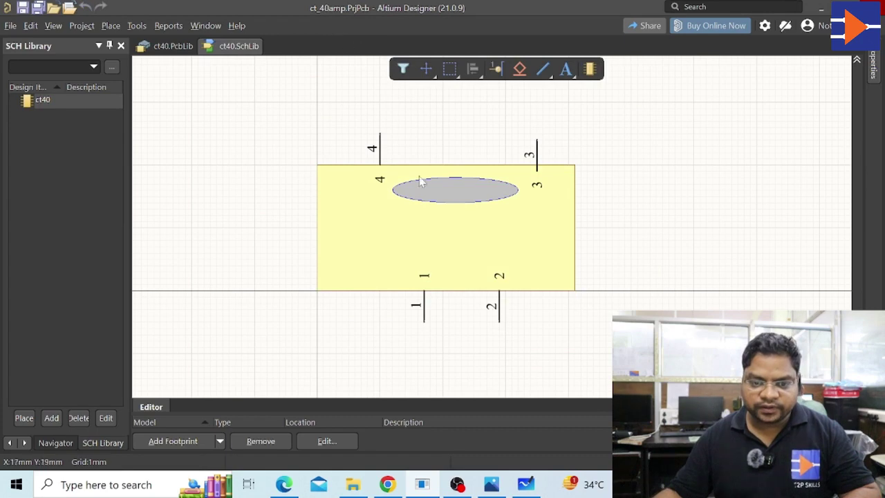
scroll(394, 177, "up", 3)
scroll(394, 177, "down", 2)
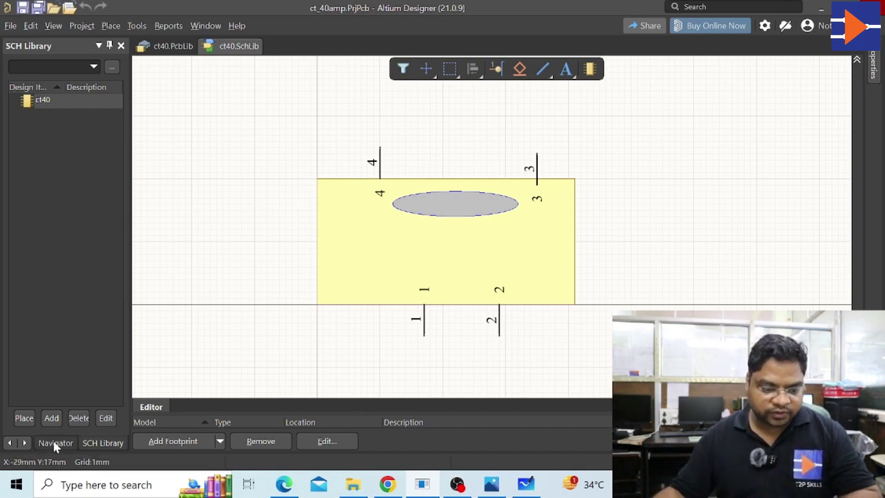
- Validate the PCB project ct_40amp.PrjPcb
left_click(11, 443)
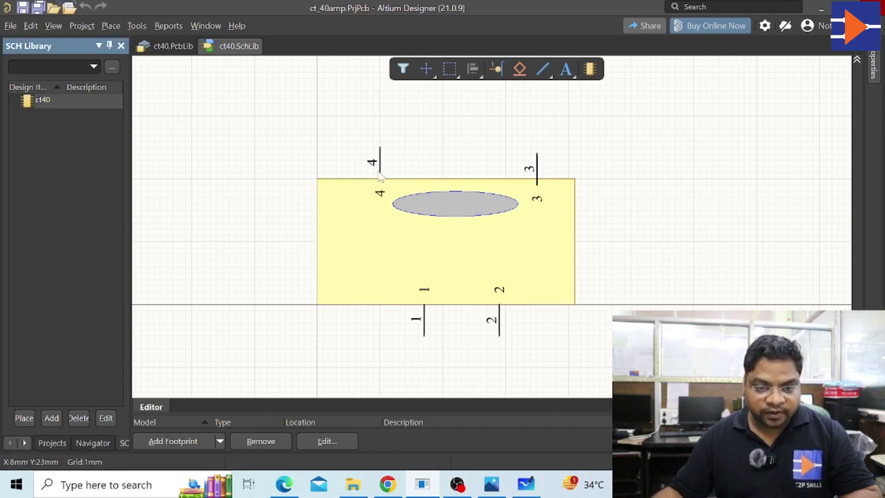
left_click(84, 27)
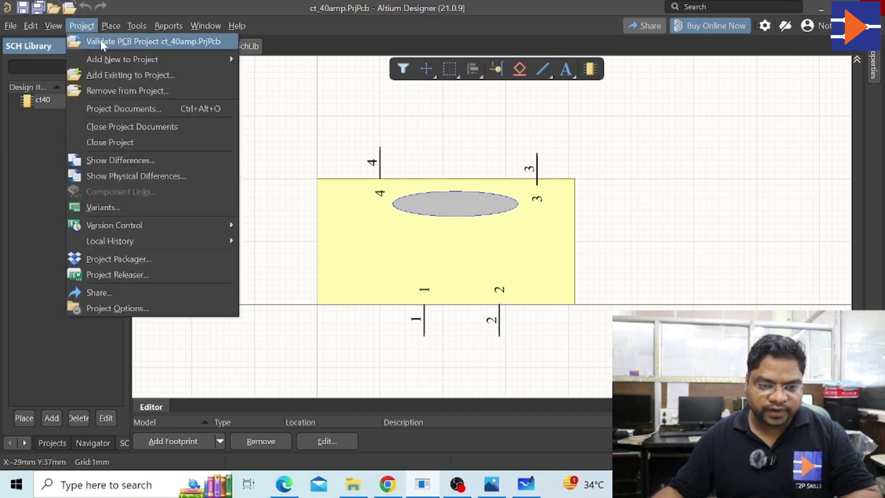
left_click(102, 42)
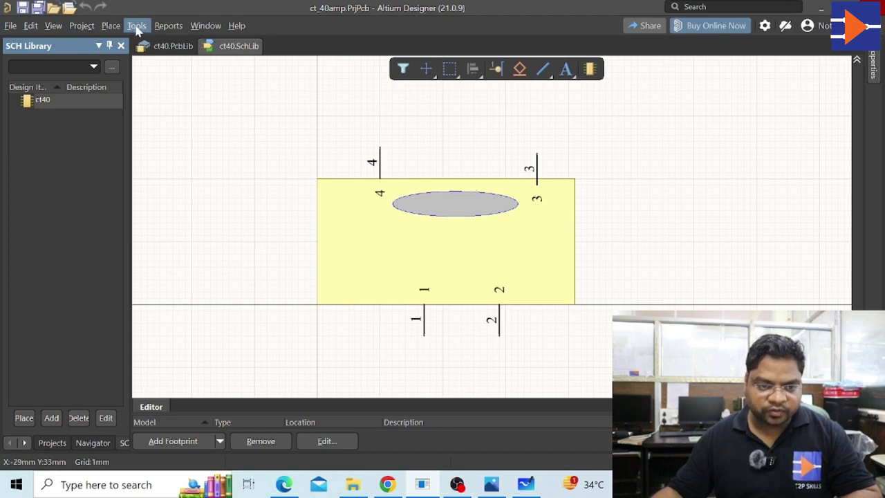
left_click(77, 26)
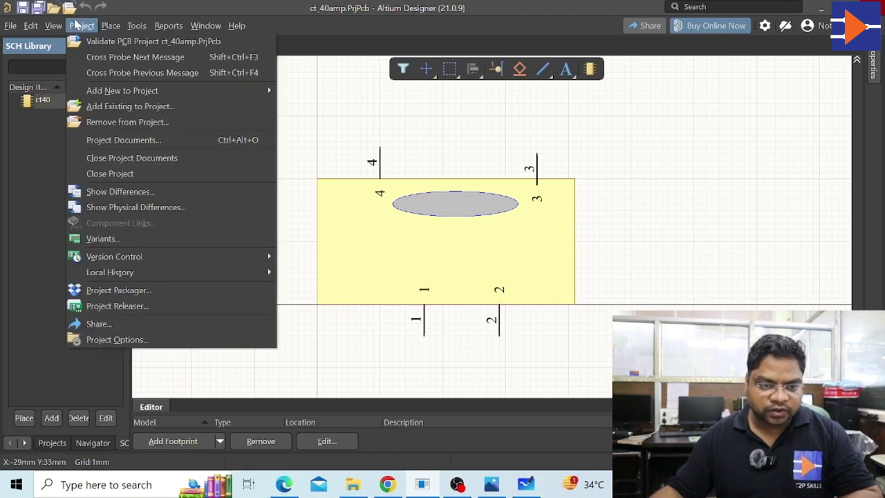
left_click(436, 131)
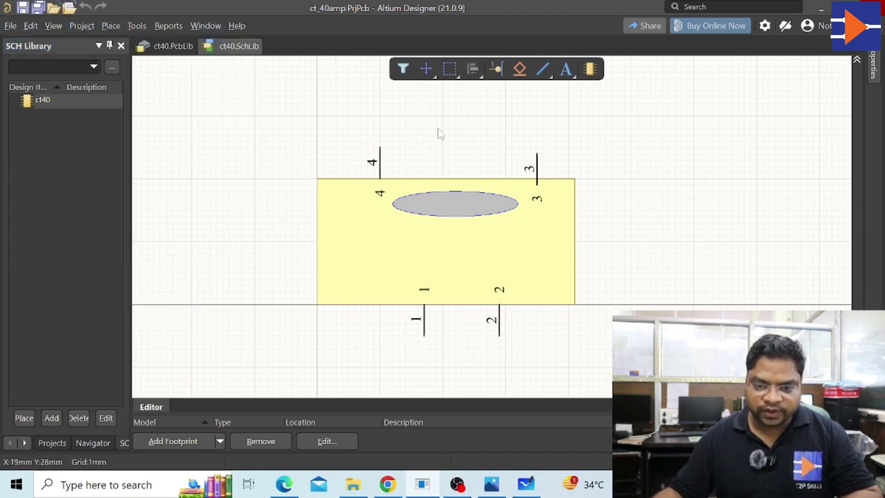
scroll(557, 291, "down", 1)
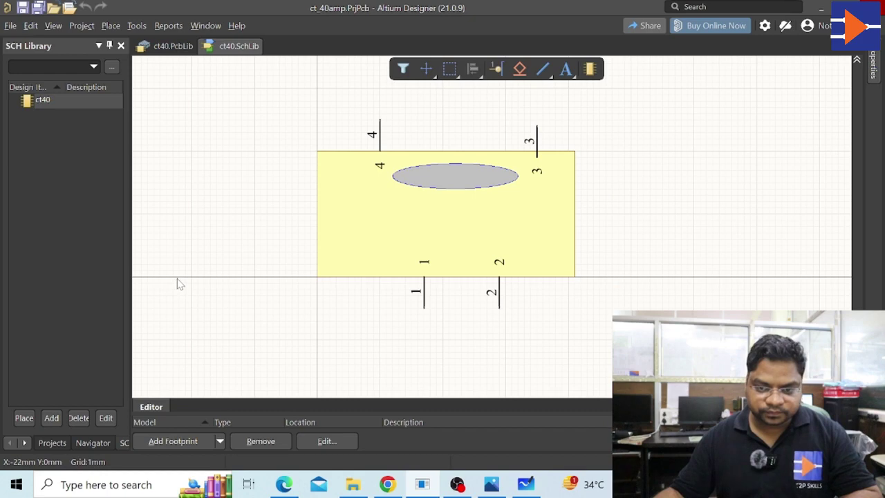
- Add a new schematic sheet and a new PCB document to the ct_40amp.PrjPcb project
left_click(52, 443)
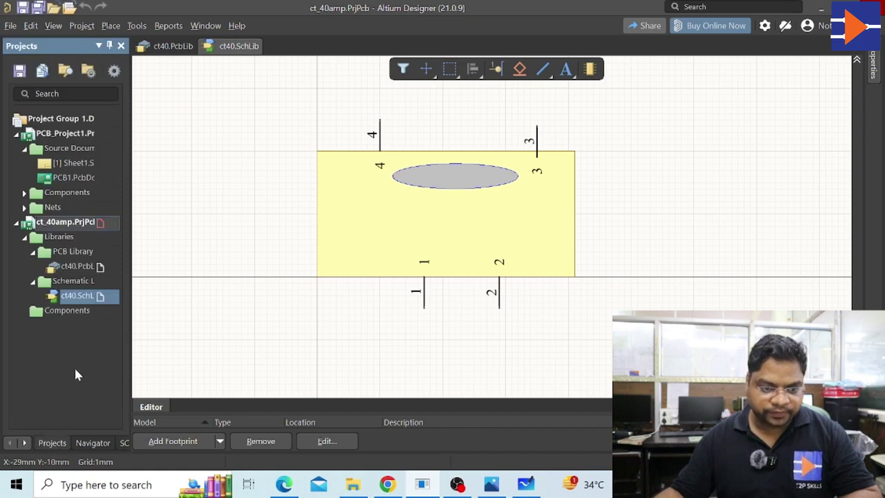
right_click(62, 223)
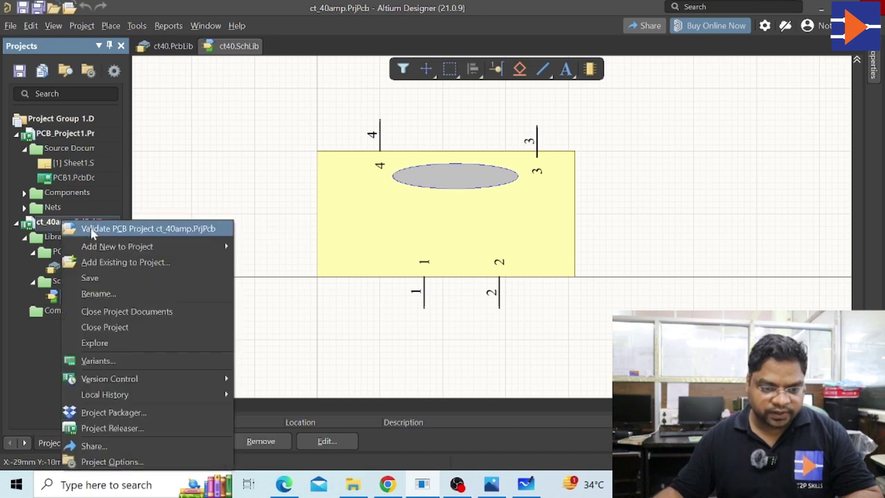
mouse_move(109, 249)
left_click(273, 246)
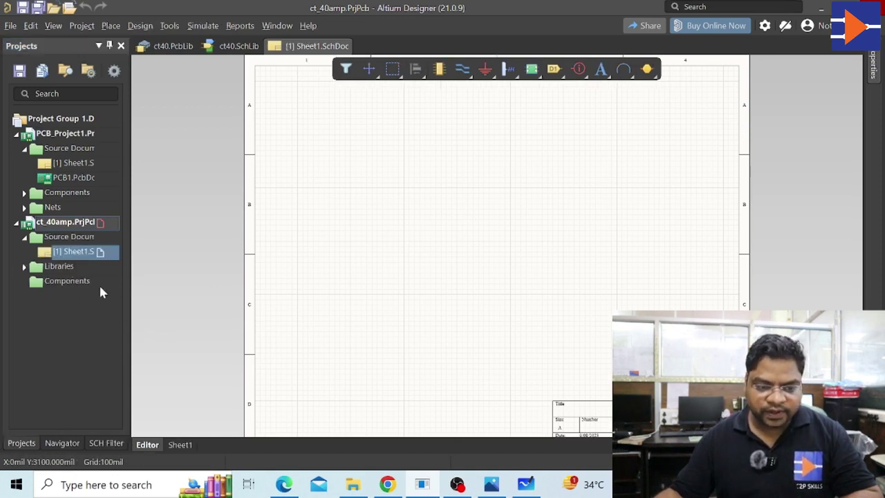
right_click(65, 223)
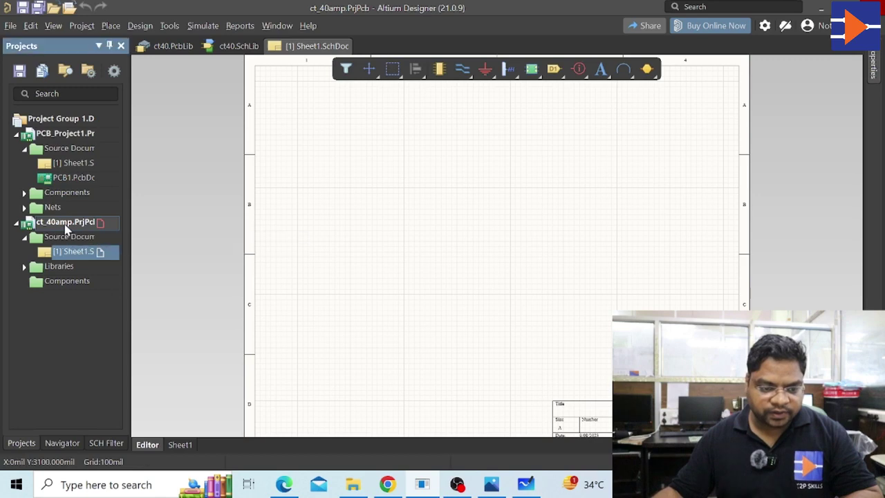
mouse_move(138, 247)
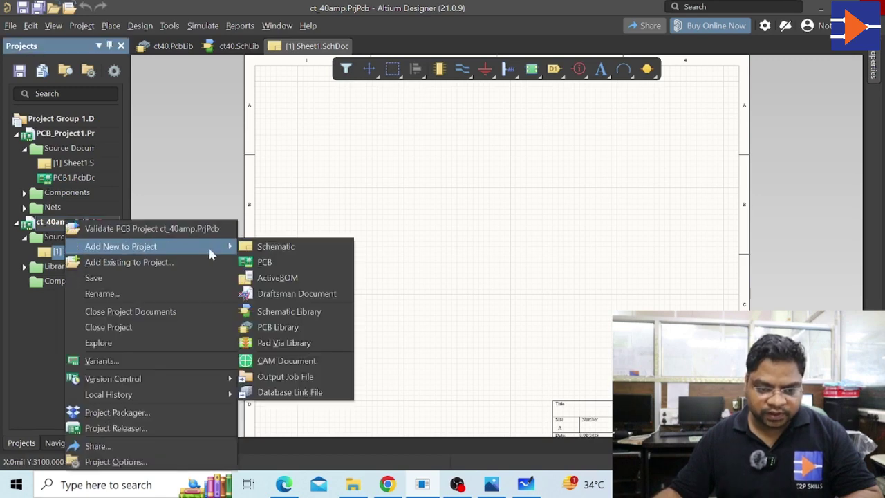
left_click(263, 264)
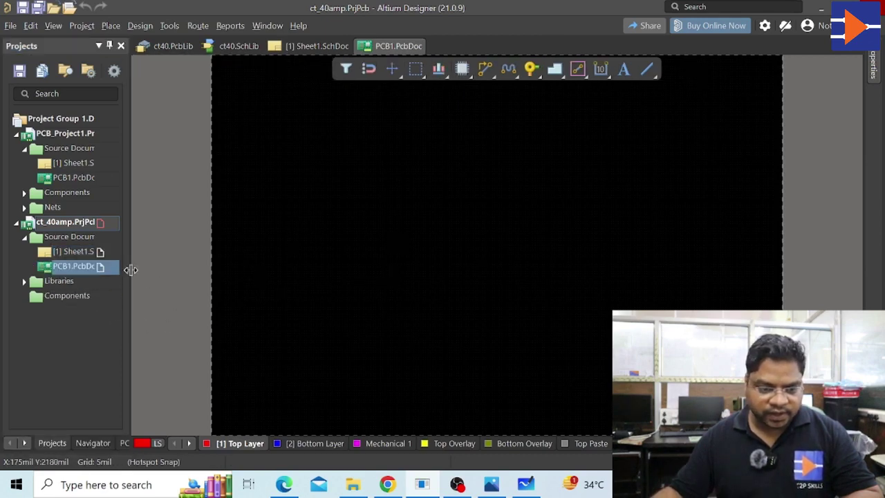
- Open the ct_40amp project's schematic sheet and list the components of the ct40.SchLib library
double_click(84, 254)
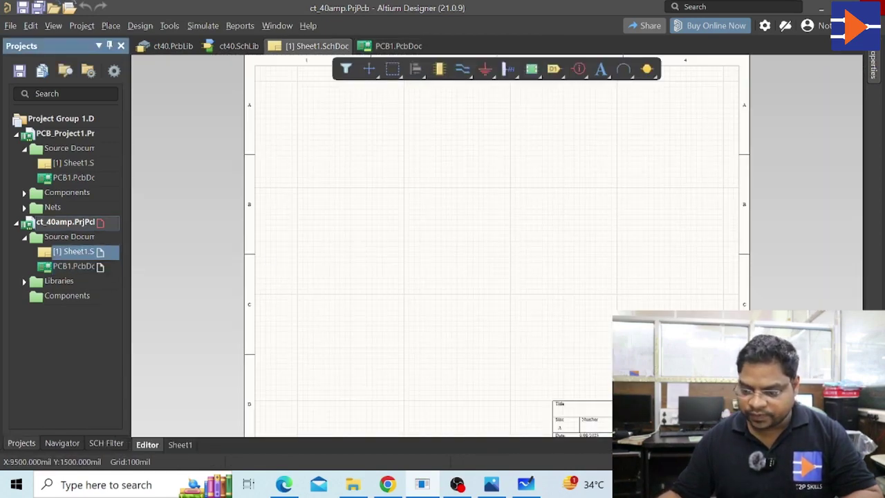
left_click(862, 462)
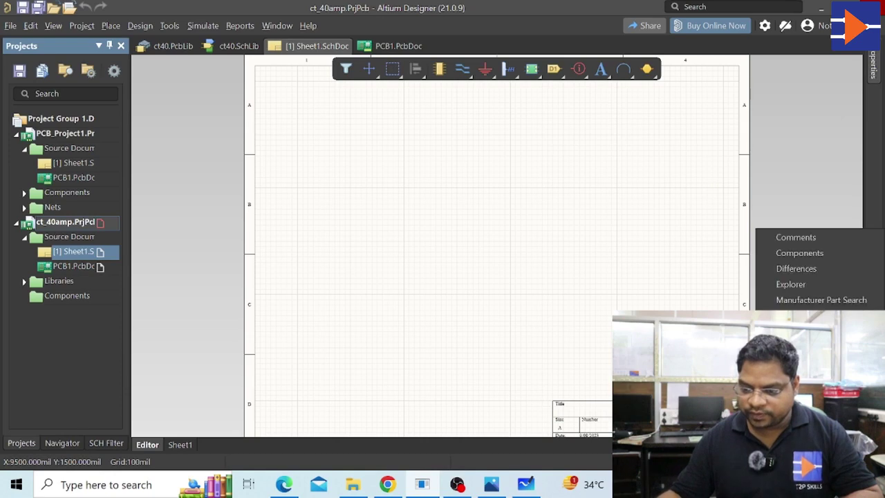
left_click(800, 253)
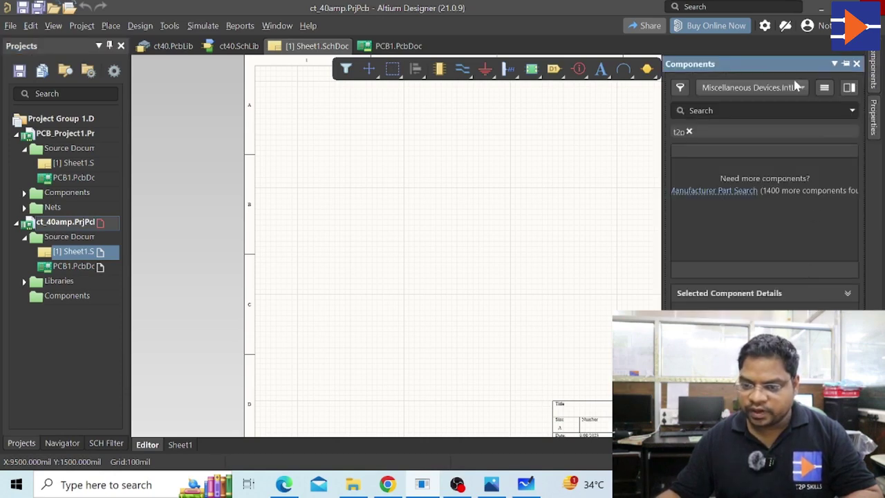
left_click(802, 89)
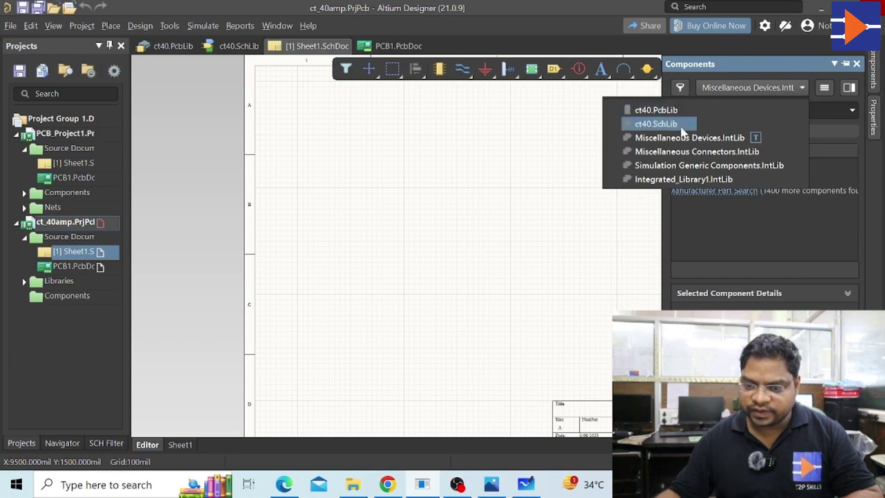
left_click(681, 124)
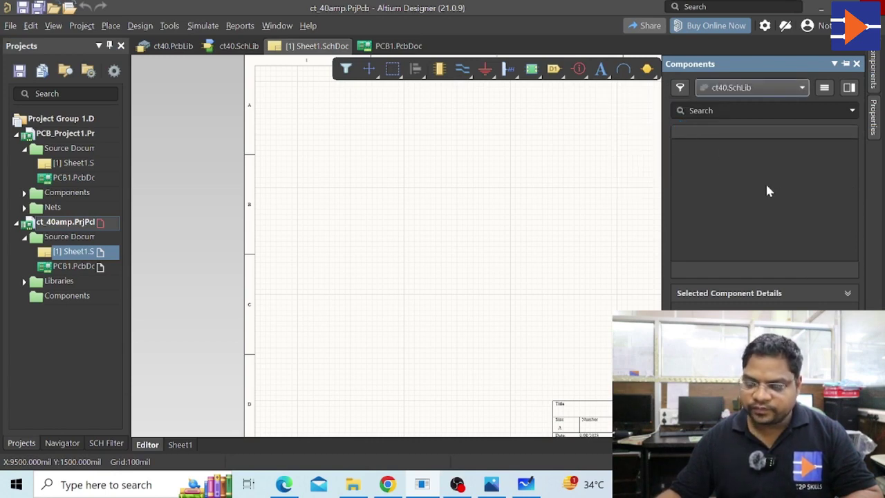
- Place the ct40 component in the upper-left area of the schematic sheet and select it
left_click(729, 149)
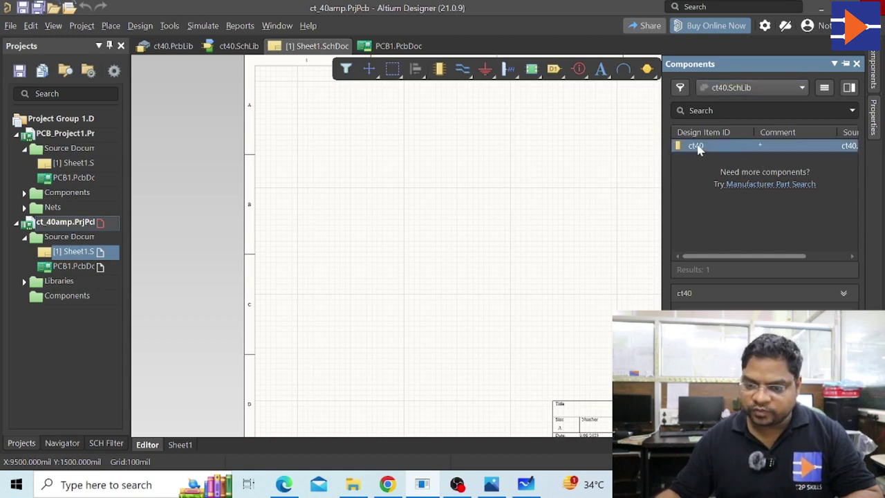
left_click_drag(695, 146, 360, 233)
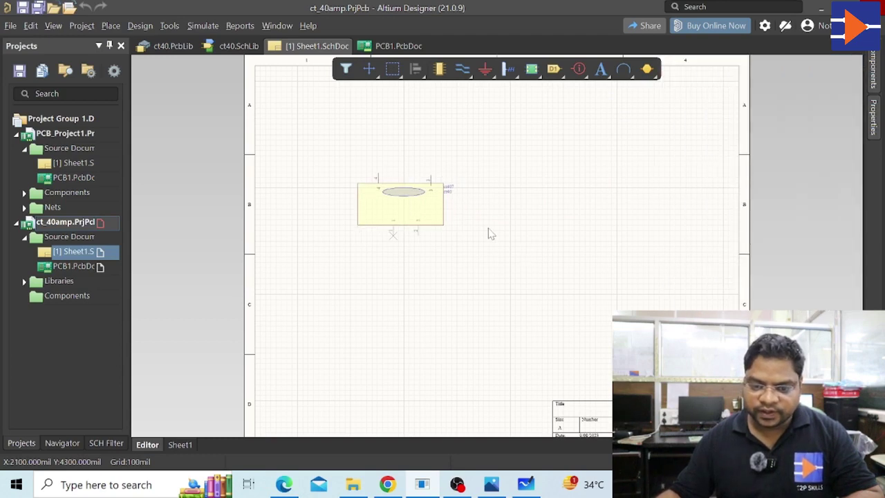
left_click(392, 233)
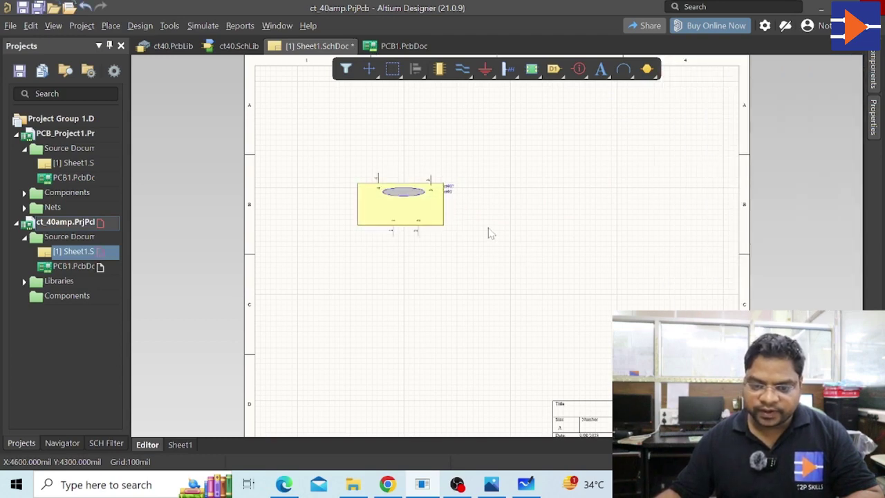
left_click(405, 214)
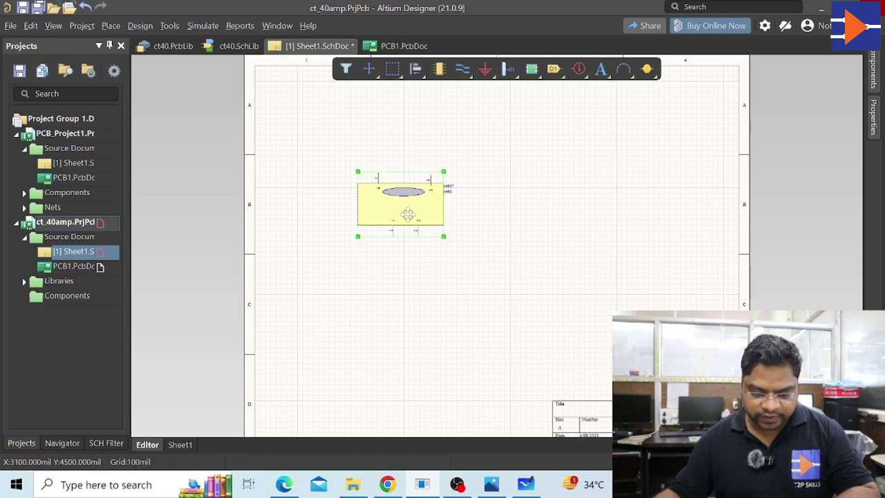
- Copy the selected ct40 component and paste two copies beside it in a horizontal row on the schematic sheet
key("ctrl+c")
key("ctrl+v")
left_click(503, 238)
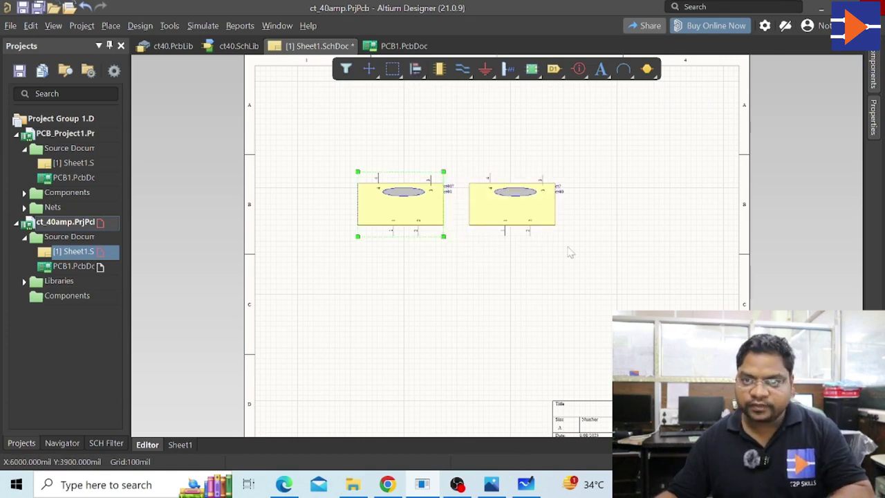
key("ctrl+v")
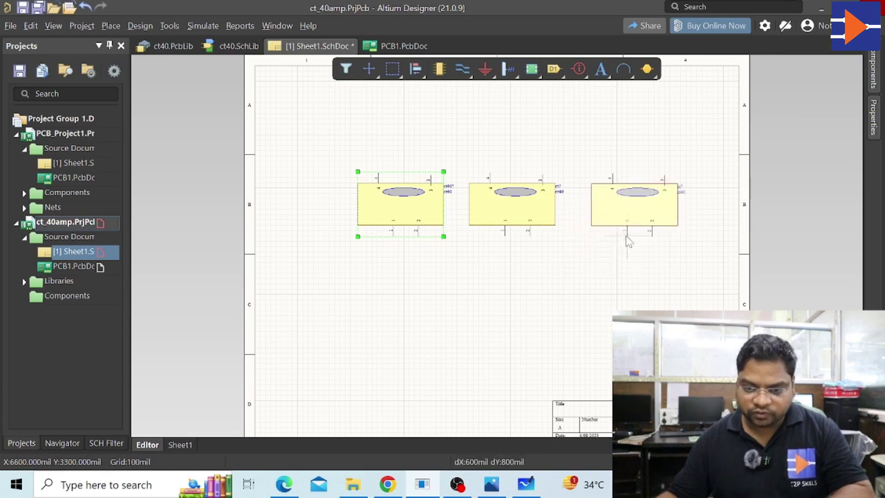
left_click(626, 235)
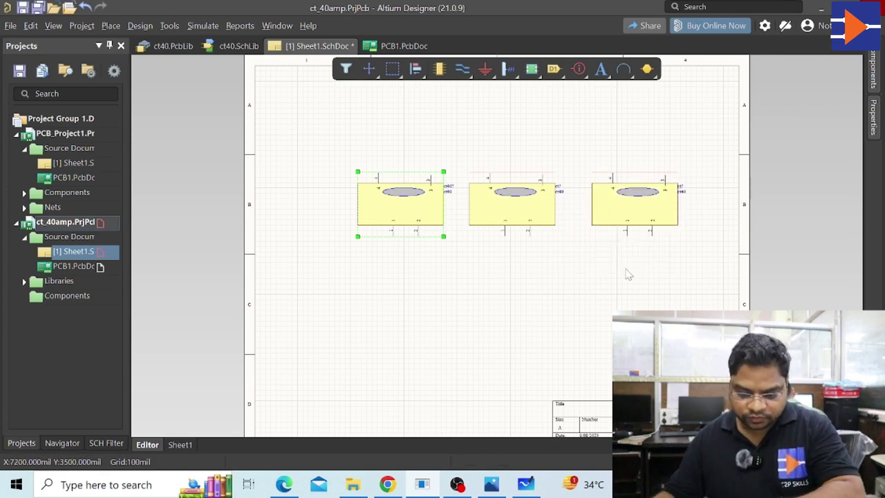
- Try to update the project's PCB document from the schematic with the three ct40 components
scroll(628, 274, "up", 2, "ctrl")
scroll(319, 171, "up", 1, "ctrl")
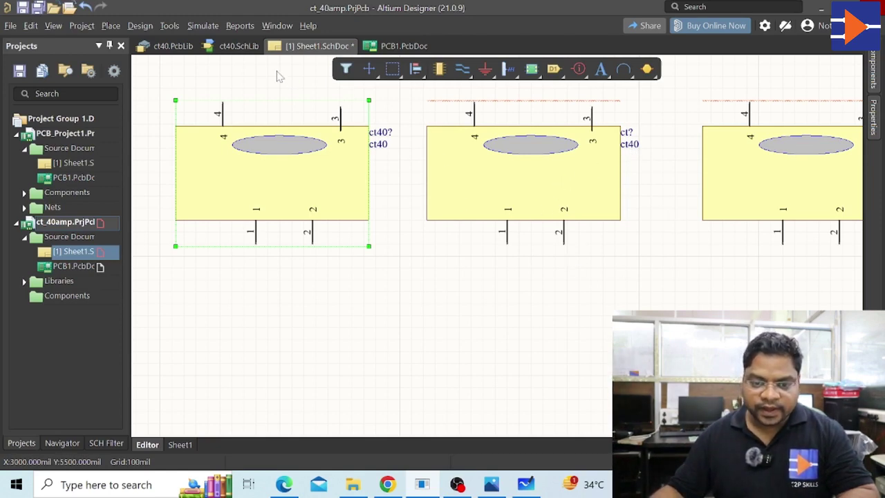
left_click(169, 26)
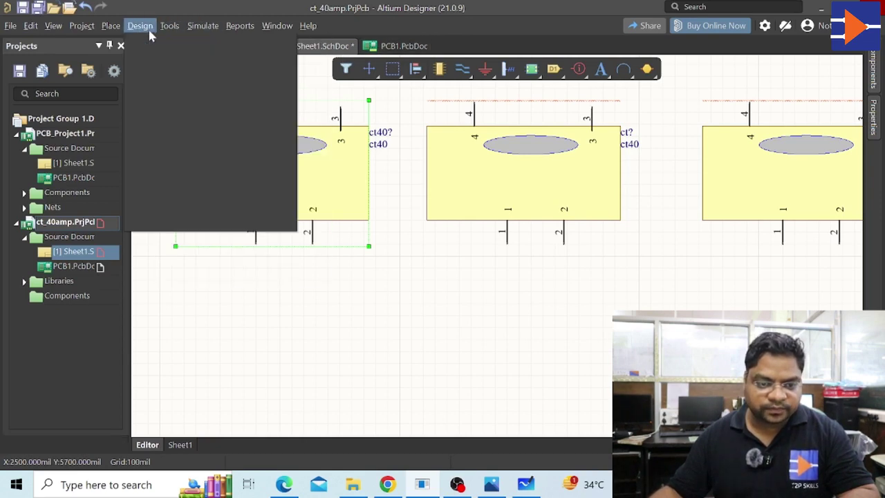
left_click(156, 41)
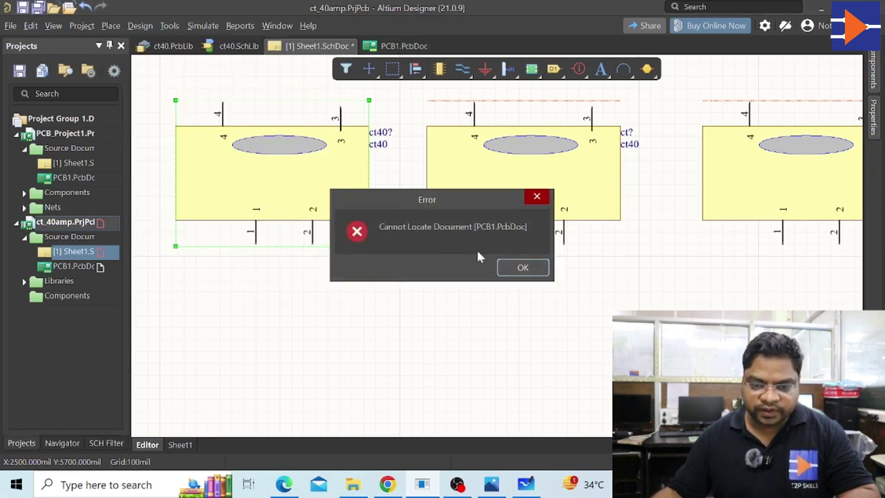
left_click(522, 268)
- Save the PCB document as PCB1 and the schematic sheet as Sheet1 in the ct_40amp project folder
double_click(83, 266)
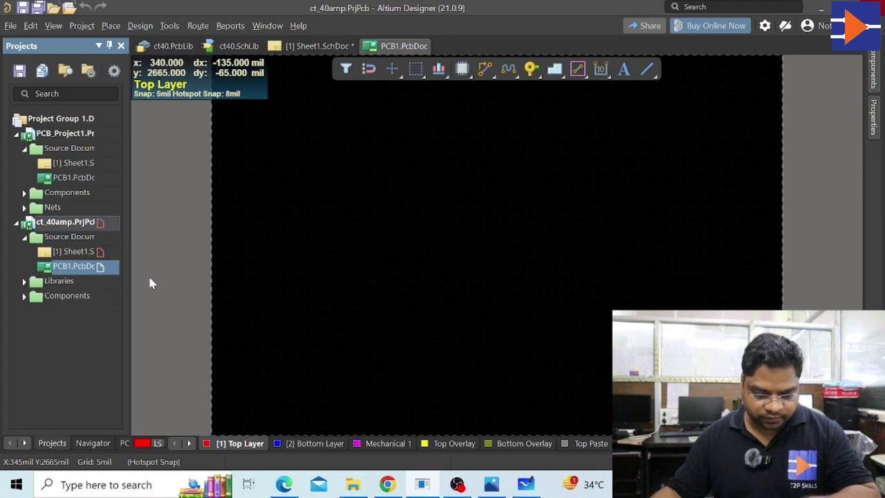
key("ctrl+s")
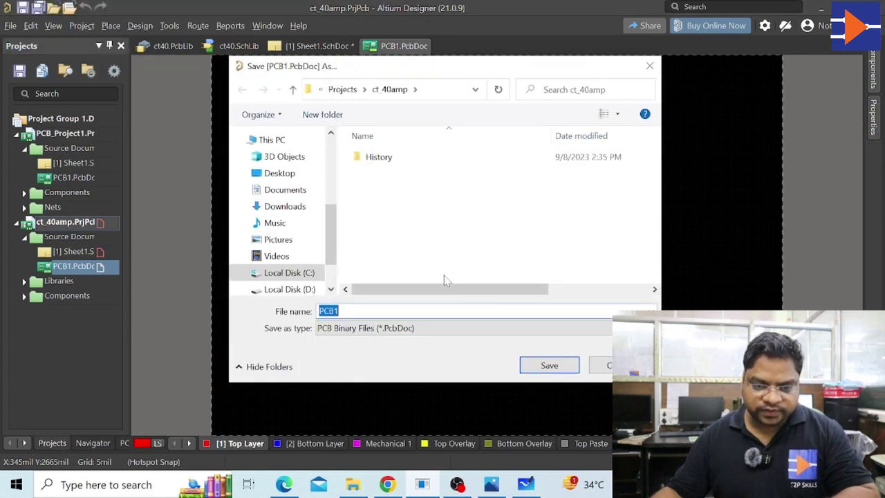
left_click(547, 364)
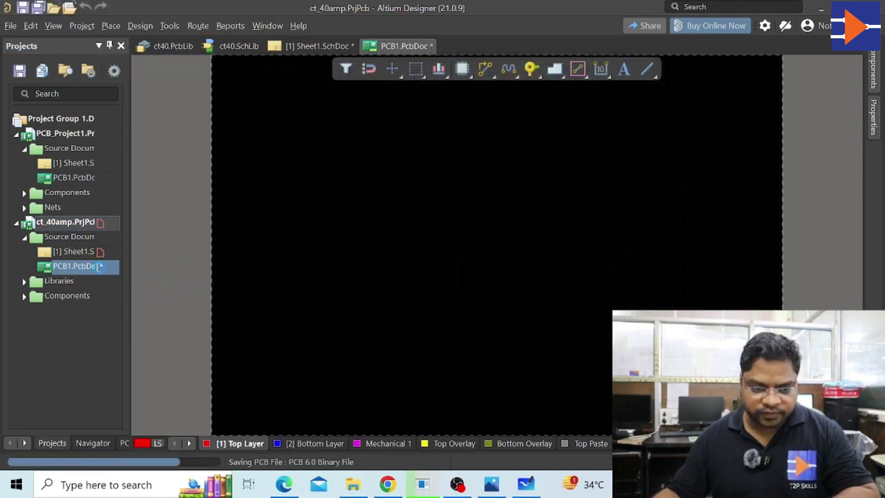
left_click(79, 253)
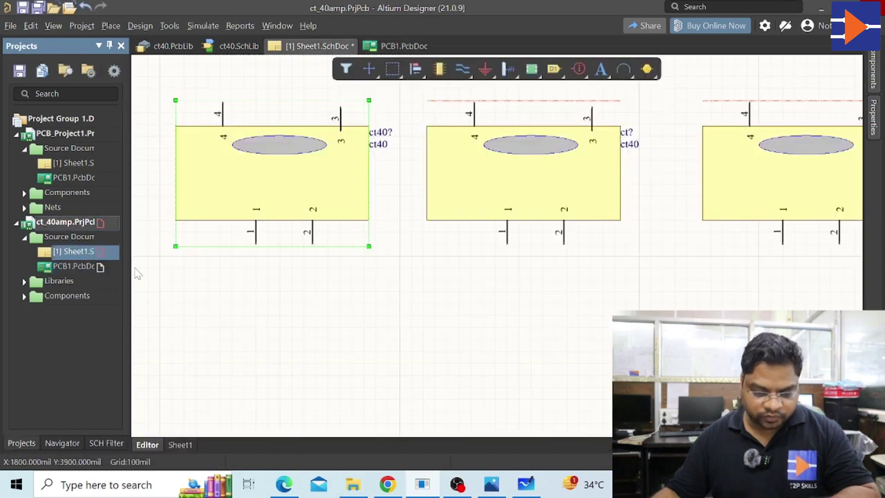
key("ctrl+s")
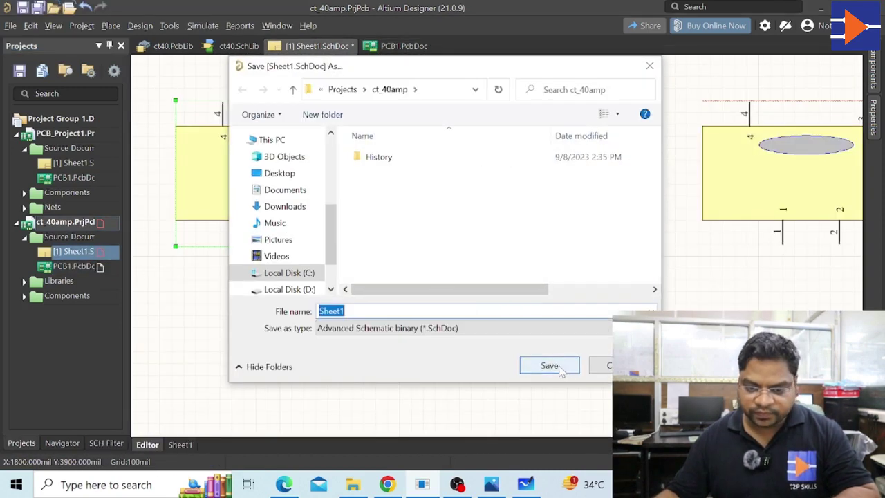
left_click(548, 364)
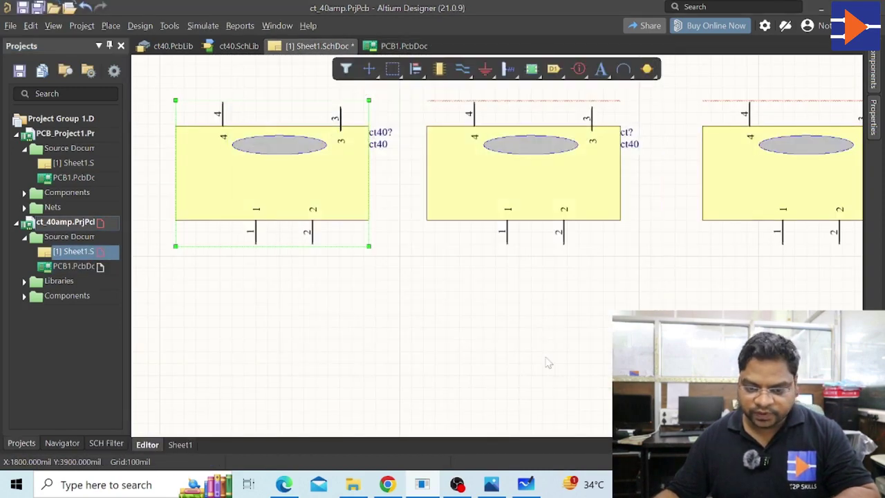
- Update PCB1.PcbDoc from the schematic, validating and executing all the engineering changes
left_click(140, 27)
left_click(157, 41)
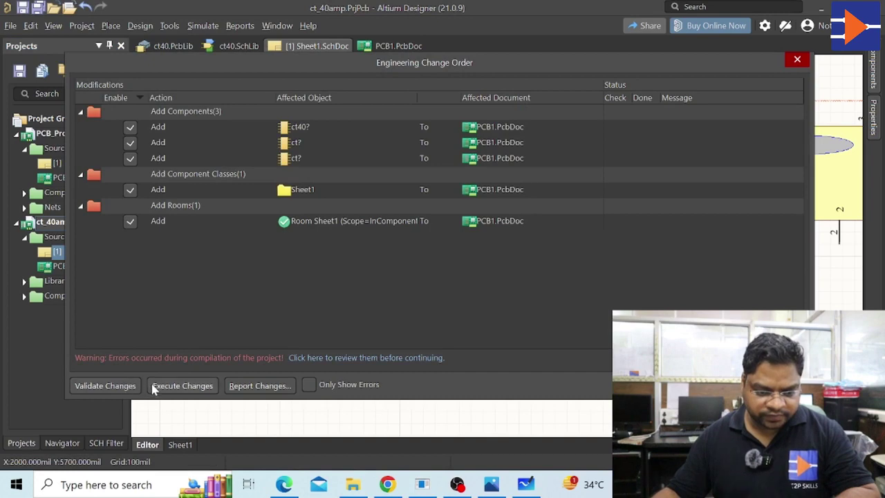
left_click(130, 389)
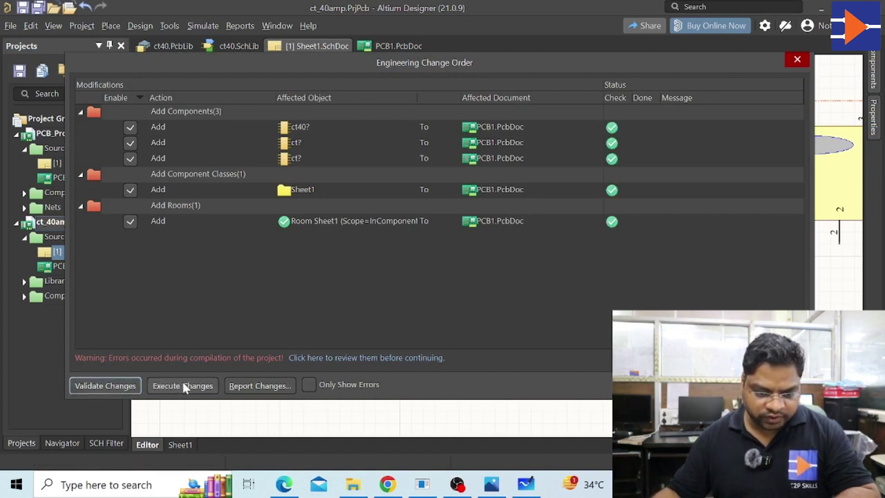
left_click(183, 386)
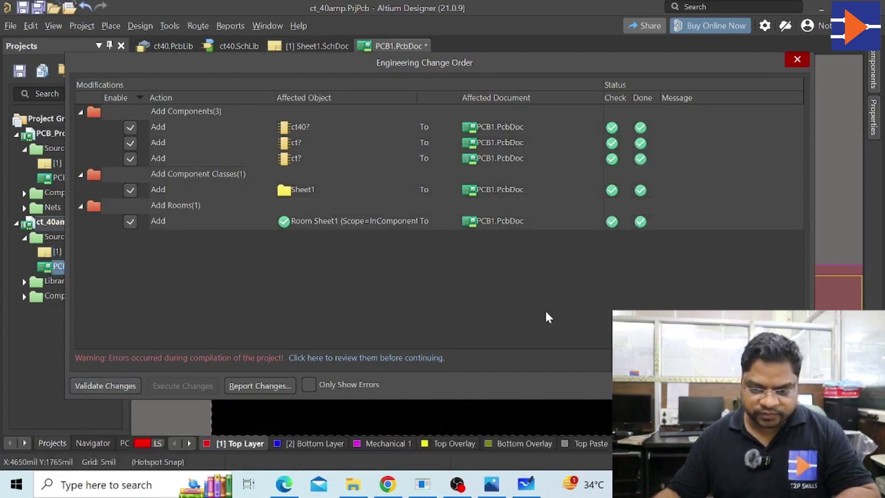
left_click(796, 60)
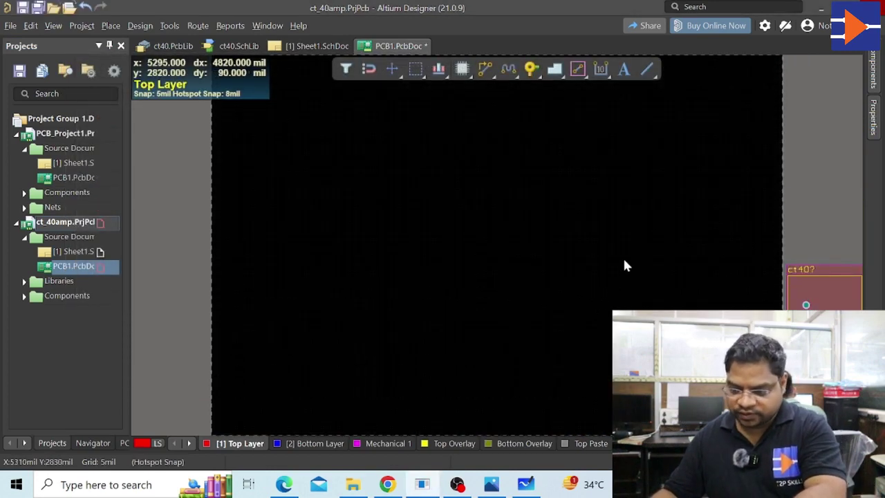
- Move the three current transformer footprints out of the Sheet1 room and place them side by side on the board
scroll(819, 202, "down", 2, "ctrl")
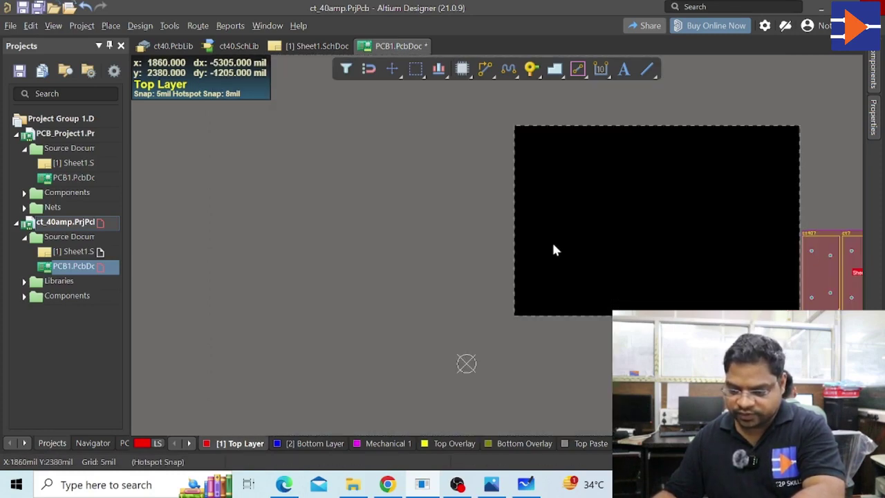
left_click_drag(399, 211, 311, 264)
left_click_drag(760, 387, 628, 387)
scroll(800, 285, "down", 3)
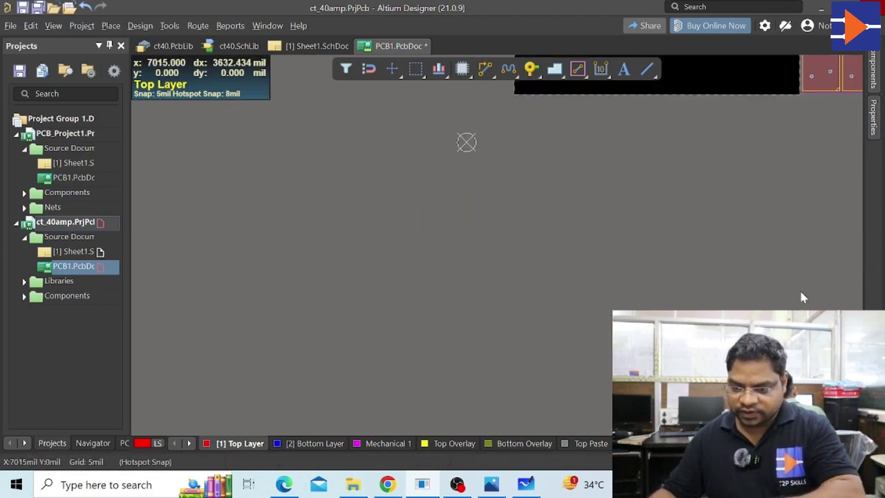
scroll(798, 283, "up", 3)
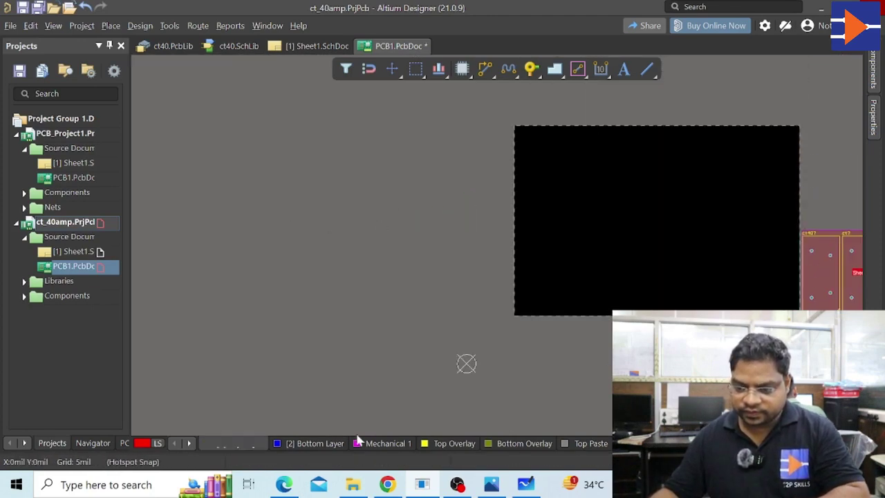
scroll(797, 297, "down", 2)
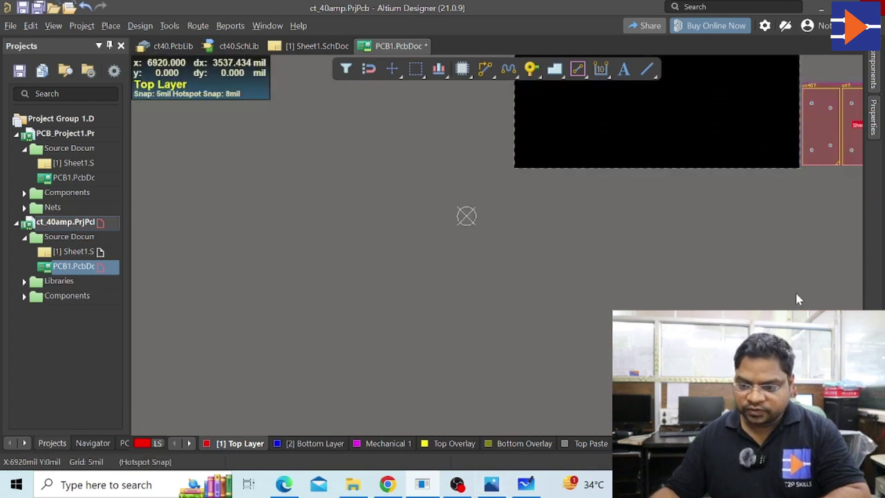
scroll(796, 296, "up", 1)
left_click_drag(815, 225, 740, 211)
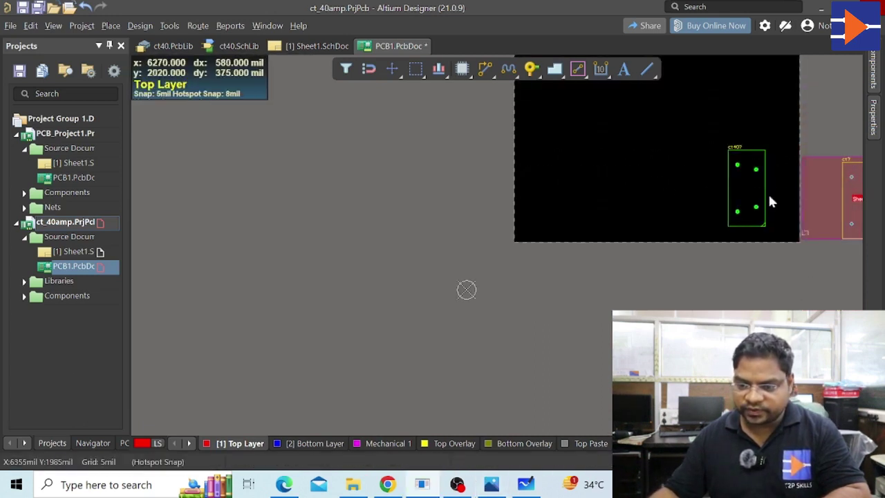
left_click_drag(852, 199, 674, 181)
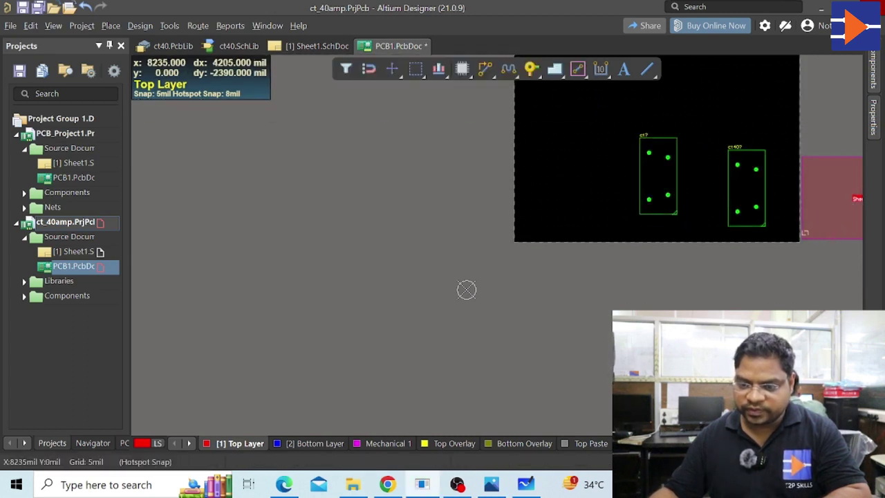
scroll(747, 214, "up", 2)
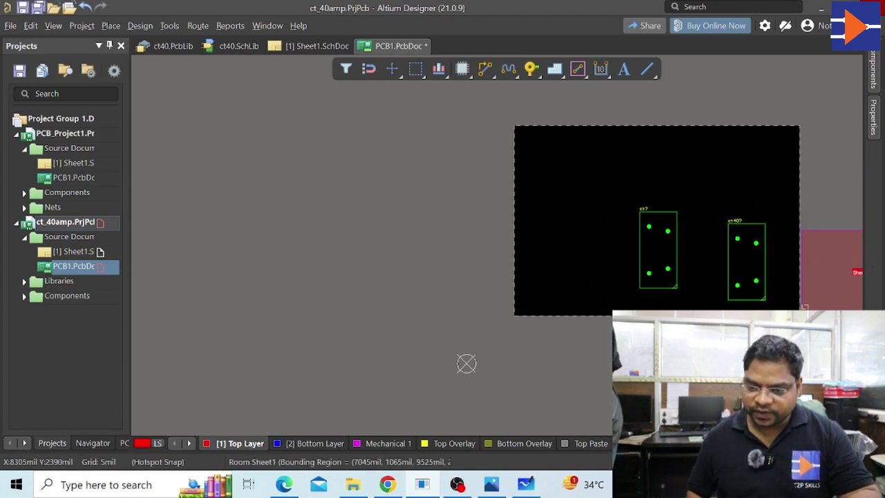
right_click_drag(423, 363, 287, 366)
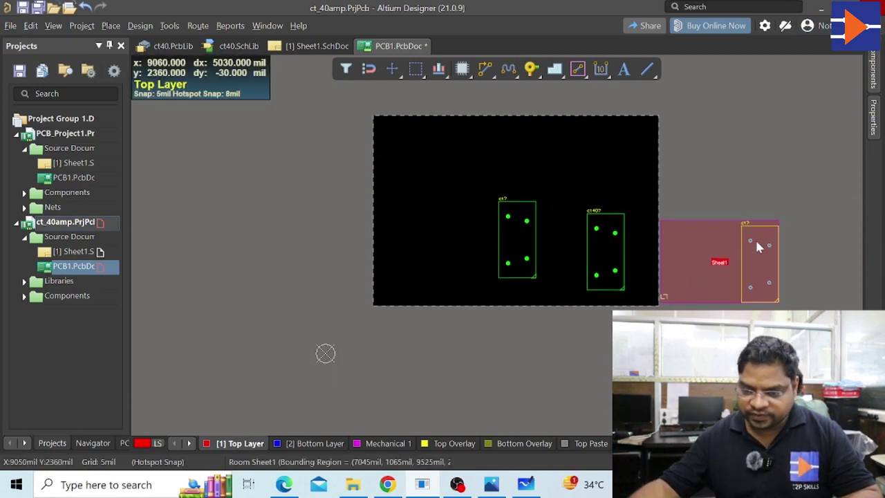
left_click_drag(756, 247, 452, 224)
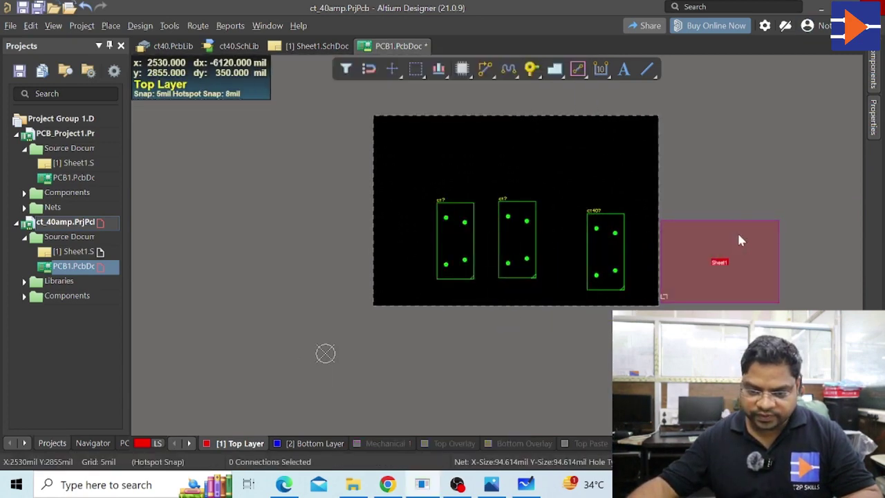
- Delete the empty Sheet1 room beside the board
left_click(722, 287)
key("Delete")
scroll(586, 281, "up", 2)
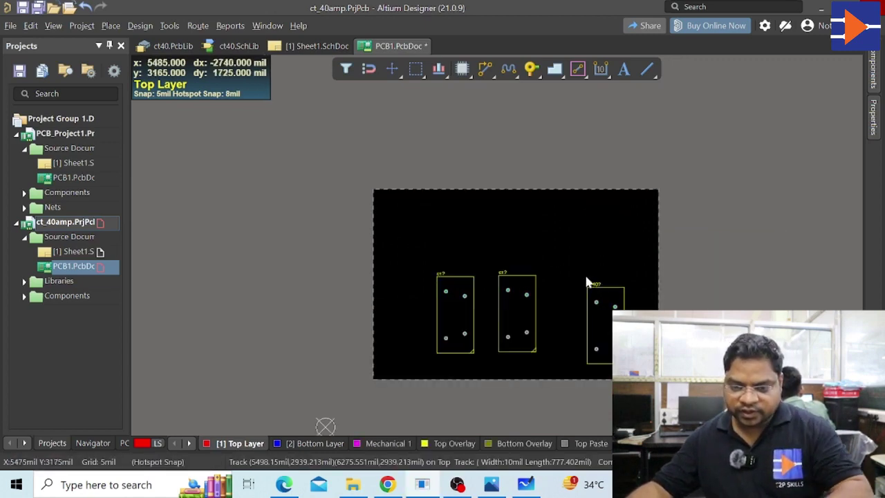
scroll(594, 261, "down", 4)
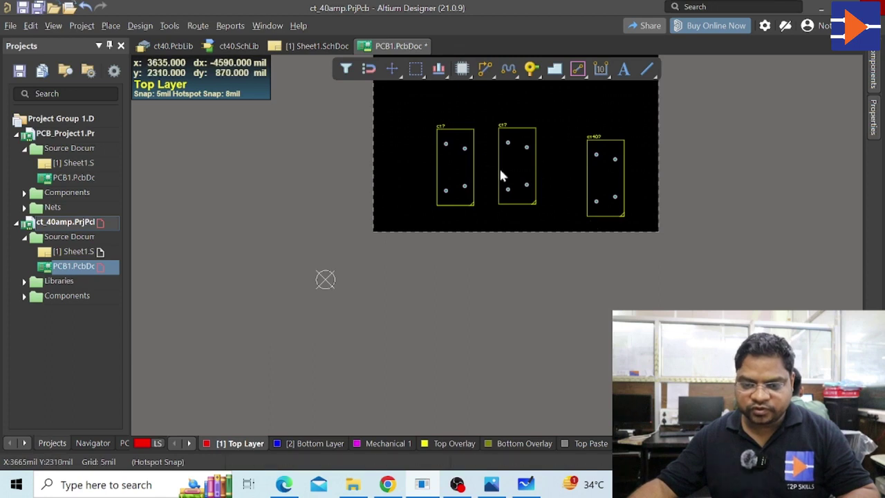